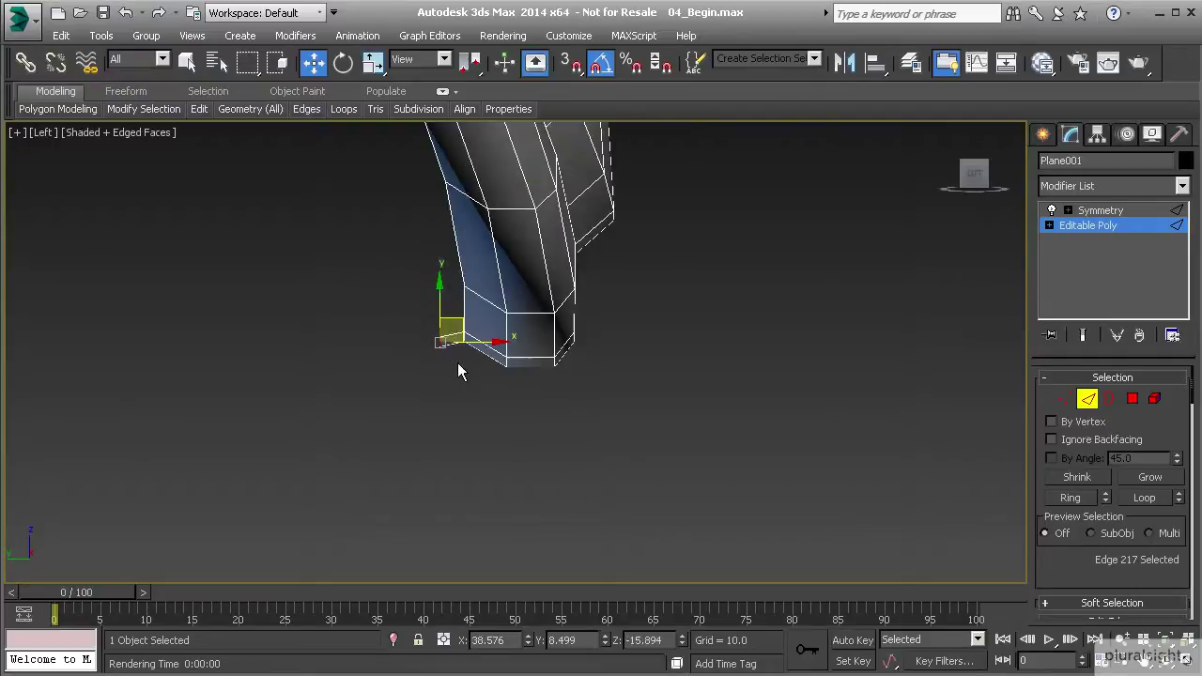
Extrude the strip's open edge below the rim in three more segments, curving outward beneath the front of the rim.
shift+drag(461, 323, 512, 385)
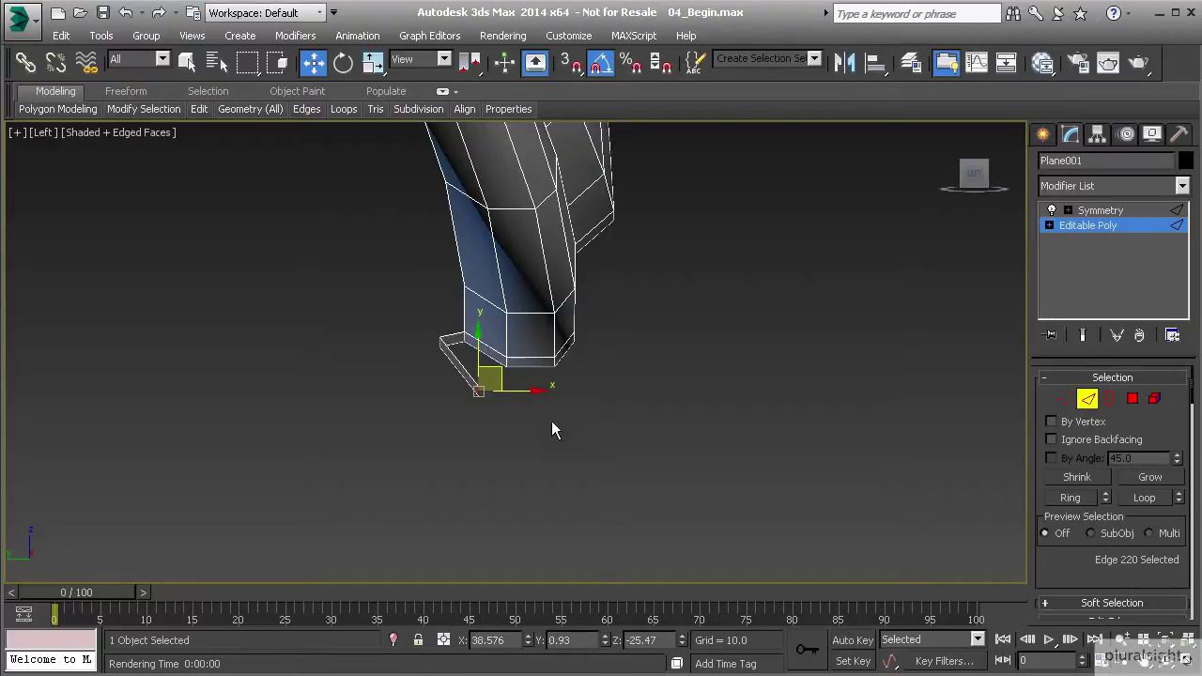
middle_drag(564, 429, 448, 369)
mouse_move(419, 320)
shift+mouse_down()
mouse_move(449, 362)
mouse_move(486, 373)
shift+mouse_up()
middle_drag(486, 373, 399, 350)
shift+drag(398, 349, 481, 361)
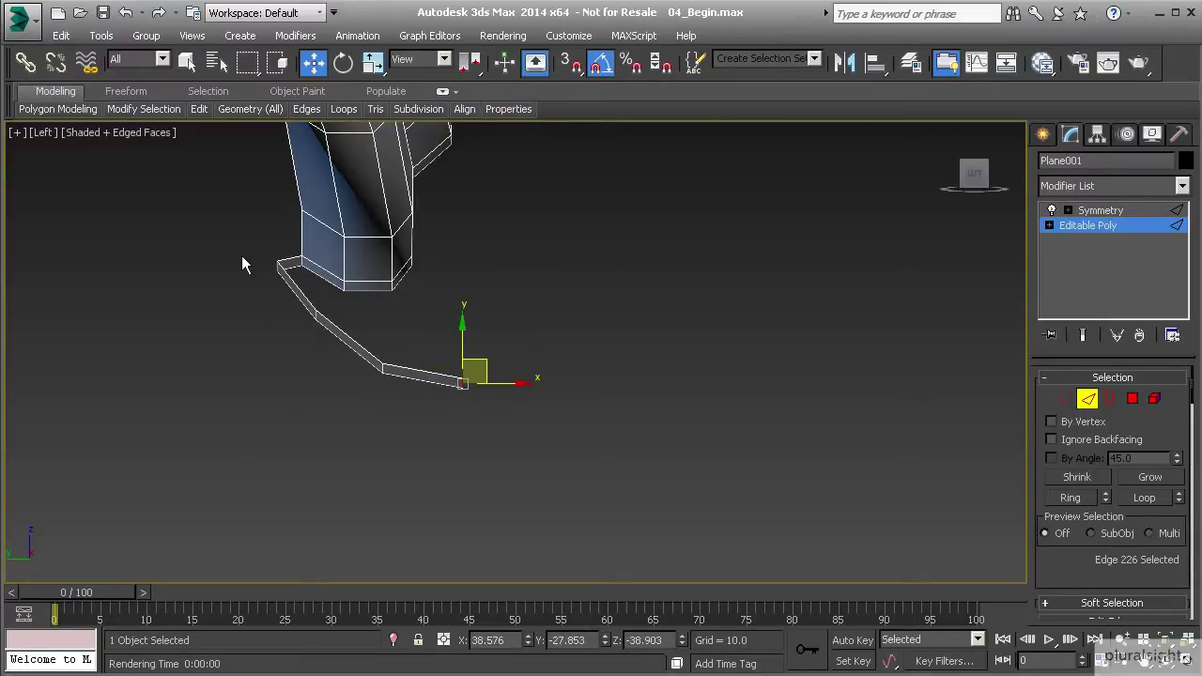
Flatten the upper slanted vertex row of the new strip horizontally by scaling its two vertices vertically in the front view.
scroll(361, 329, down, 3)
key(p)
alt+middle_drag(419, 351, 396, 364)
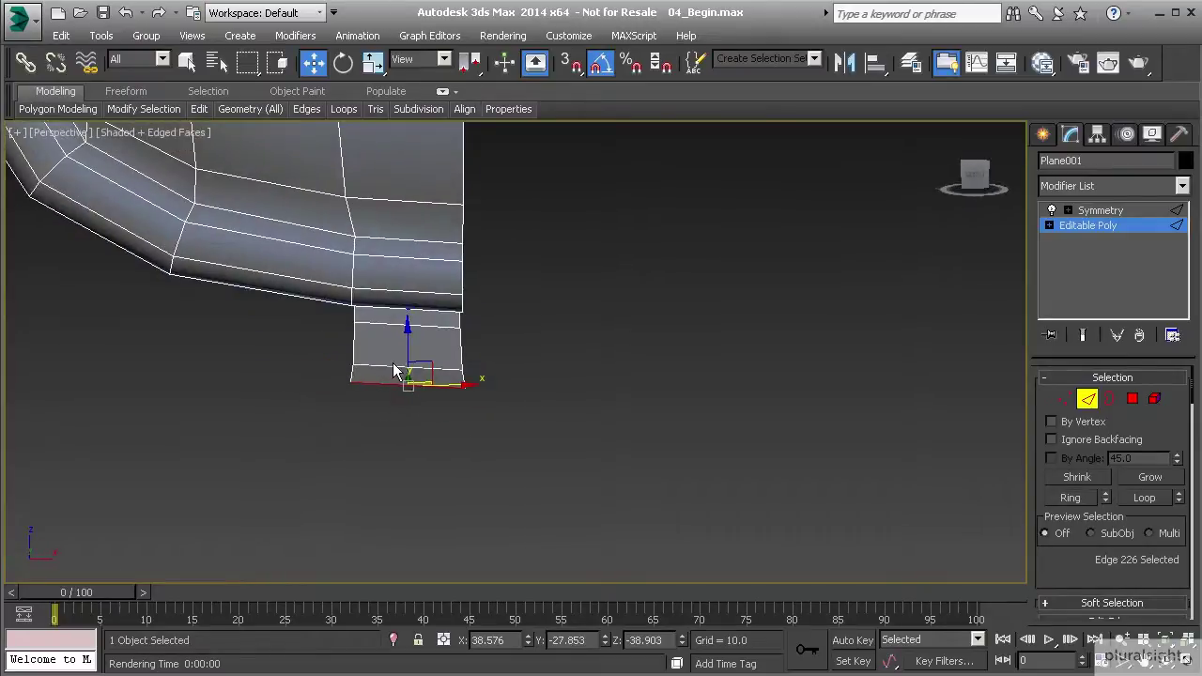
key(f)
middle_drag(525, 446, 470, 346)
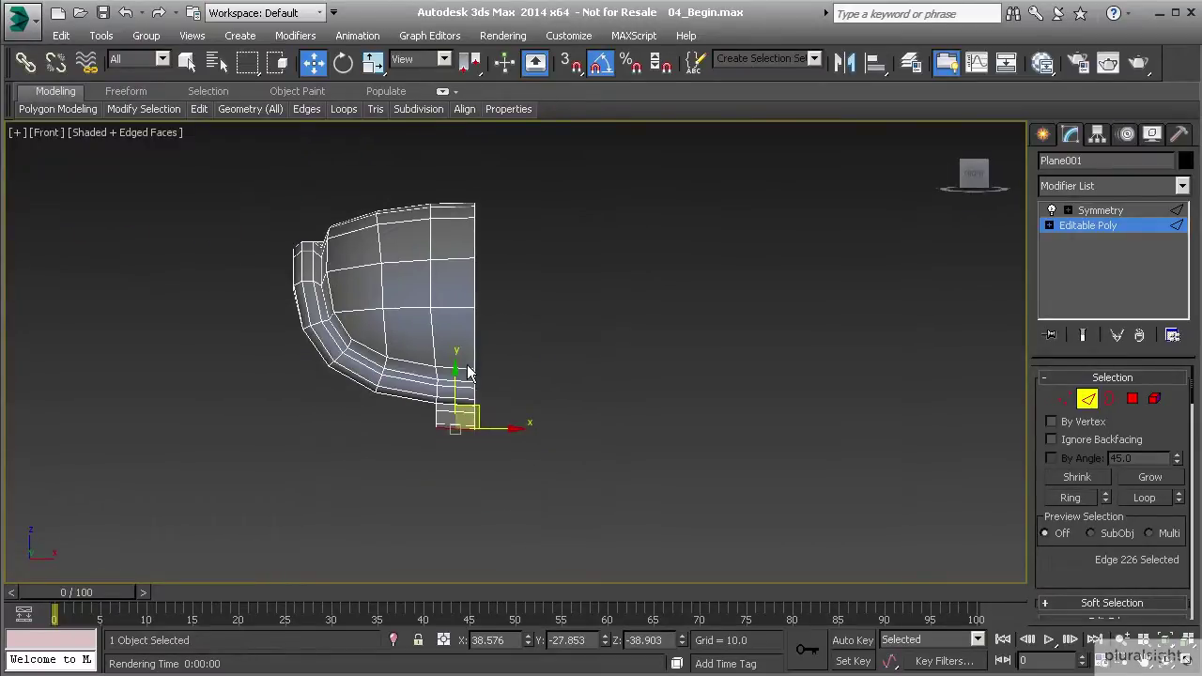
scroll(468, 372, up, 8)
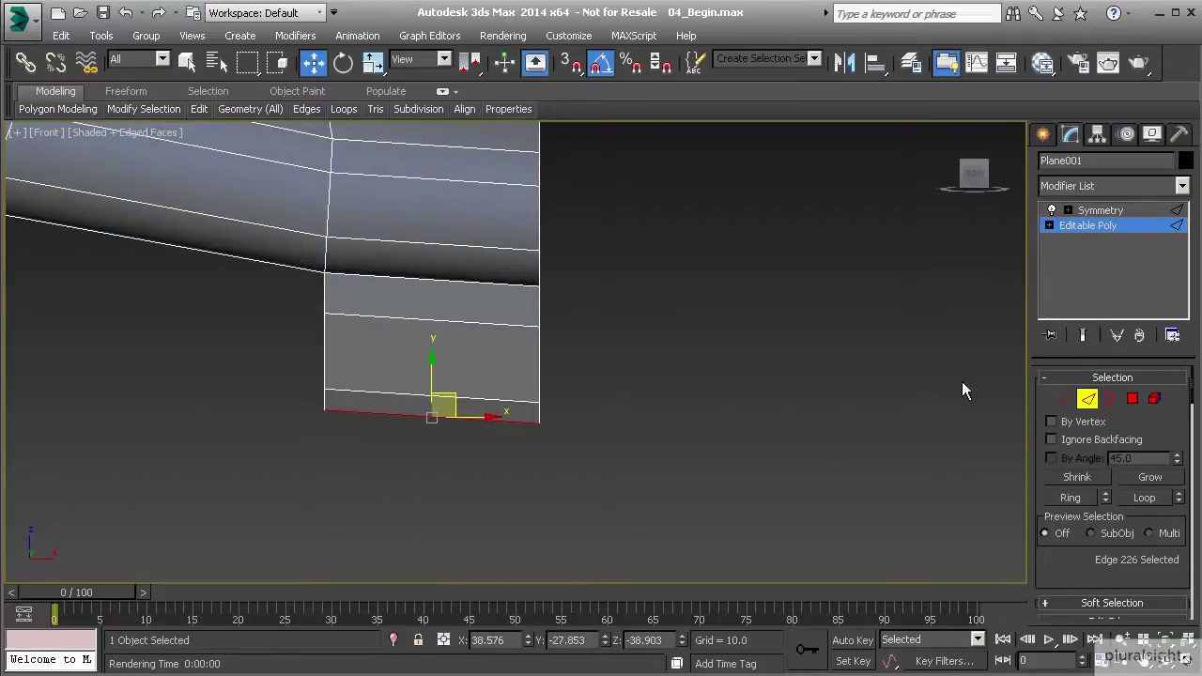
click(1064, 399)
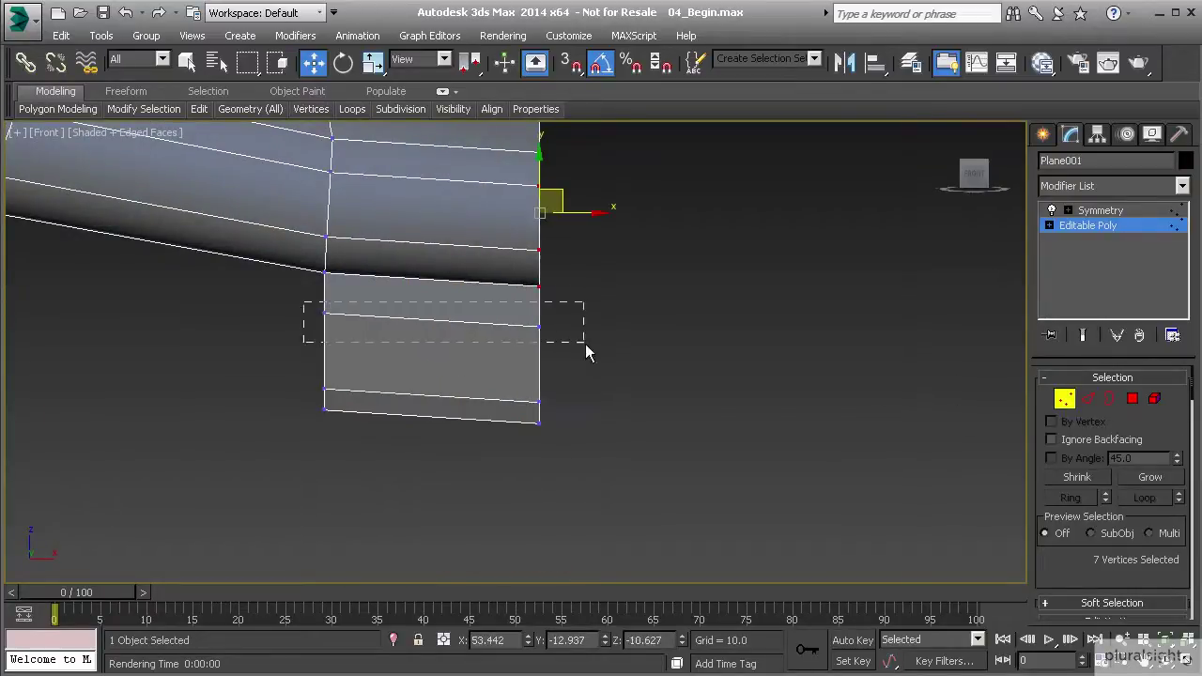
drag(543, 345, 544, 346)
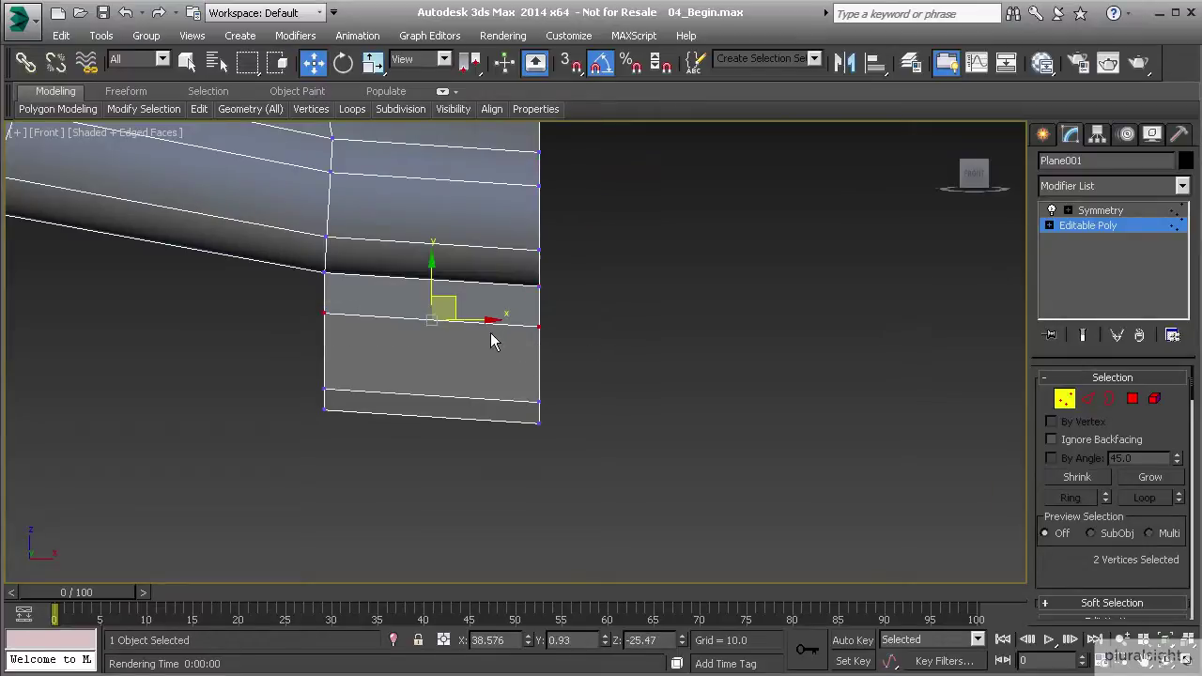
key(r)
drag(432, 259, 437, 425)
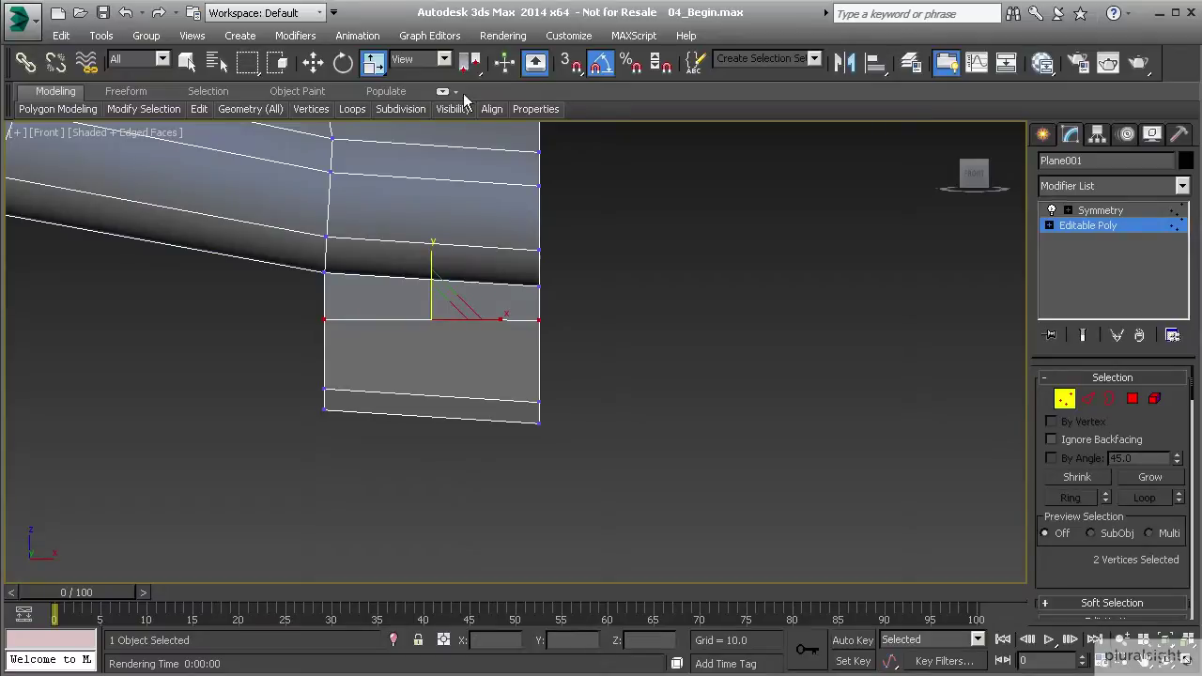
Flatten the two lower vertex rows of the strip horizontally by scaling each one vertically.
drag(531, 430, 563, 411)
drag(432, 328, 612, 497)
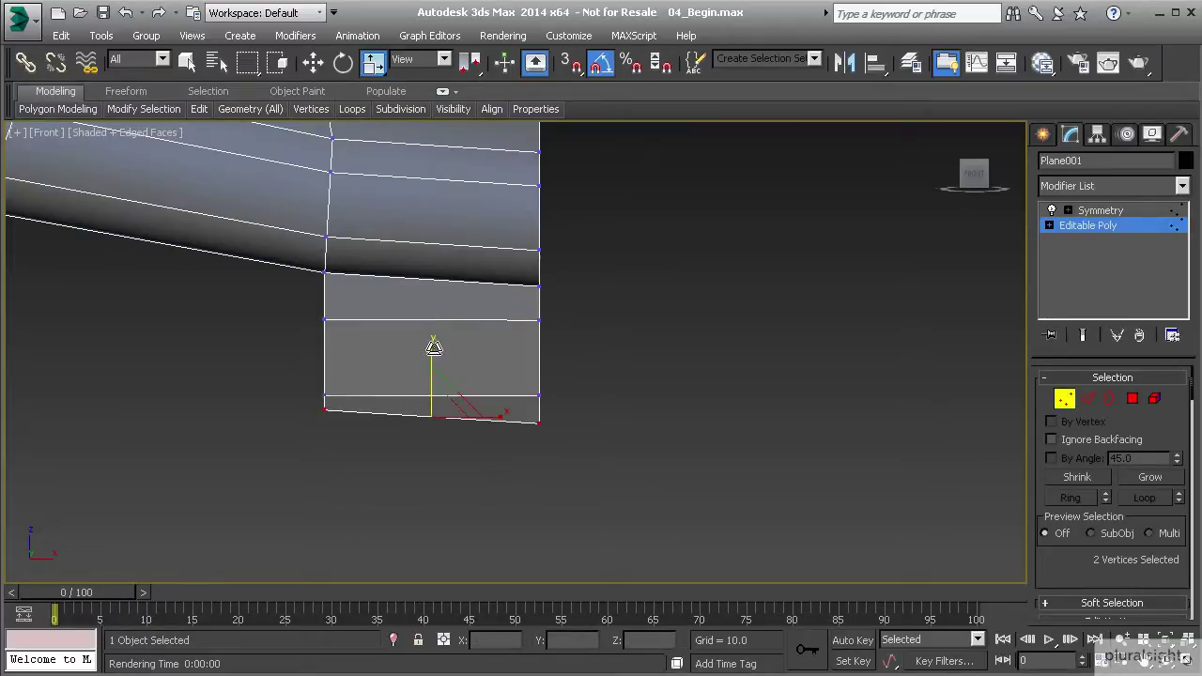
drag(434, 347, 434, 404)
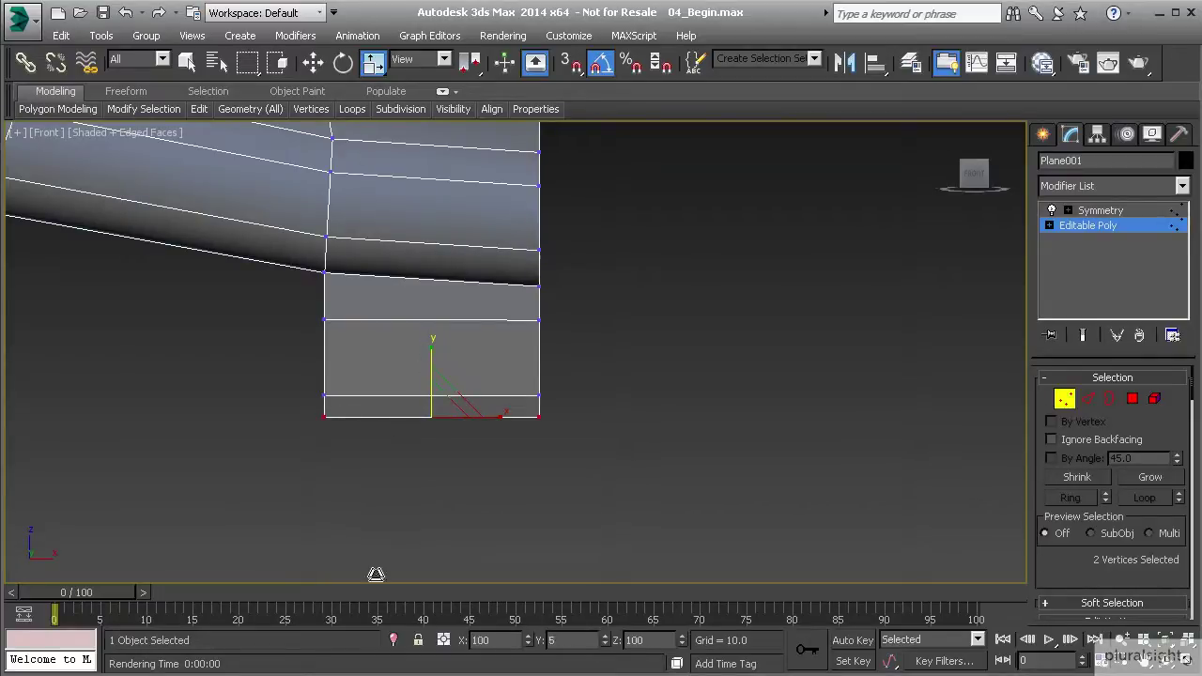
drag(586, 356, 585, 355)
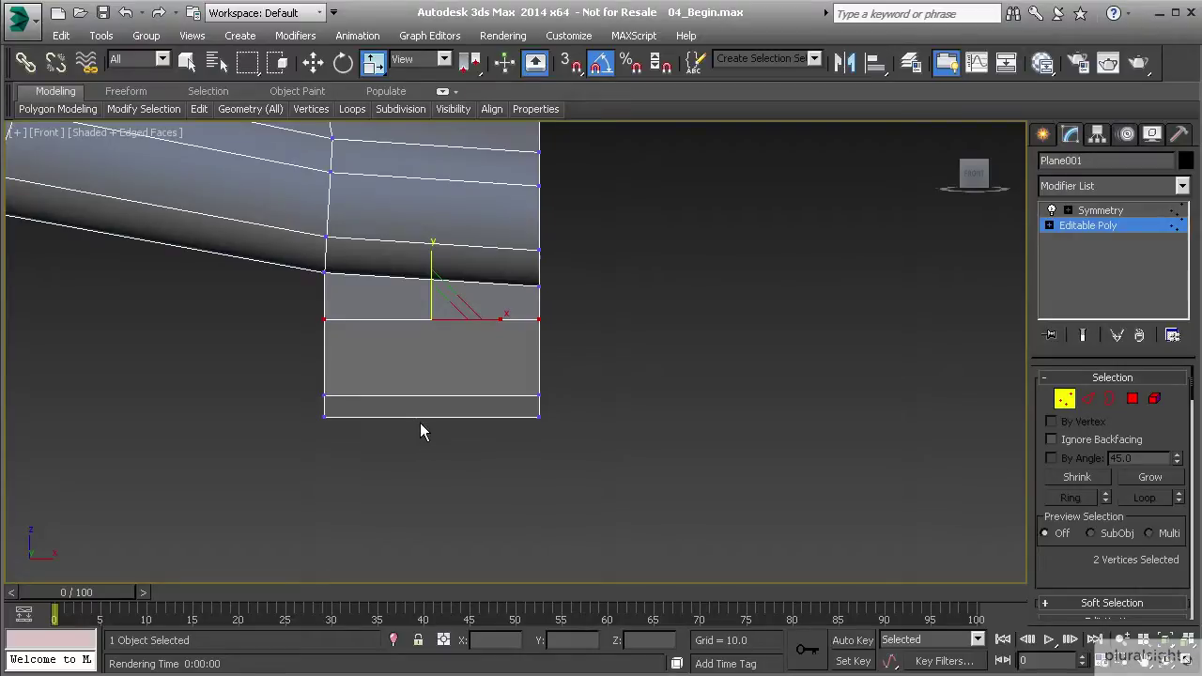
In the left view, extrude the strip's end edge downward in several segments and around the lower corner beneath the rim's front.
key(l)
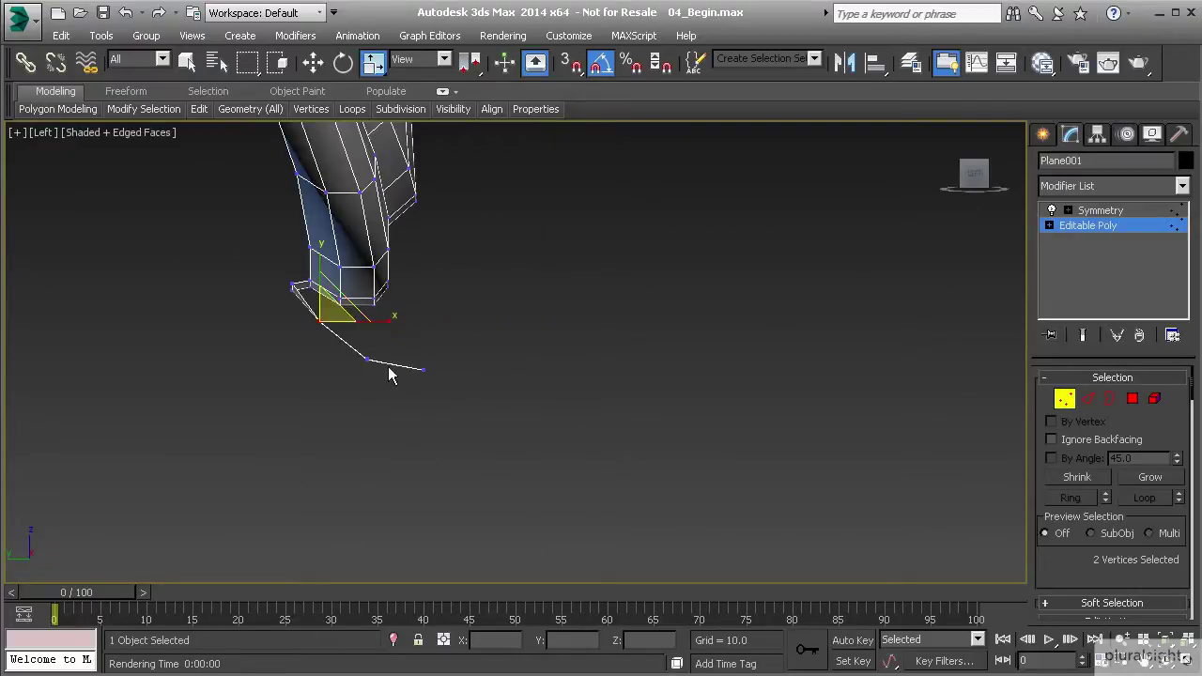
middle_drag(371, 336, 398, 340)
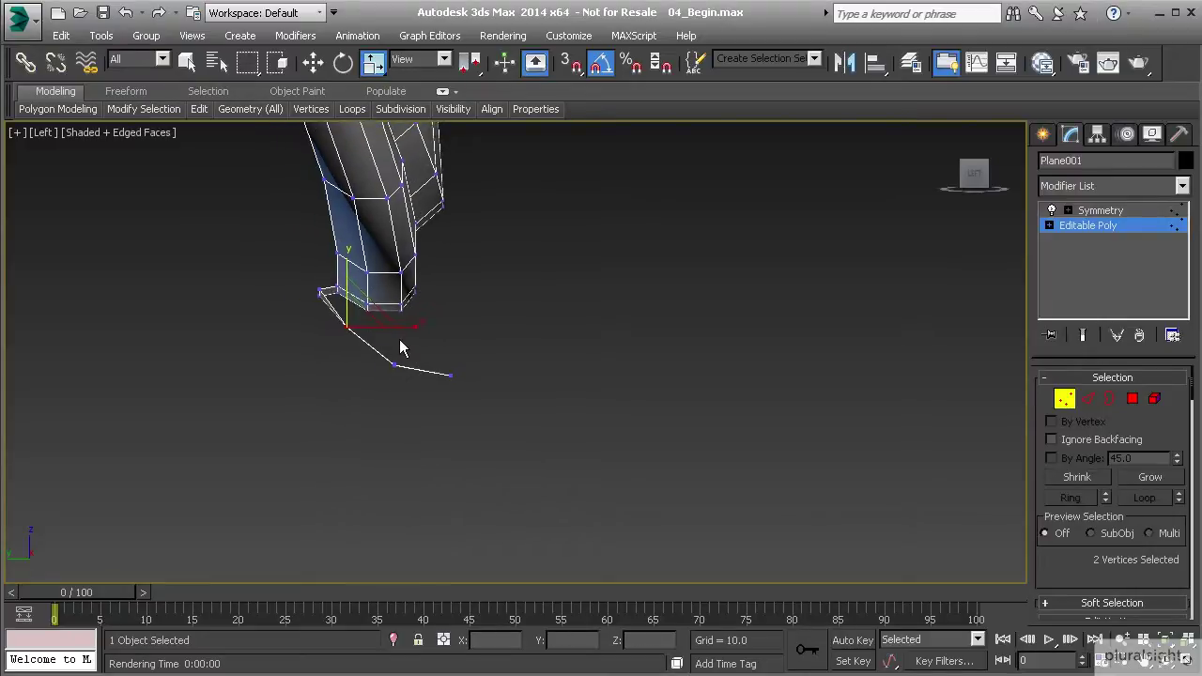
key(2)
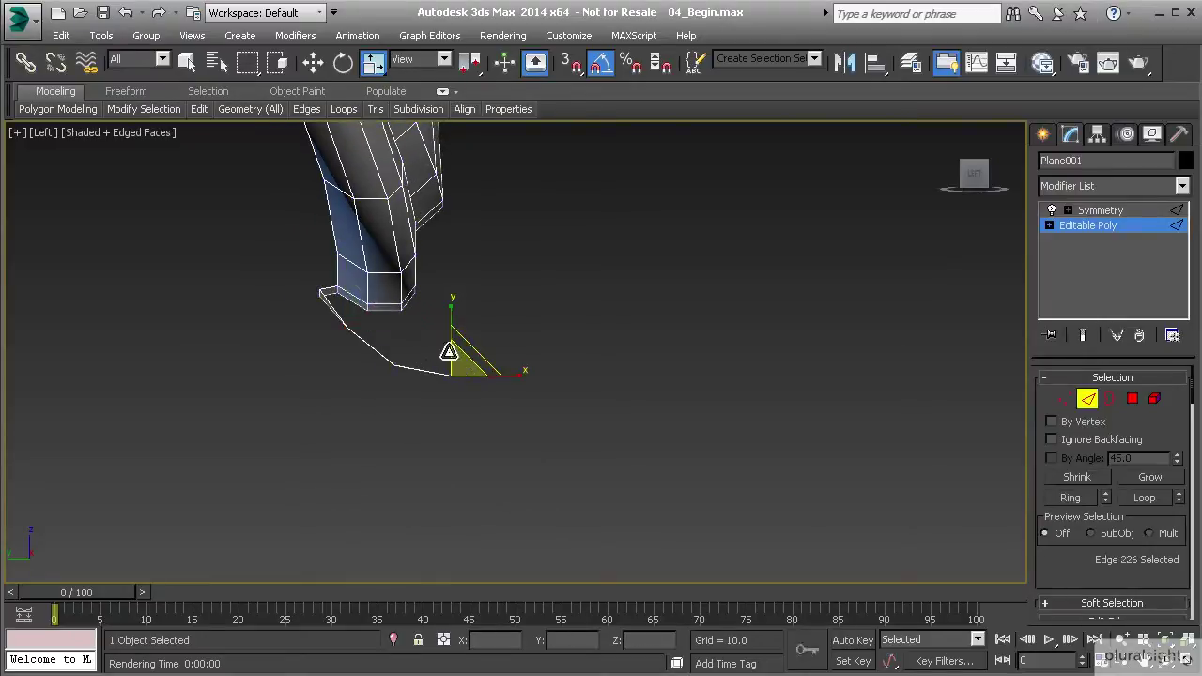
middle_drag(454, 388, 484, 352)
key(w)
scroll(436, 430, down, 4)
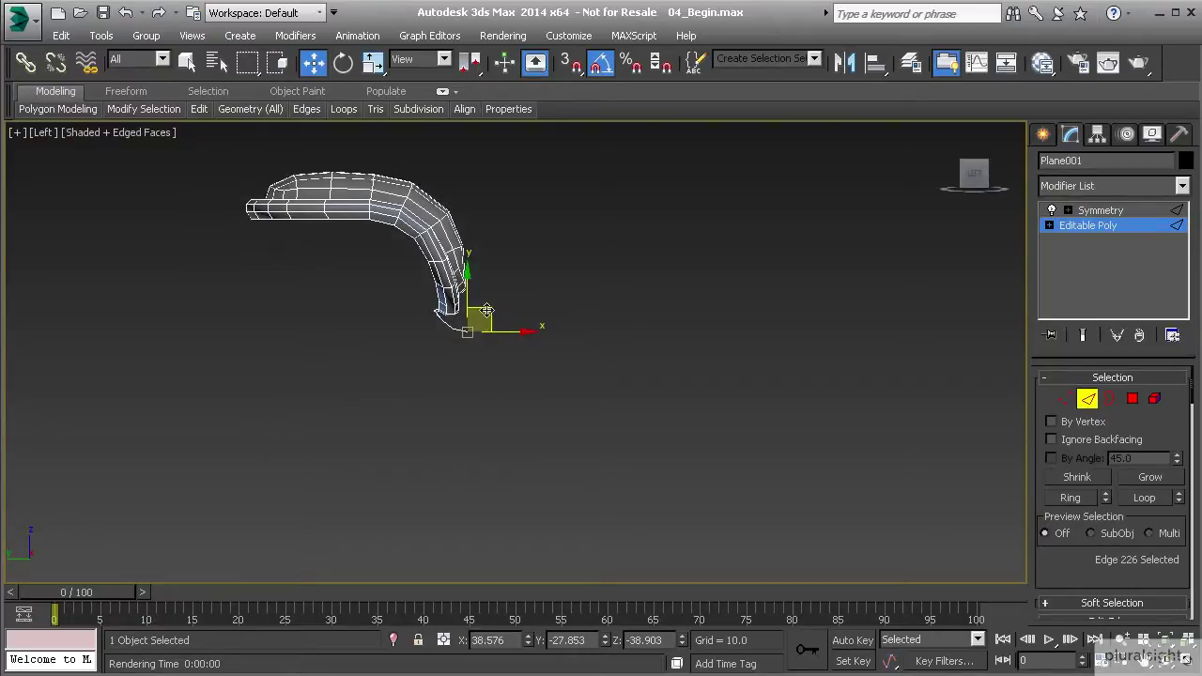
shift+drag(505, 325, 509, 384)
middle_drag(504, 397, 500, 368)
shift+drag(505, 354, 509, 422)
middle_drag(473, 466, 484, 406)
shift+drag(517, 363, 453, 482)
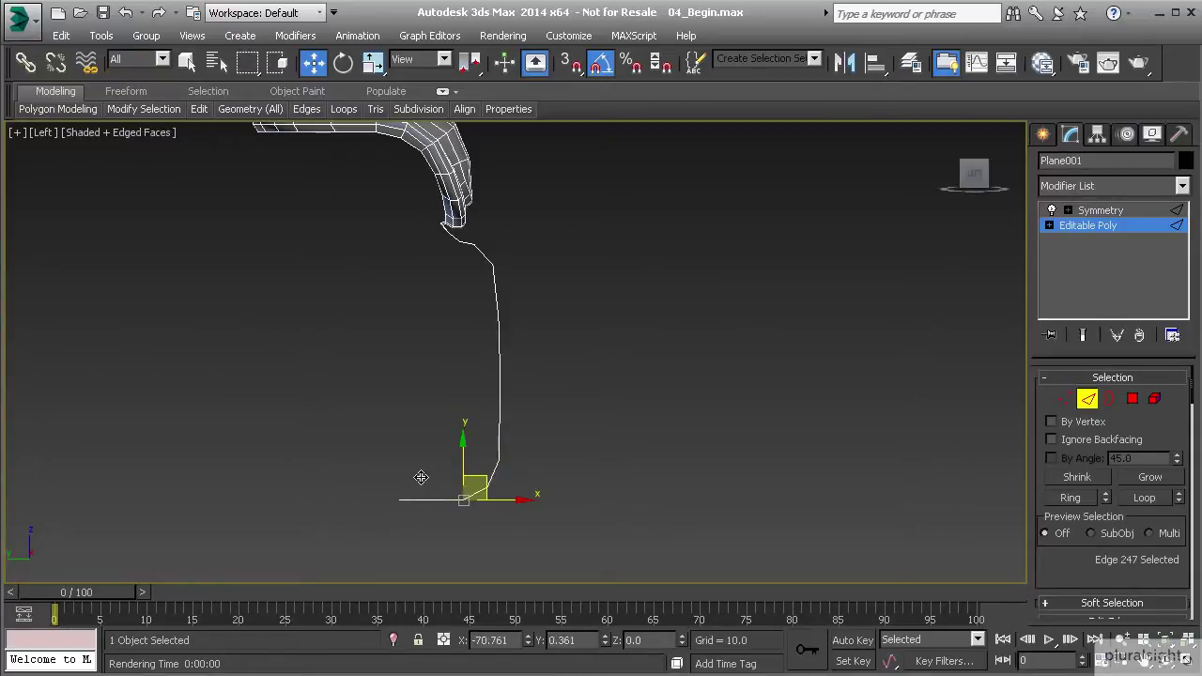
Extrude the strip's end edge straight across the bottom, around the opposite lower corner, and partway up the back side.
shift+drag(441, 501, 377, 498)
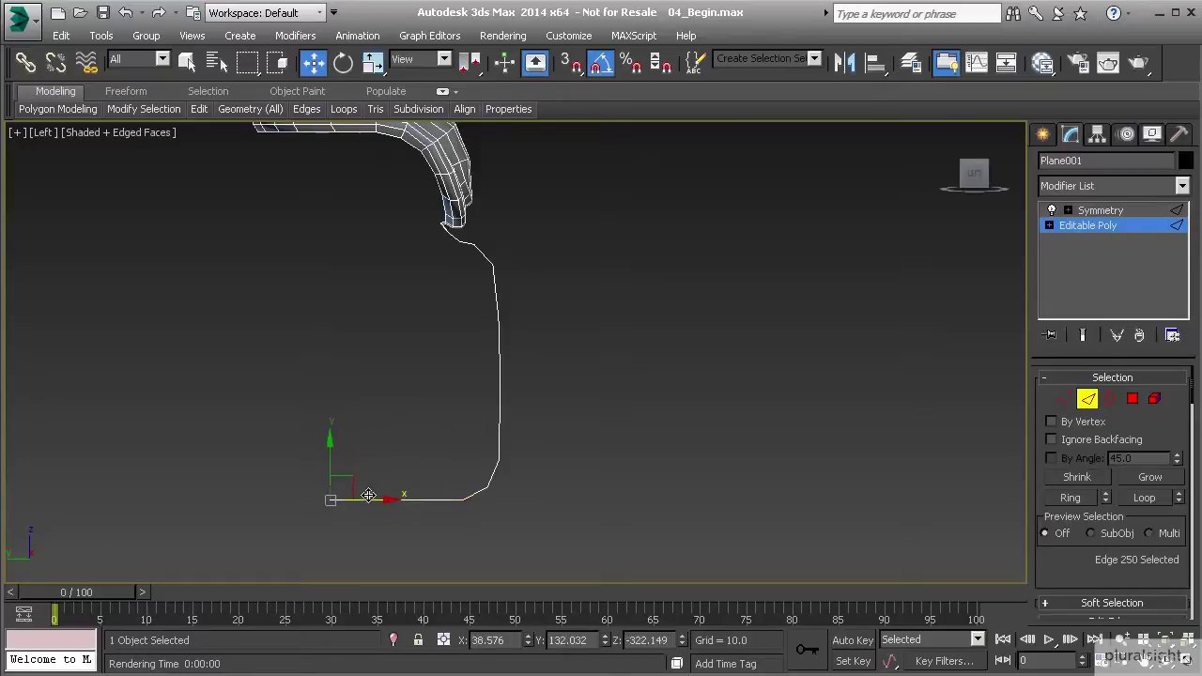
middle_drag(369, 497, 446, 505)
shift+drag(445, 504, 279, 284)
middle_drag(290, 270, 353, 303)
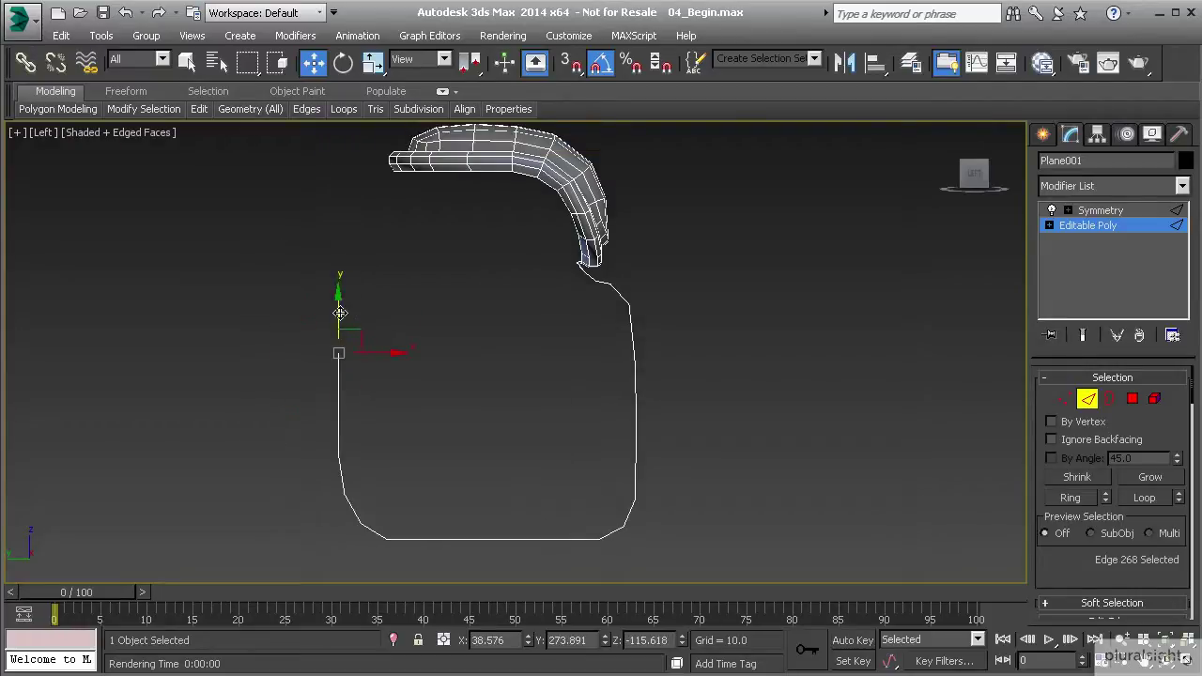
Continue extruding the strip upward in segments and curve its end toward the back end of the rim.
shift+drag(355, 323, 380, 245)
middle_drag(380, 245, 363, 307)
shift+drag(362, 306, 380, 218)
scroll(352, 260, up, 5)
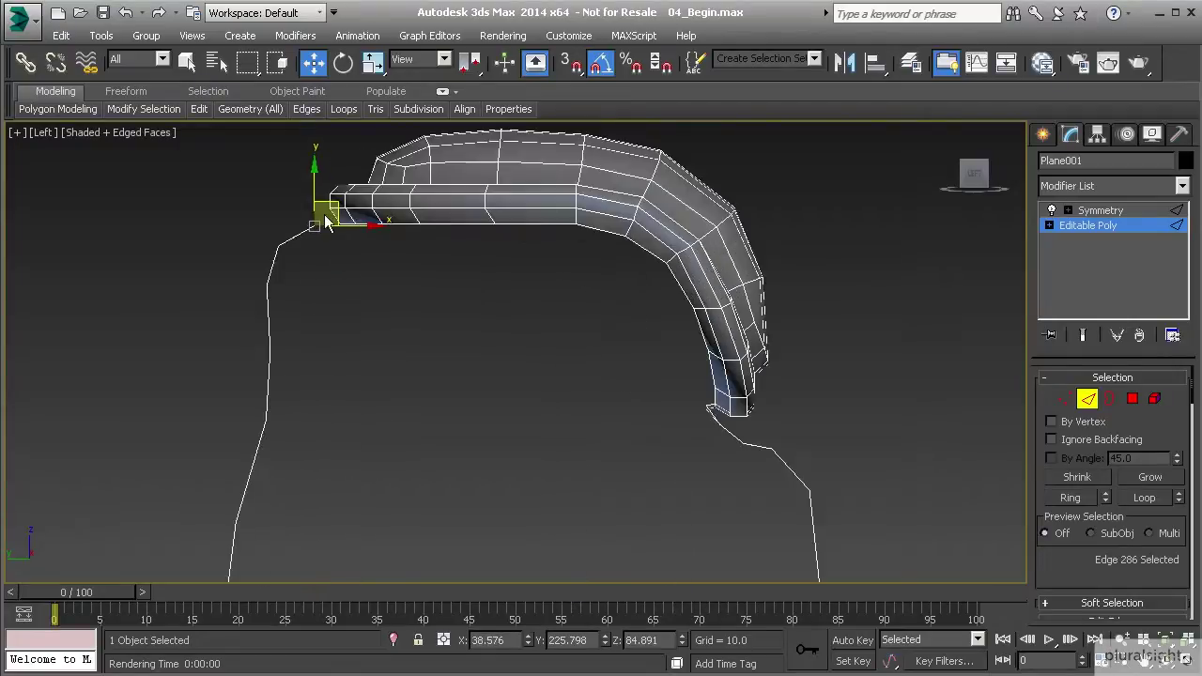
Select the lower edge at the rim's back end and extrude it in three short segments forming a small lip, using wireframe display.
key(p)
alt+middle_drag(335, 247, 354, 275)
click(354, 274)
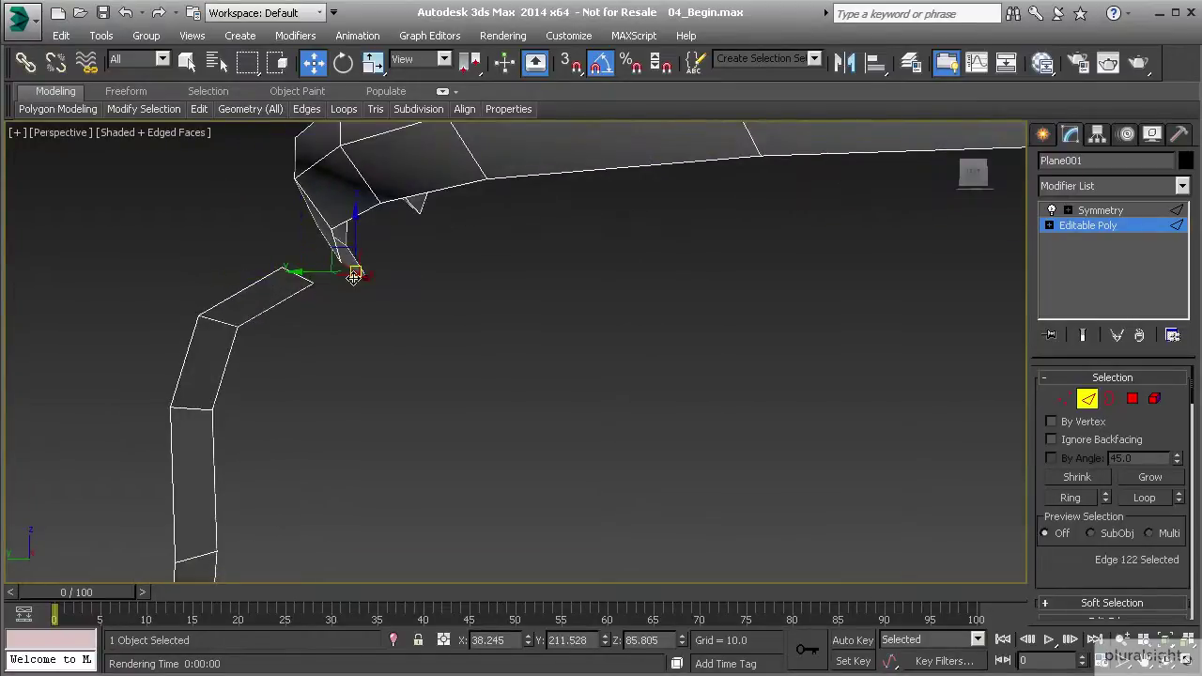
key(l)
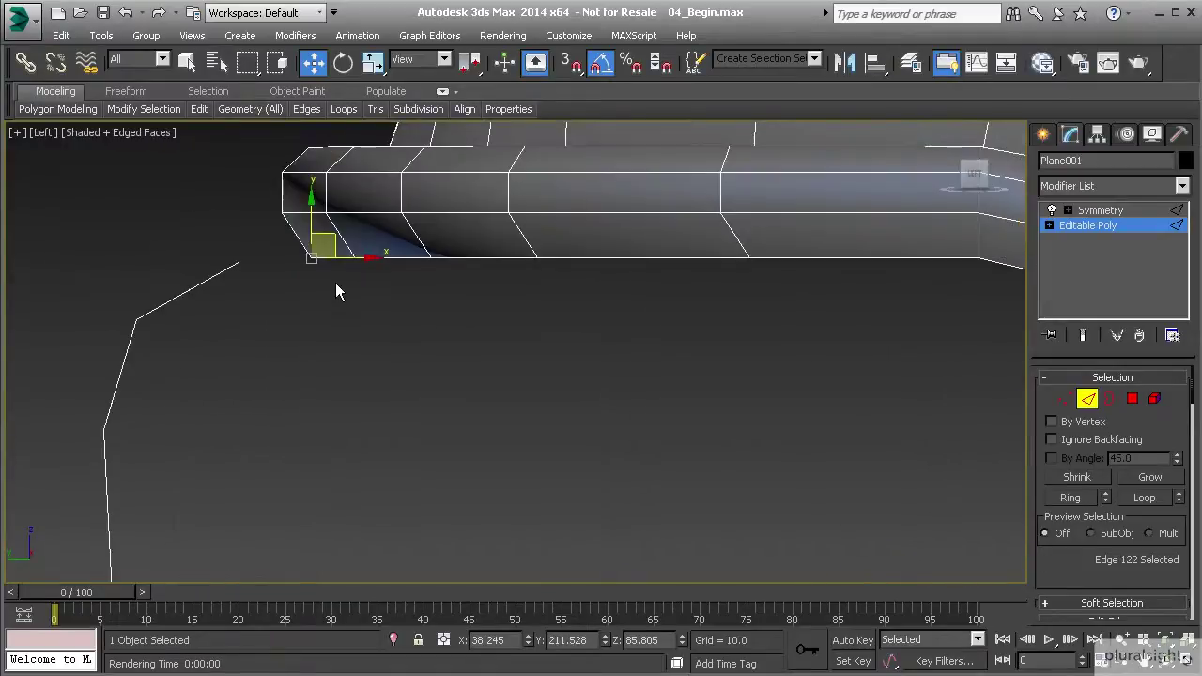
key(F3)
click(325, 246)
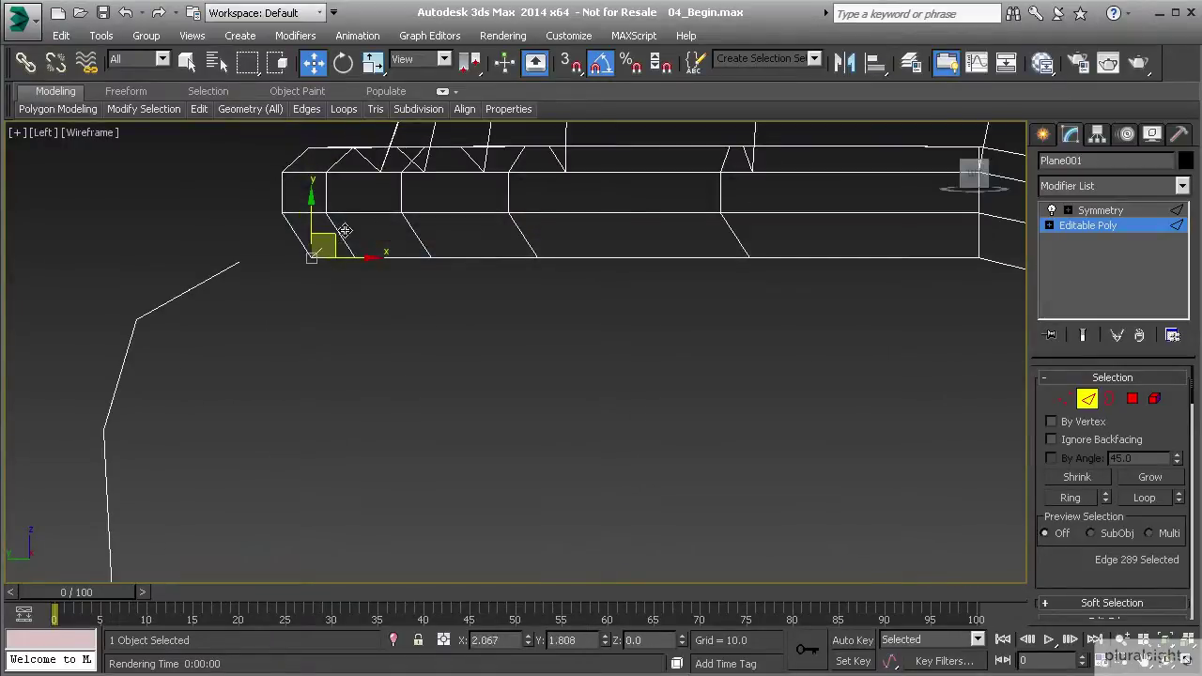
click(350, 230)
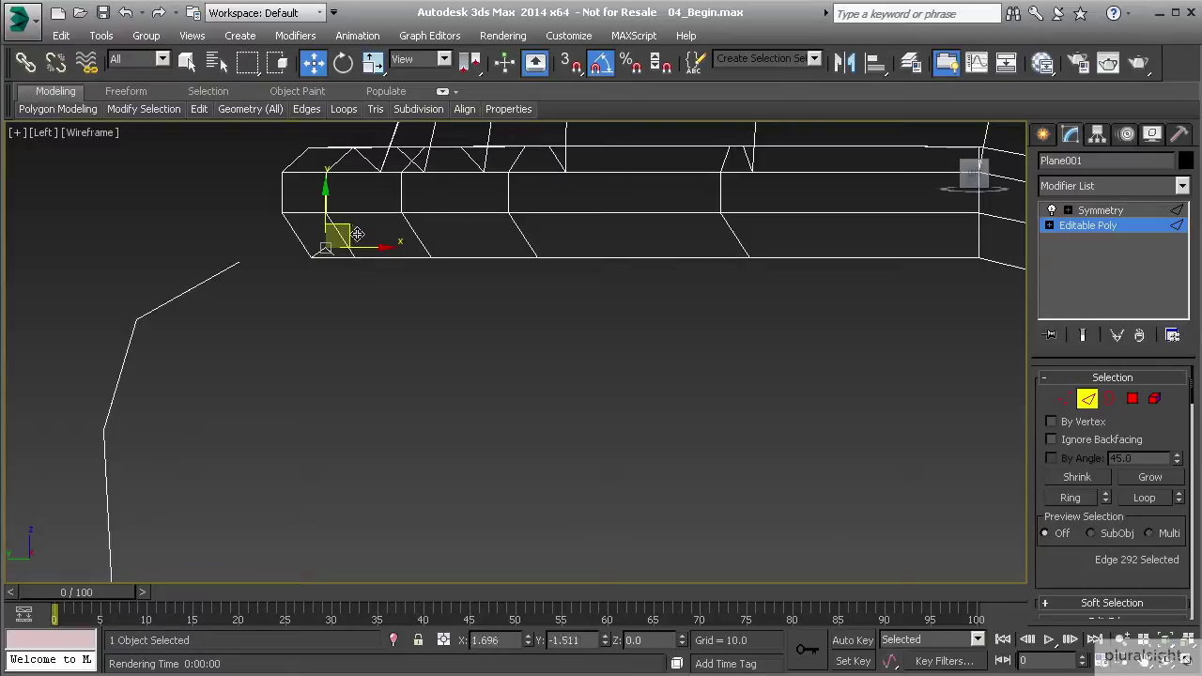
click(354, 238)
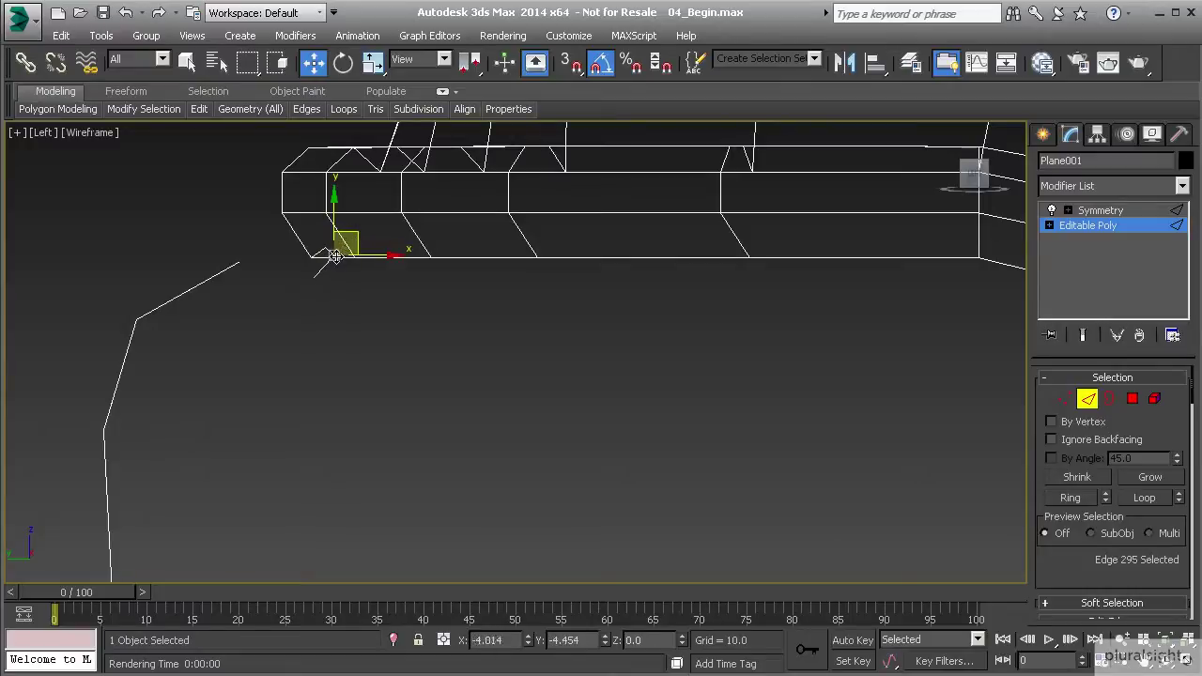
drag(335, 256, 316, 278)
Select the lip's open edge together with the strip's open end edge in the perspective view.
middle_drag(278, 285, 344, 304)
key(p)
scroll(269, 279, down, 2)
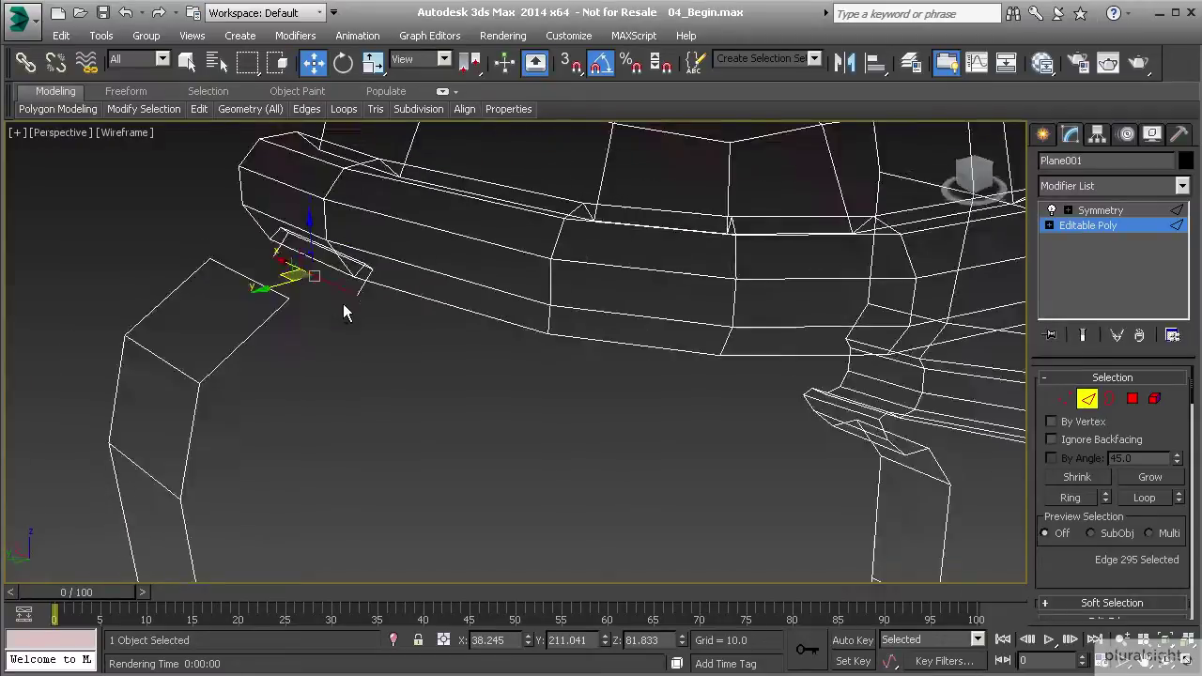
ctrl+click(250, 279)
alt+middle_drag(252, 280, 345, 305)
scroll(1061, 510, down, 5)
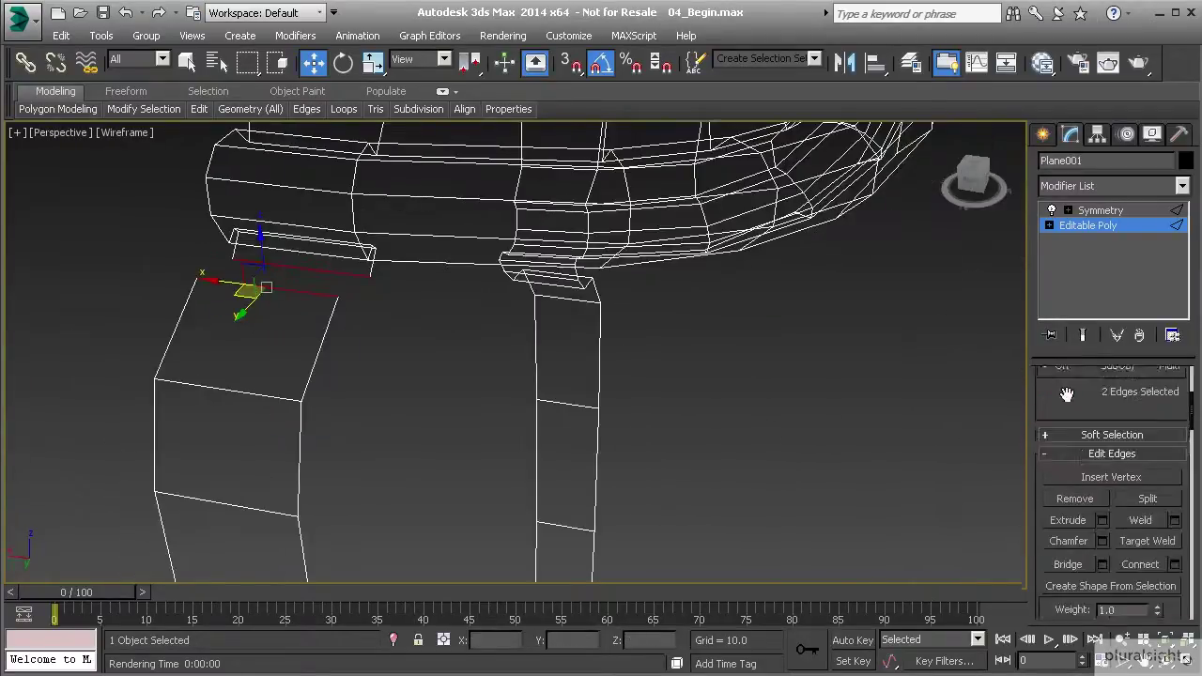
click(1102, 503)
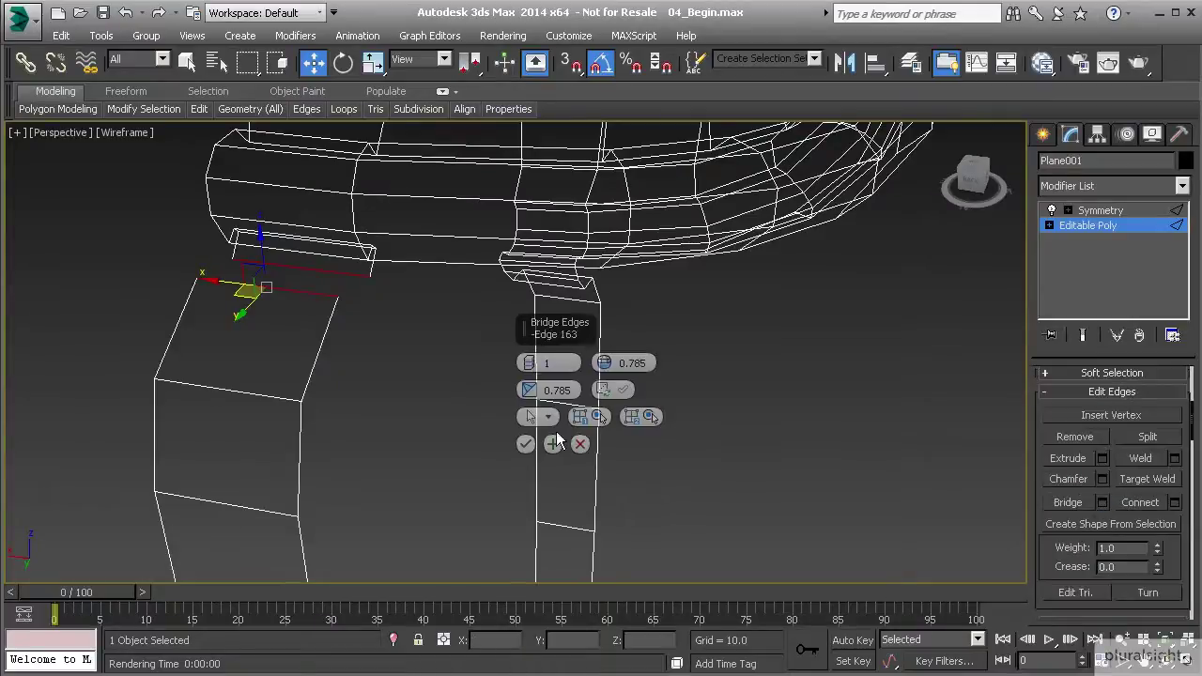
alt+middle_drag(372, 332, 333, 348)
click(580, 444)
Restore shaded display and bridge the two selected edges to join the strip to the lip.
key(F3)
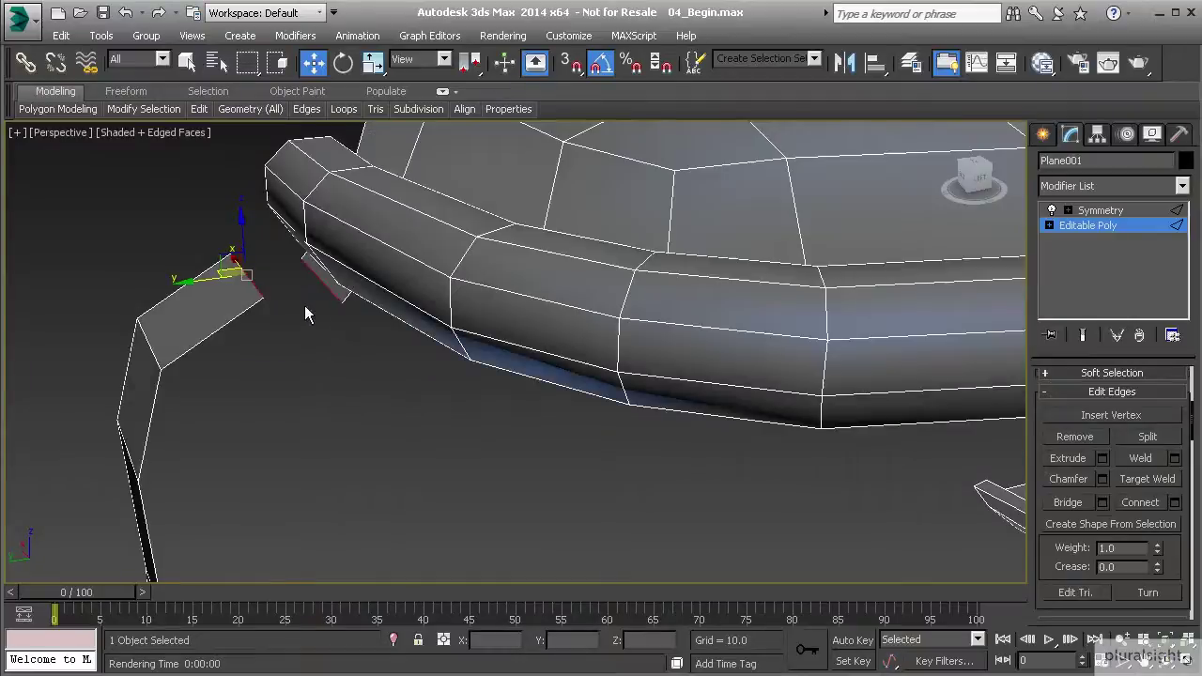
alt+middle_drag(305, 305, 348, 299)
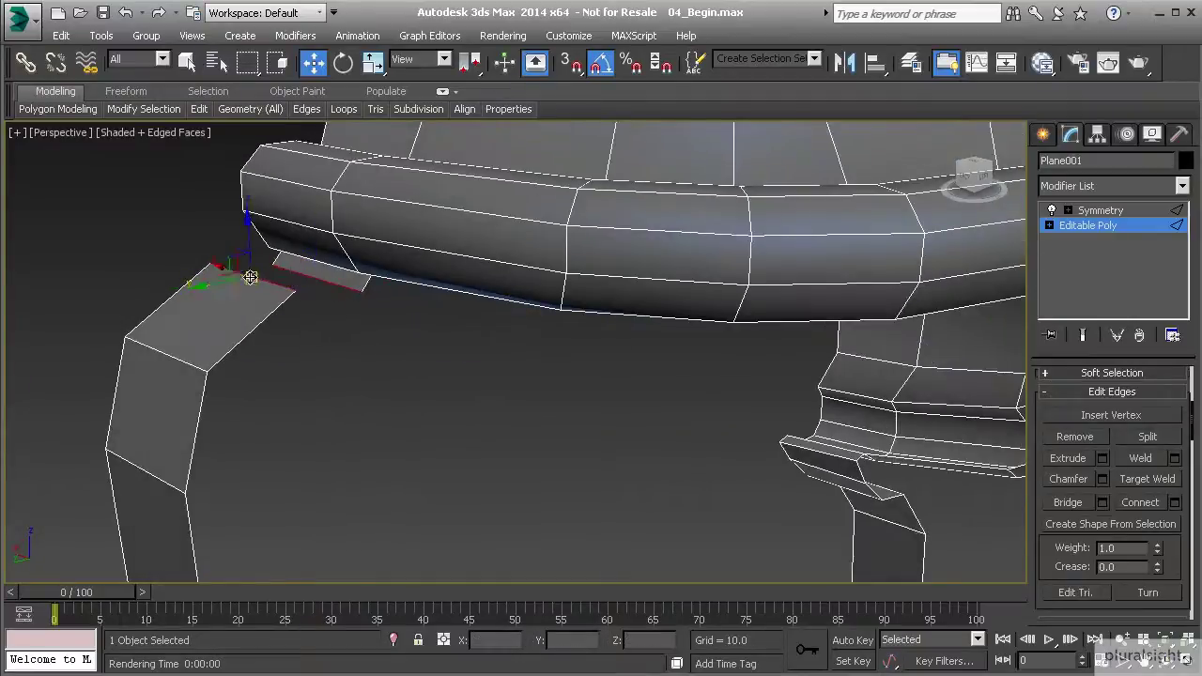
click(1069, 504)
alt+middle_drag(414, 374, 320, 359)
Reposition the strip's vertex pairs beside the bridged joint in the left view to smooth the bend under the rim's back end.
key(l)
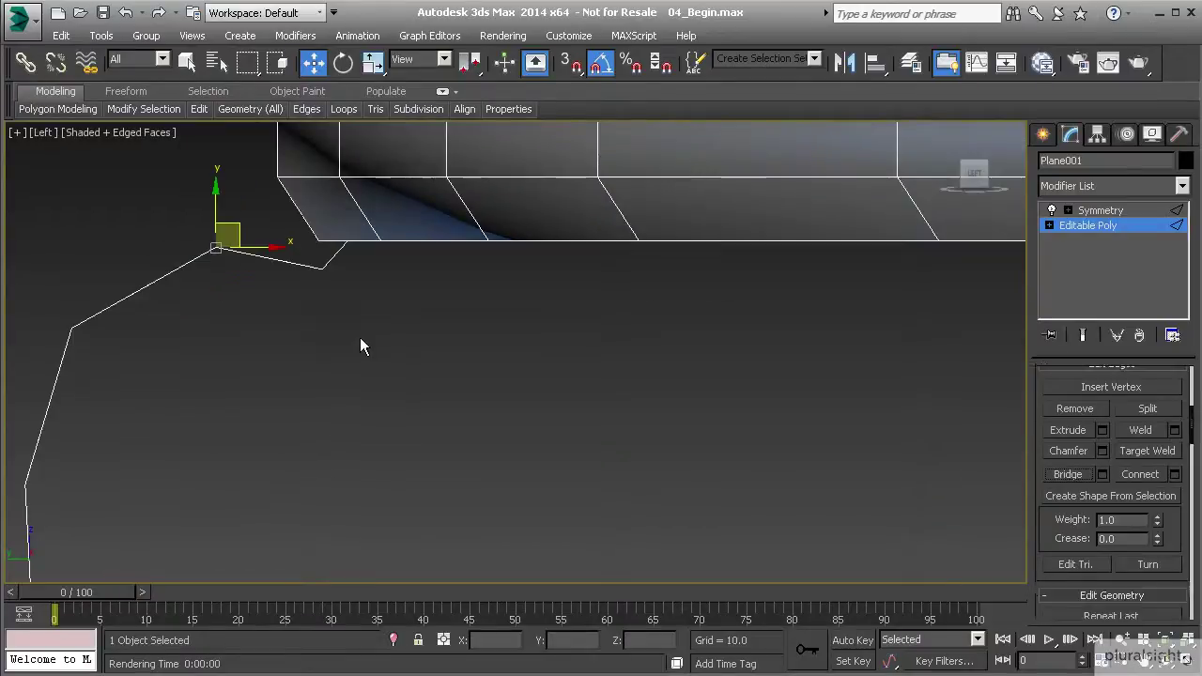
scroll(319, 342, down, 4)
key(1)
scroll(350, 297, up, 4)
click(350, 255)
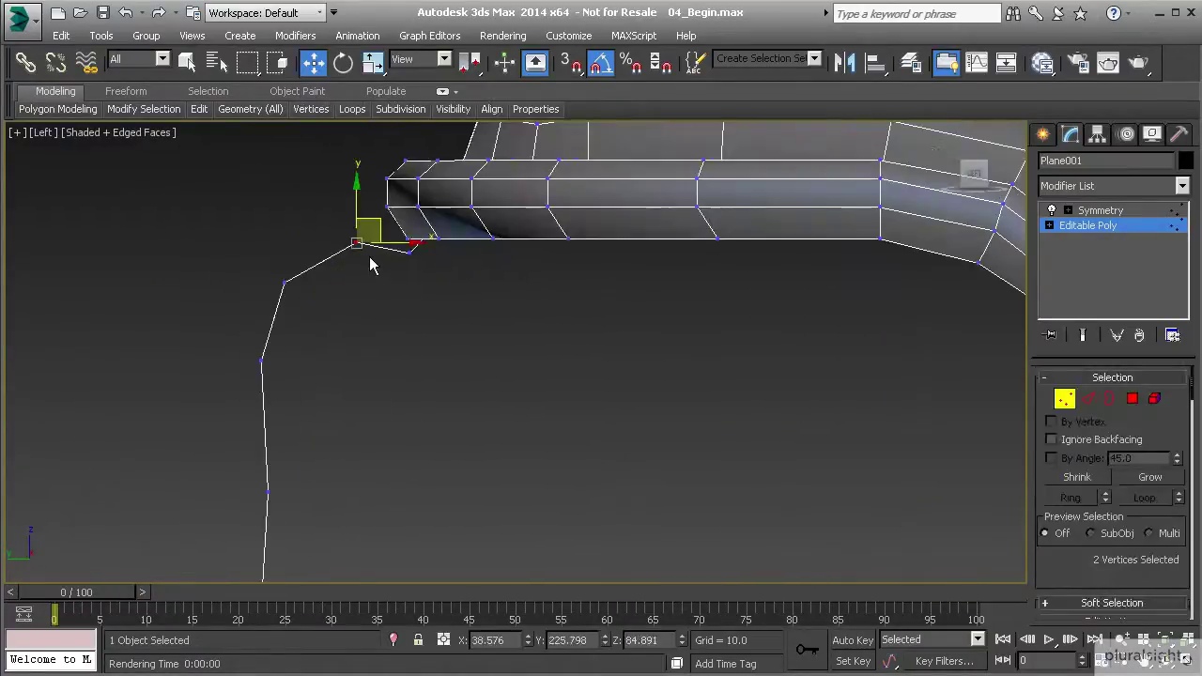
scroll(376, 257, up, 2)
drag(158, 287, 248, 340)
drag(224, 297, 249, 283)
scroll(242, 339, down, 3)
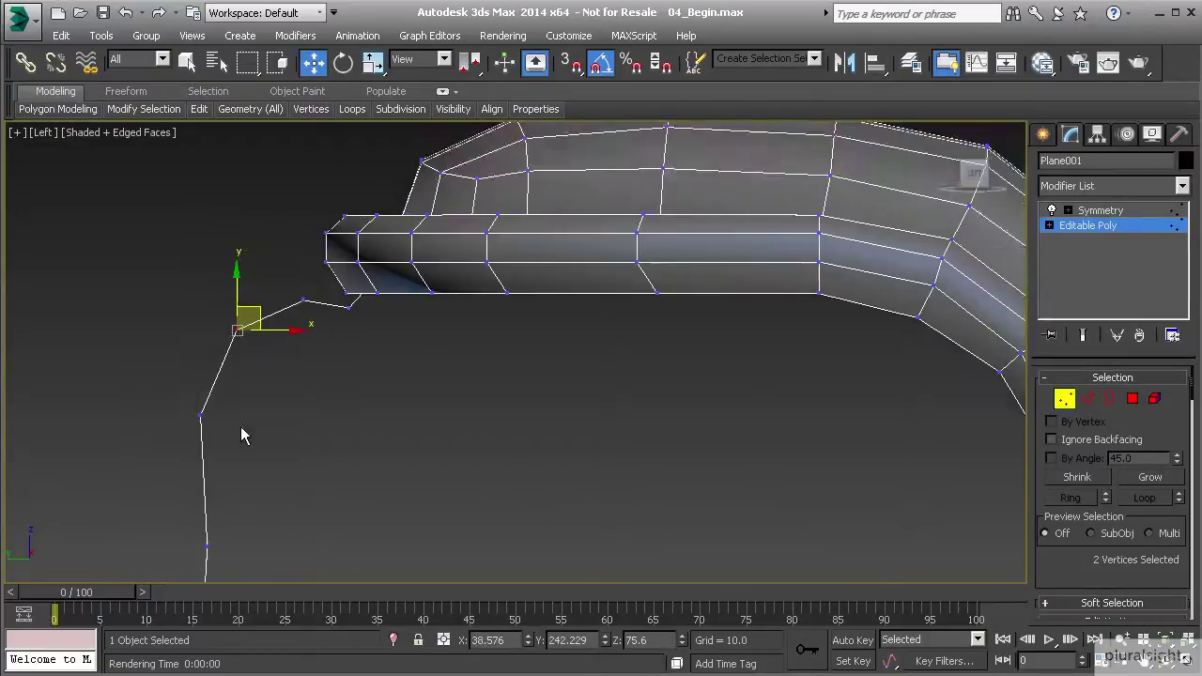
Reposition successive vertex pairs down the upper back side of the strip to smooth its curve.
click(181, 357)
drag(209, 316, 210, 316)
scroll(230, 449, down, 3)
middle_drag(230, 450, 200, 307)
drag(150, 314, 228, 346)
drag(205, 298, 211, 294)
middle_drag(201, 378, 207, 317)
drag(161, 305, 212, 313)
middle_drag(178, 403, 223, 351)
drag(178, 357, 231, 335)
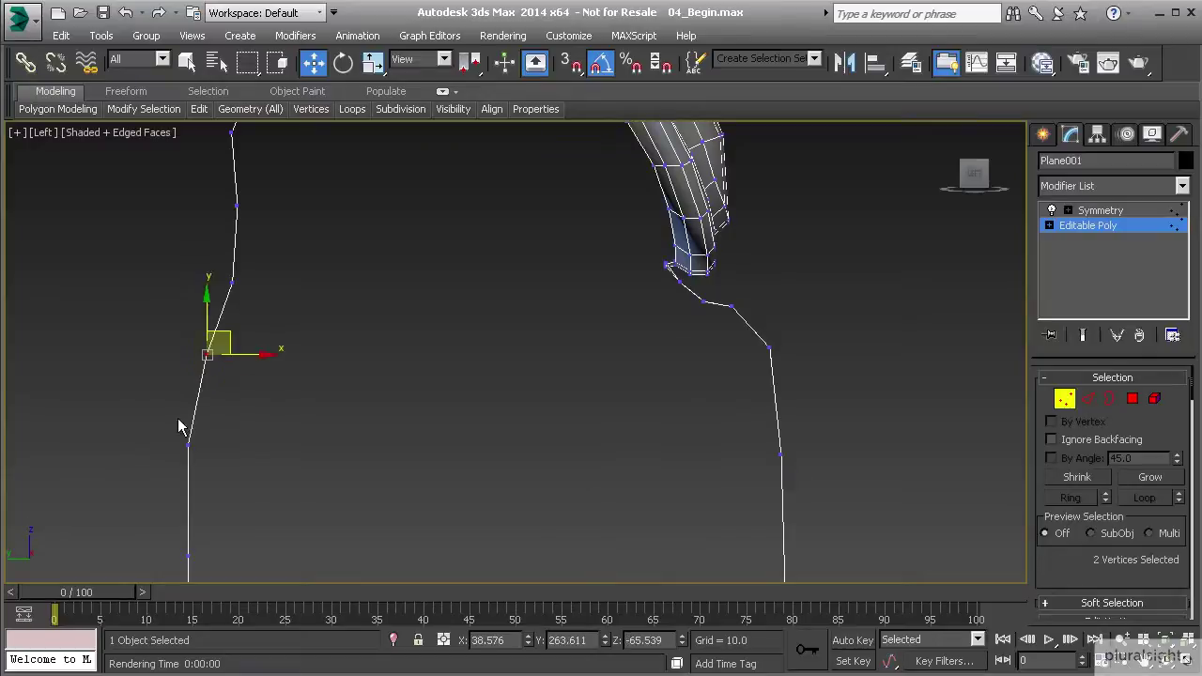
Move the vertex pairs along the middle and lower back side of the strip to even out the profile.
middle_drag(183, 452, 201, 408)
scroll(200, 407, down, 2)
drag(180, 381, 227, 412)
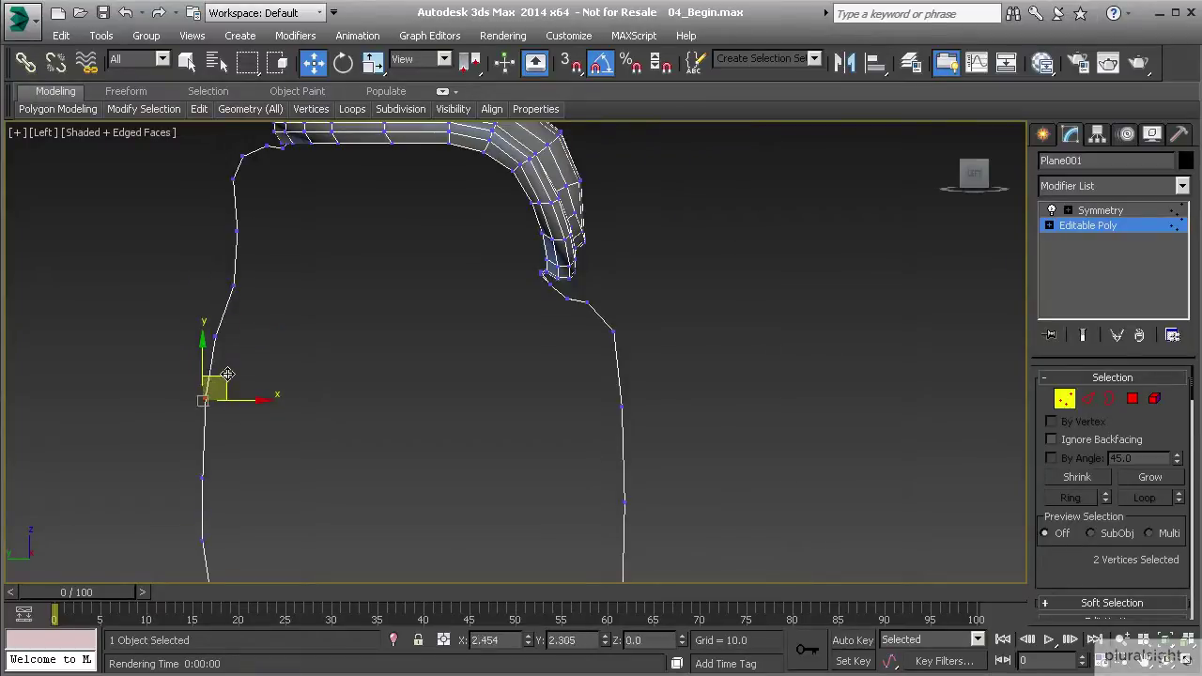
middle_drag(222, 376, 217, 321)
drag(217, 322, 212, 396)
middle_drag(210, 477, 215, 425)
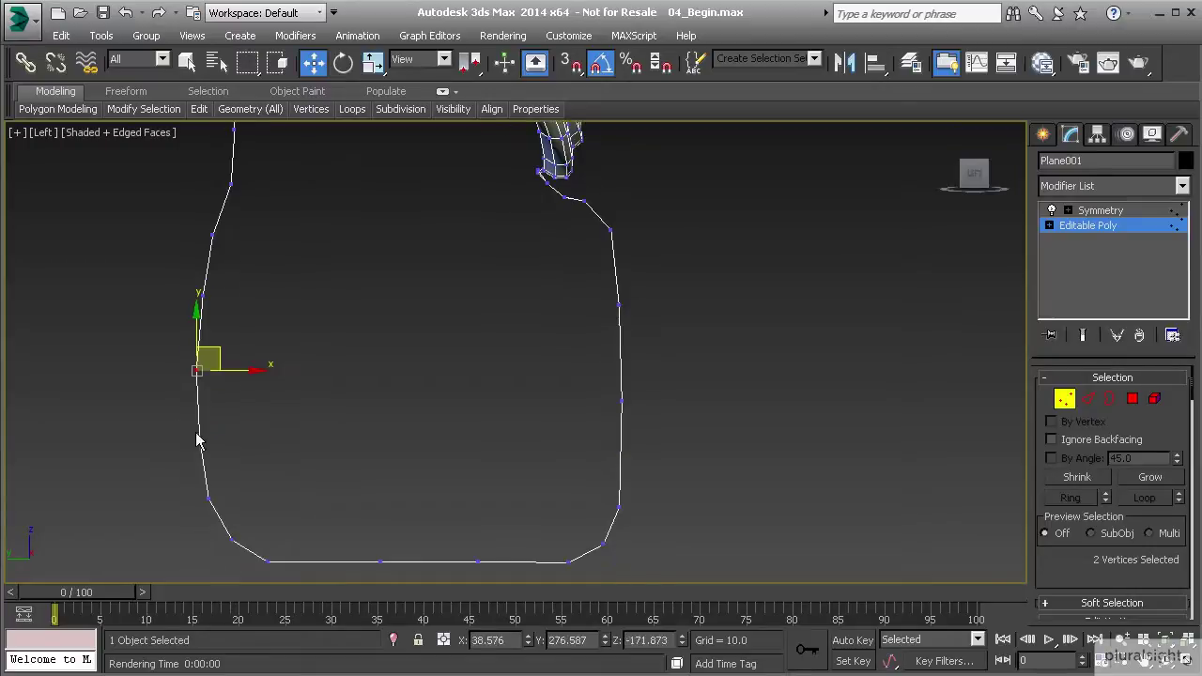
Reposition the strip's vertex pairs from the lower back side along the bottom run to smooth the underside of the loop.
click(198, 440)
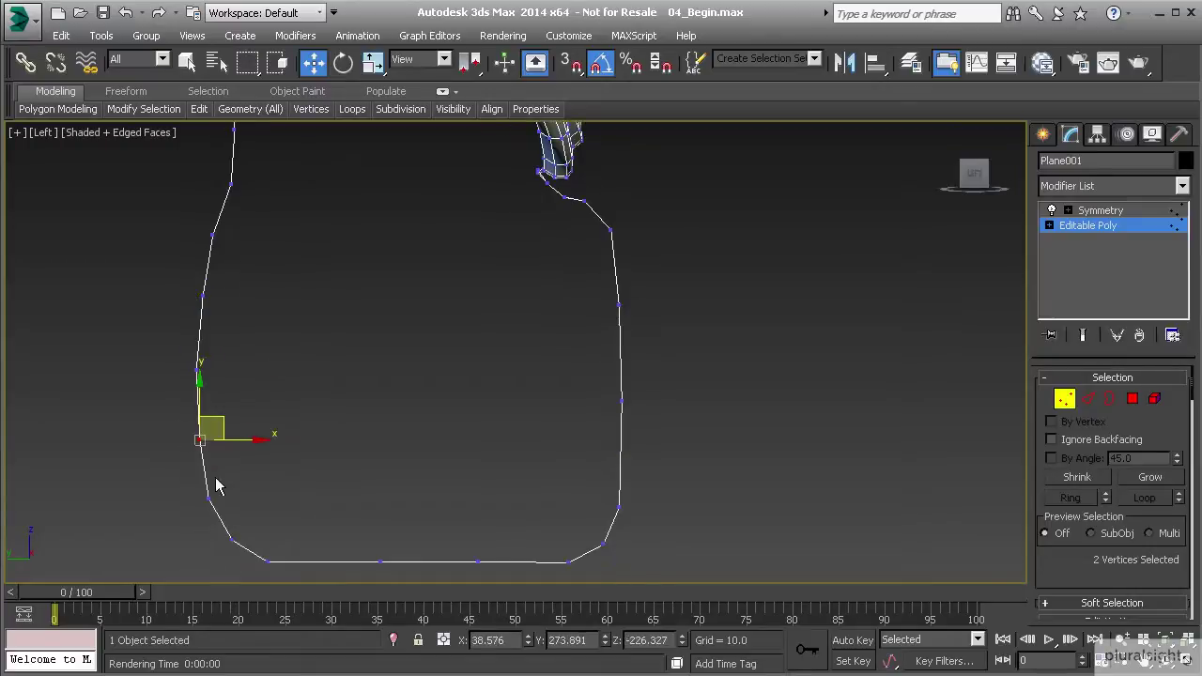
click(273, 566)
click(382, 563)
drag(401, 544, 499, 549)
middle_drag(498, 549, 434, 508)
scroll(434, 507, up, 2)
drag(427, 498, 466, 498)
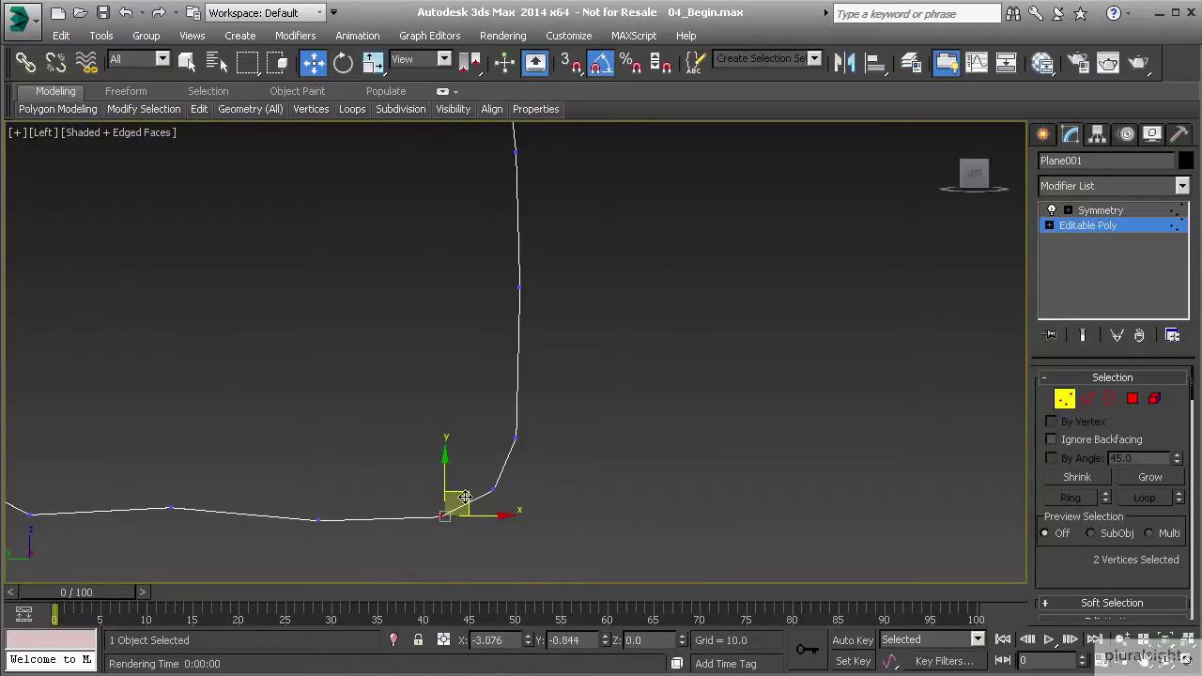
Move the vertex pairs around the strip's lower front corner and just above it to round the corner.
click(515, 437)
drag(541, 413, 543, 407)
middle_drag(538, 408, 482, 499)
drag(441, 360, 497, 402)
middle_drag(500, 407, 494, 464)
scroll(491, 461, down, 2)
drag(483, 423, 488, 422)
Reposition the vertex pairs in the bend under the rim's front end to smooth the start of the strip.
middle_drag(474, 407, 474, 455)
scroll(416, 314, up, 2)
middle_drag(416, 314, 423, 378)
scroll(365, 338, up, 4)
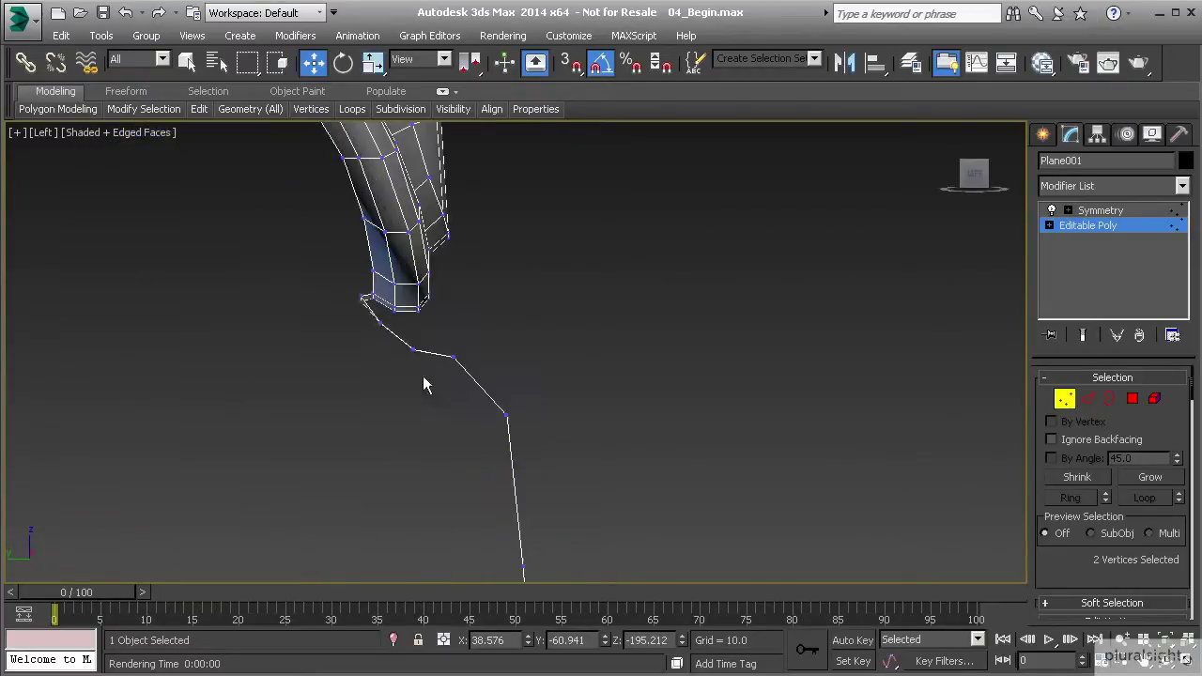
click(411, 354)
drag(429, 334, 399, 335)
drag(433, 381, 495, 430)
drag(497, 385, 459, 381)
mouse_move(542, 395)
mouse_down()
mouse_move(577, 449)
mouse_move(549, 399)
mouse_up()
Move the vertex pairs down the upper and middle front side of the strip to even out its curve.
middle_drag(623, 469, 582, 423)
scroll(581, 423, down, 3)
drag(548, 420, 596, 451)
drag(584, 391, 571, 396)
middle_drag(569, 484, 418, 365)
scroll(418, 368, down, 2)
drag(419, 404, 490, 452)
drag(478, 412, 479, 402)
Adjust the vertex pairs on the lower front side of the strip to finish the smooth front profile.
middle_drag(472, 488, 428, 387)
scroll(429, 389, down, 3)
drag(408, 405, 444, 433)
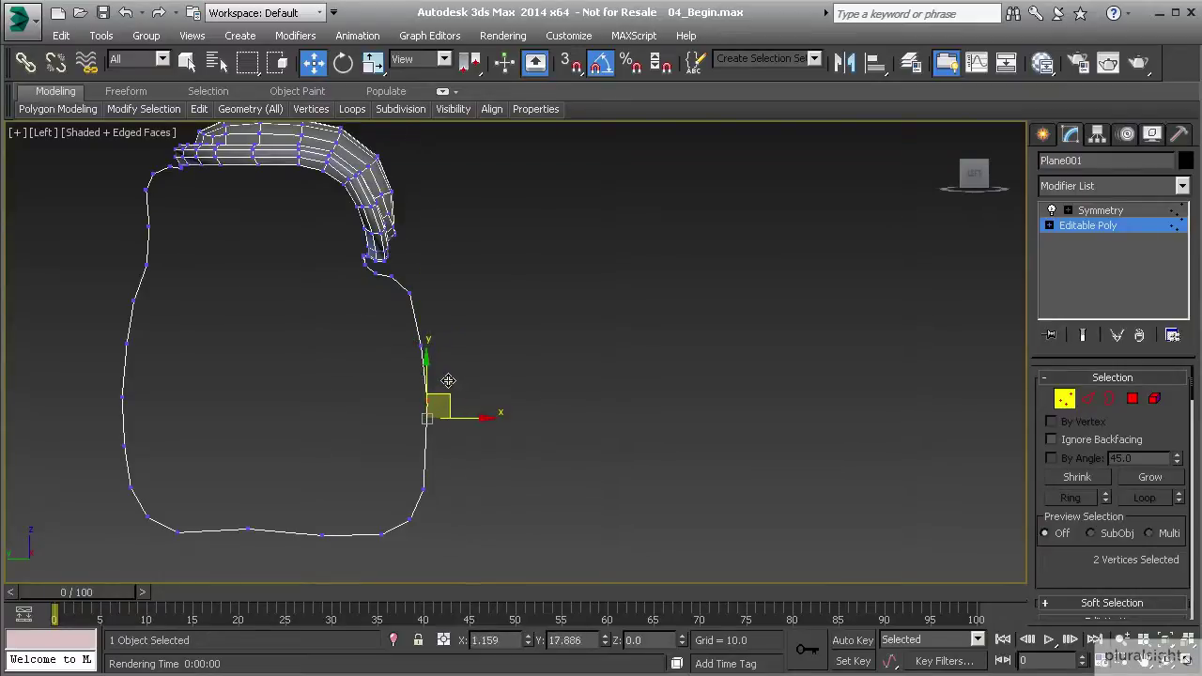
drag(448, 380, 447, 382)
click(424, 486)
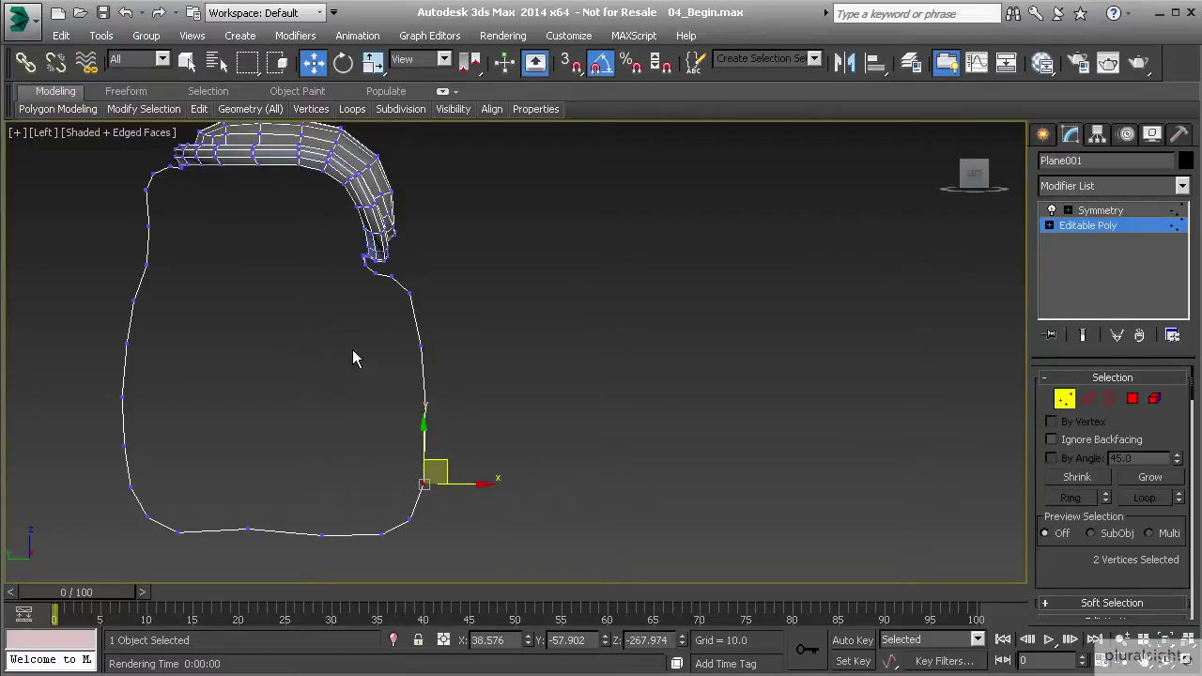
Examine the closed strip loop and its joints with the rim from several angles in the perspective view.
middle_drag(314, 388, 295, 391)
key(p)
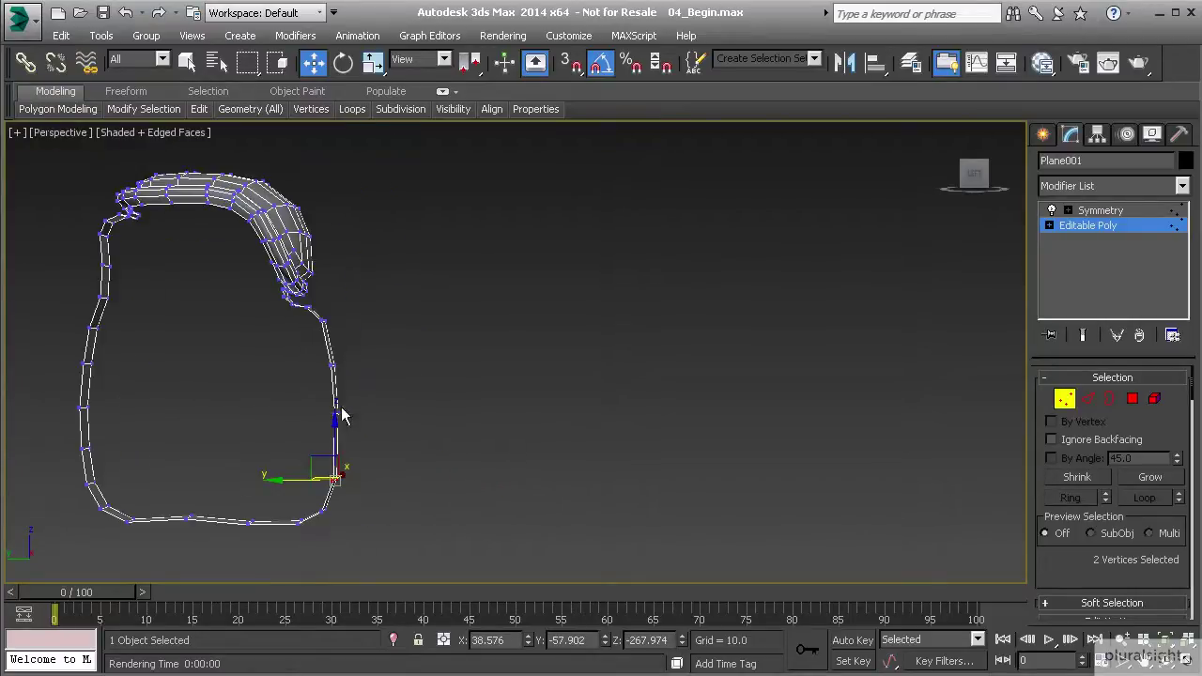
alt+middle_drag(409, 402, 349, 416)
middle_drag(349, 416, 404, 371)
middle_drag(404, 371, 488, 382)
alt+middle_drag(312, 361, 245, 422)
middle_drag(446, 362, 455, 432)
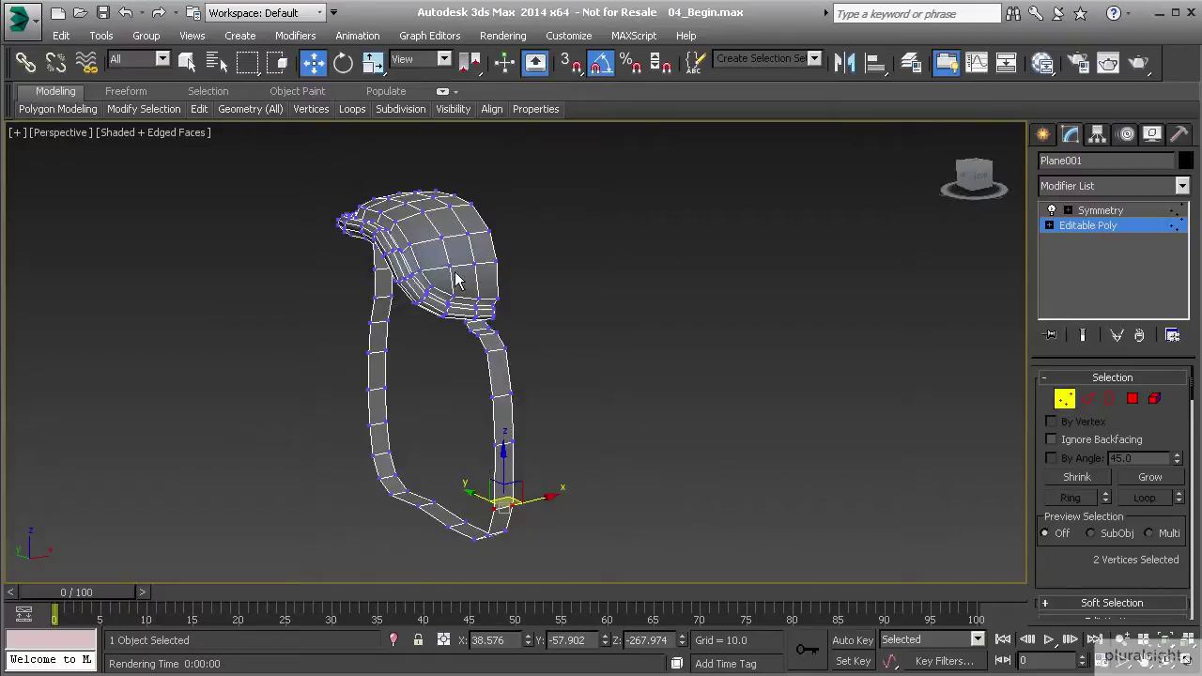
alt+middle_drag(384, 301, 408, 349)
scroll(502, 404, up, 3)
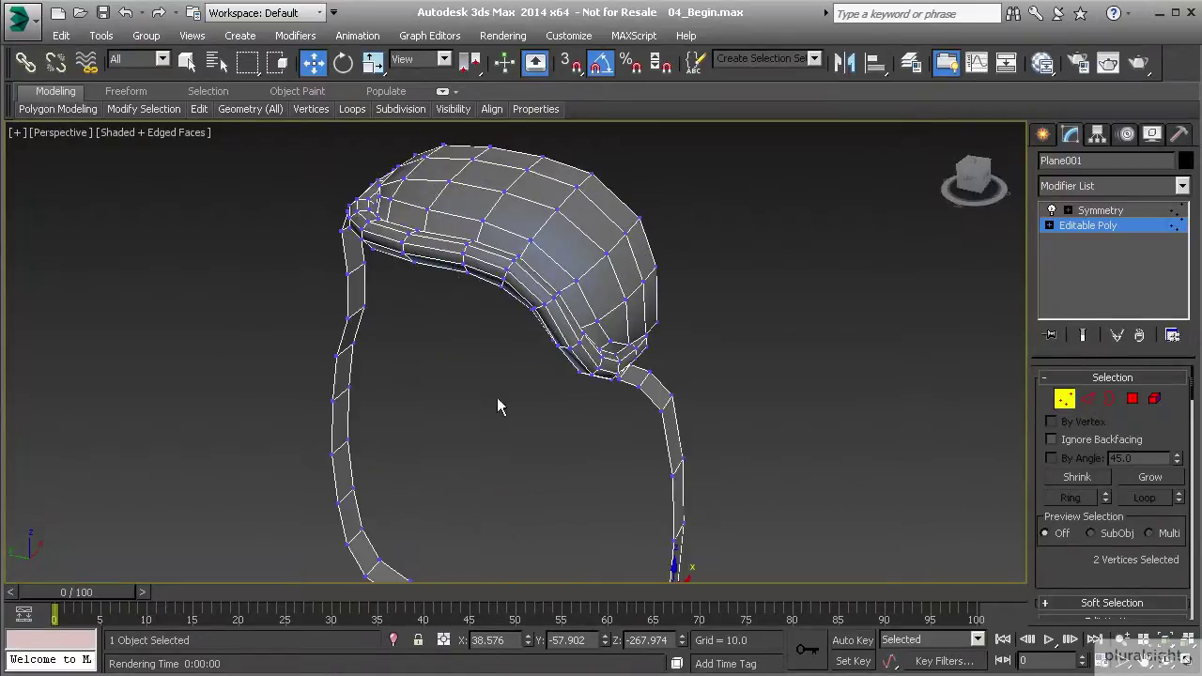
scroll(442, 498, down, 3)
alt+middle_drag(461, 473, 404, 460)
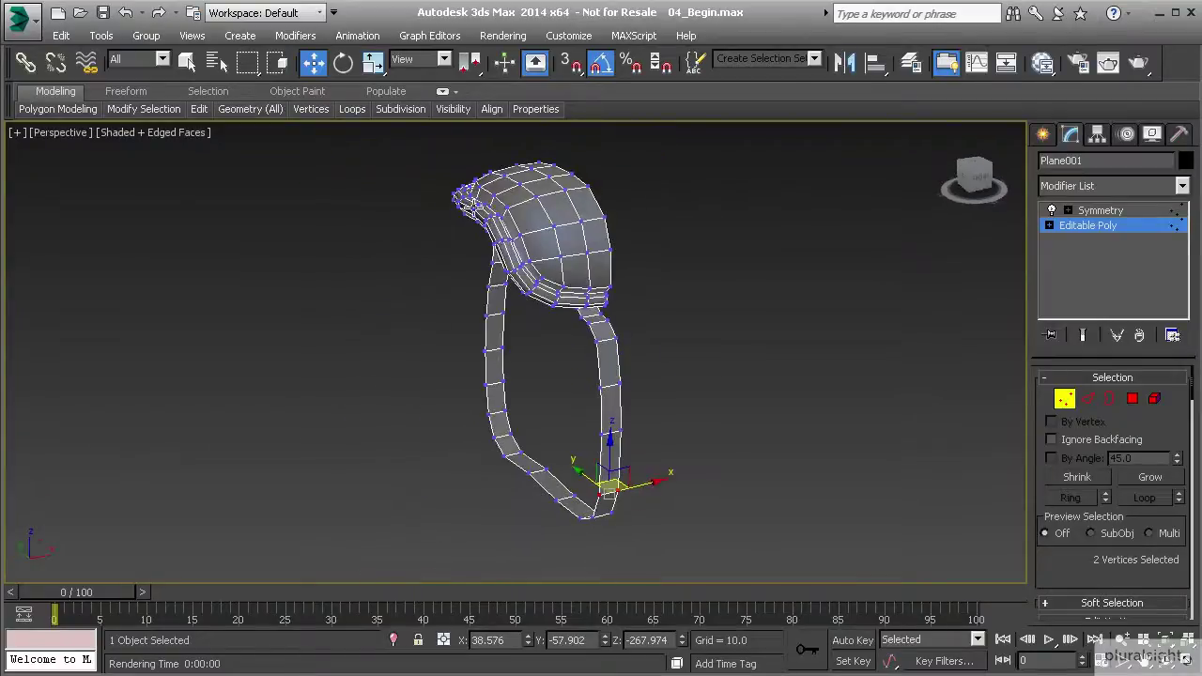
alt+middle_drag(429, 322, 498, 310)
Select the rim's lower side edge and extend a new polygon about 11 units outward from it in the front view.
click(1087, 398)
scroll(464, 299, up, 5)
alt+middle_drag(526, 366, 620, 272)
click(639, 243)
alt+middle_drag(641, 355, 651, 289)
key(f)
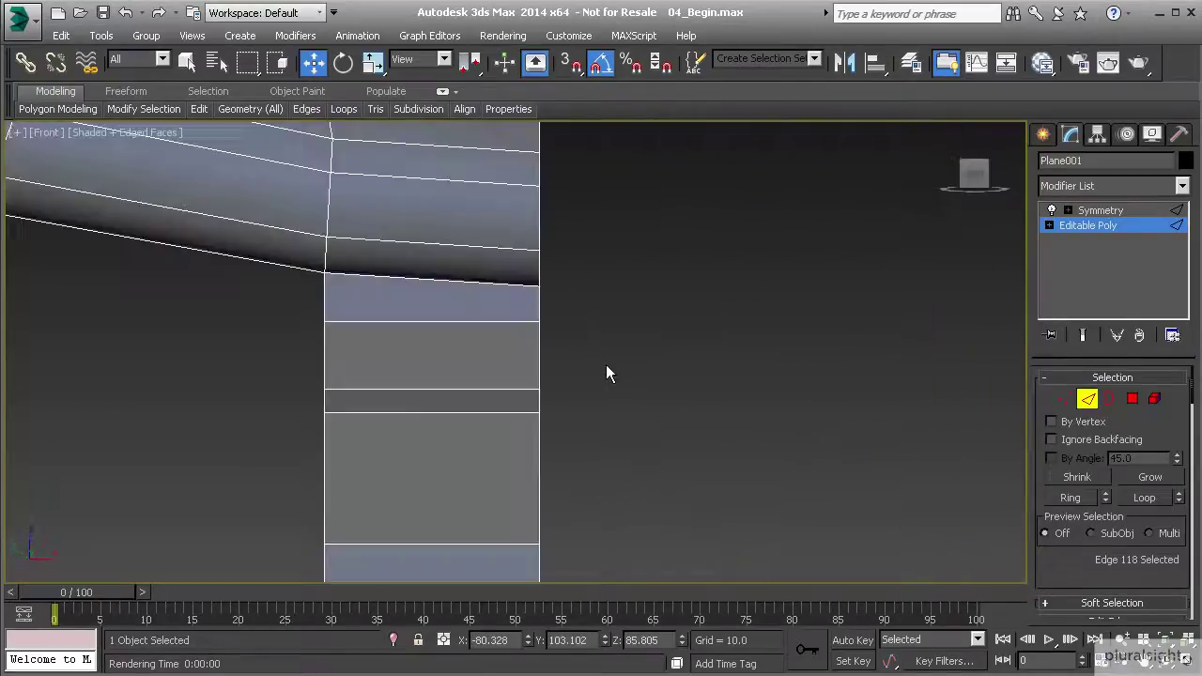
scroll(442, 335, down, 5)
middle_drag(442, 338, 467, 288)
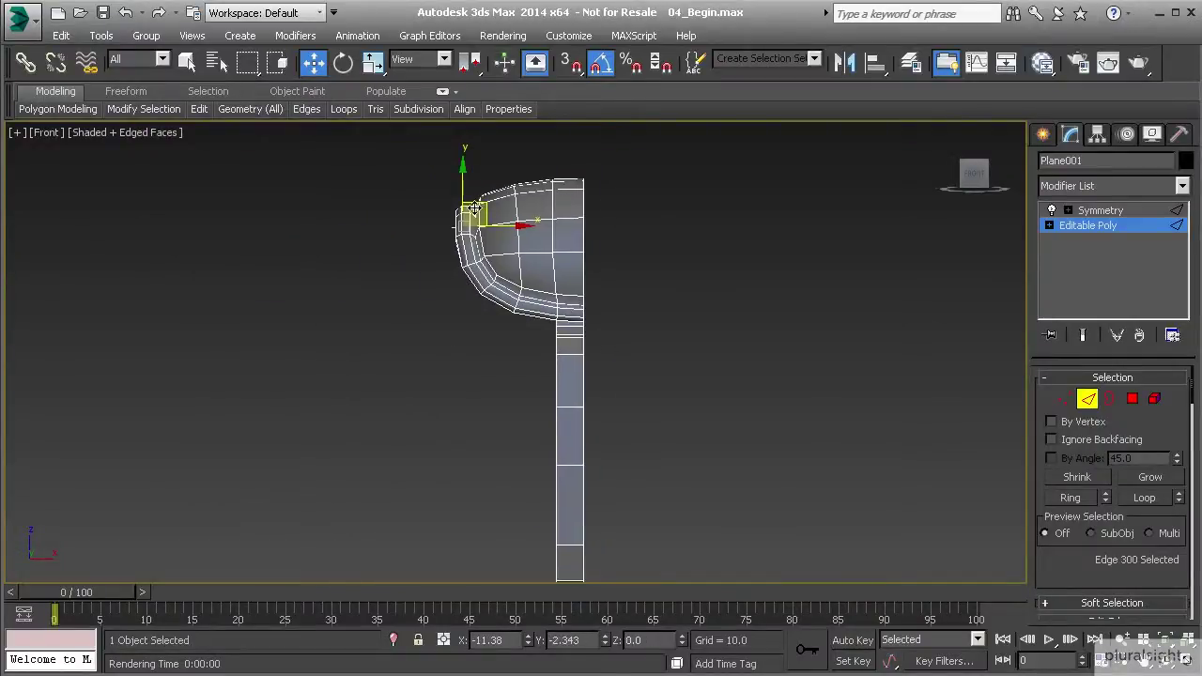
drag(474, 210, 473, 212)
Inspect the new side polygon under the rim up close in perspective and check the profile in the left view.
scroll(472, 215, up, 3)
key(p)
alt+middle_drag(449, 243, 498, 162)
scroll(492, 198, up, 4)
middle_drag(498, 161, 434, 290)
scroll(424, 268, up, 2)
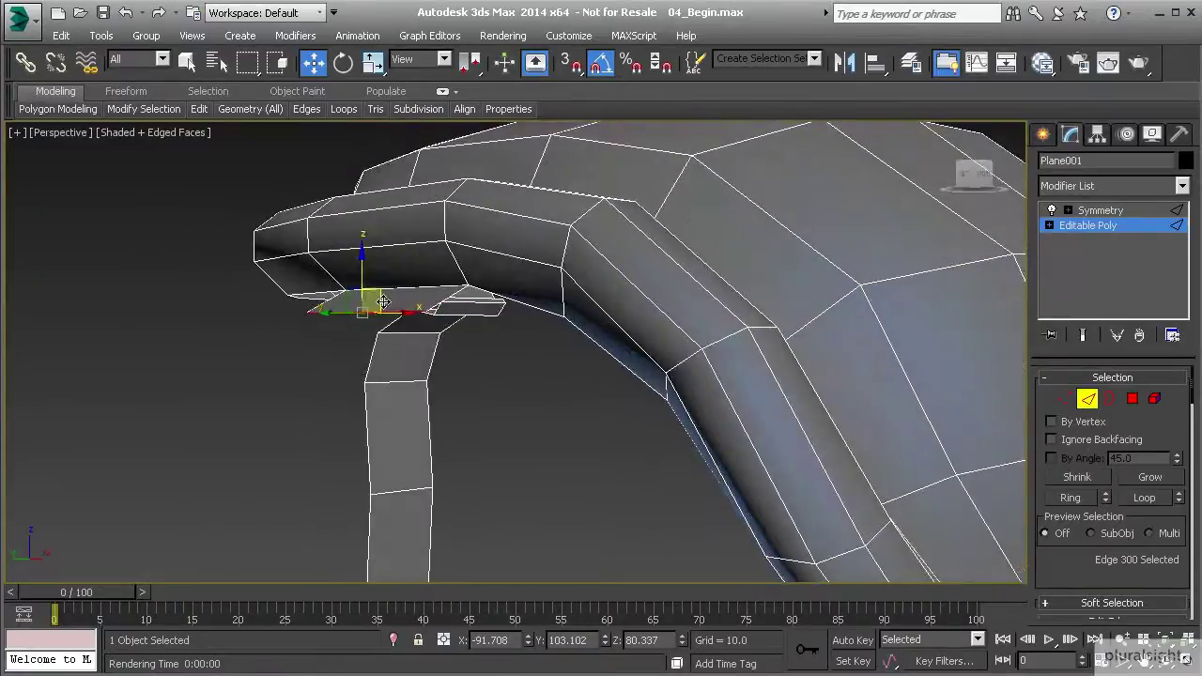
middle_drag(373, 336, 366, 333)
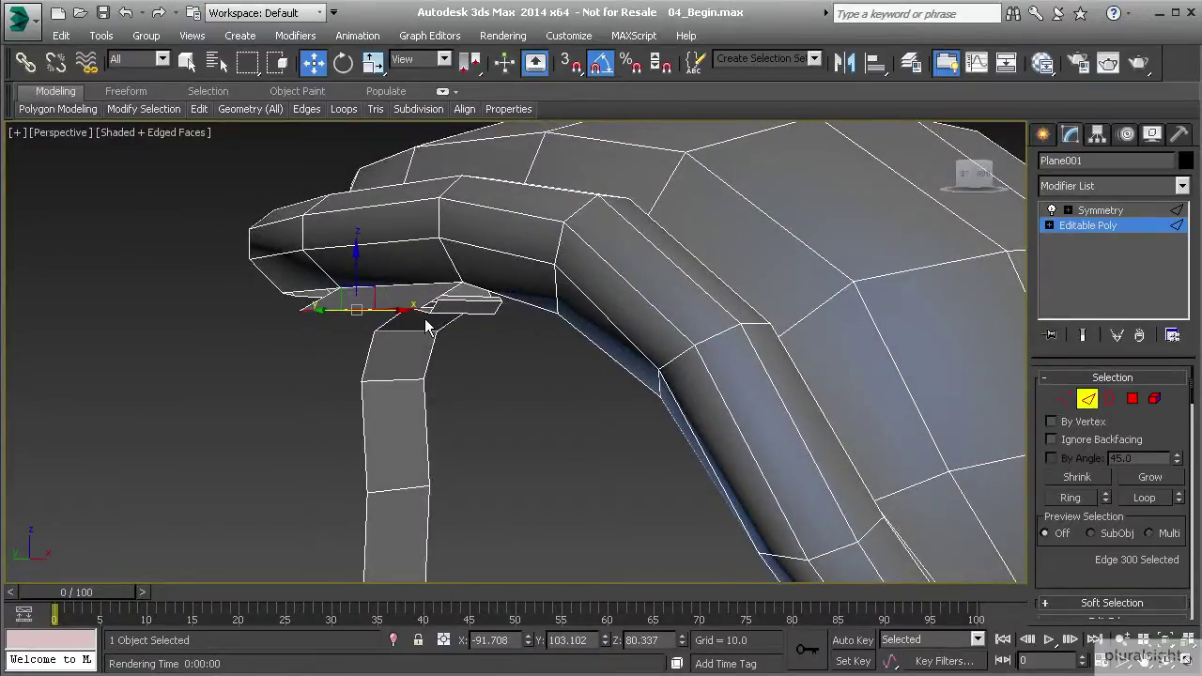
key(l)
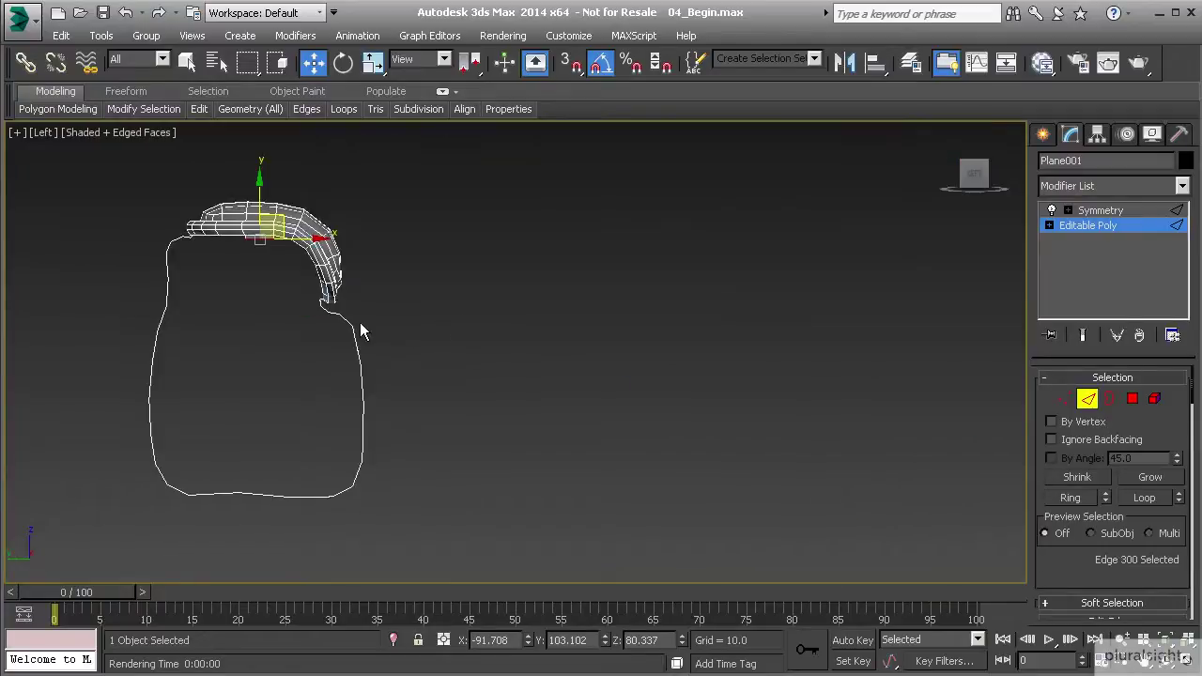
Extend the side edge in the front view with successive edge copies to form the upper part of a side strip.
key(f)
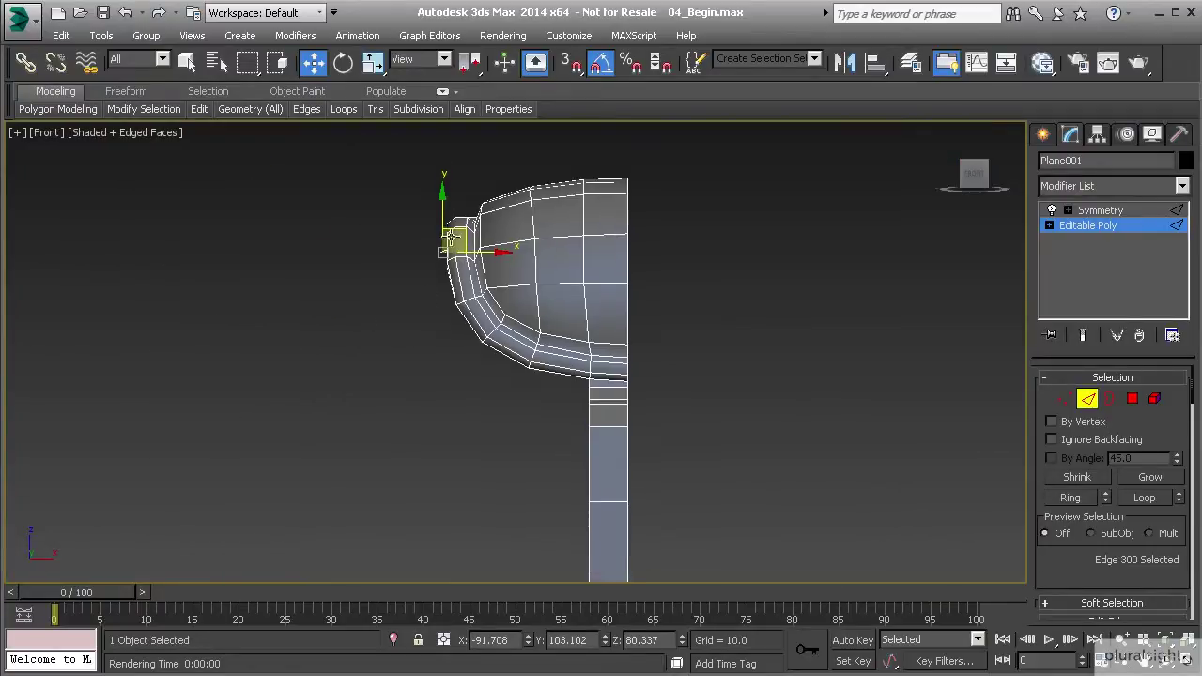
scroll(452, 246, up, 2)
shift+drag(461, 234, 420, 297)
middle_drag(394, 346, 404, 207)
shift+drag(422, 154, 419, 276)
scroll(411, 264, down, 2)
scroll(419, 281, down, 2)
middle_drag(419, 284, 423, 234)
shift+drag(429, 220, 413, 311)
Continue the side strip downward with edge copies and curve it inward at the bottom, ending just beside the central strip.
middle_drag(415, 312, 413, 264)
shift+drag(415, 264, 413, 363)
middle_drag(416, 367, 414, 324)
shift+drag(413, 324, 474, 405)
middle_drag(474, 405, 437, 380)
drag(458, 378, 487, 376)
middle_drag(492, 376, 463, 370)
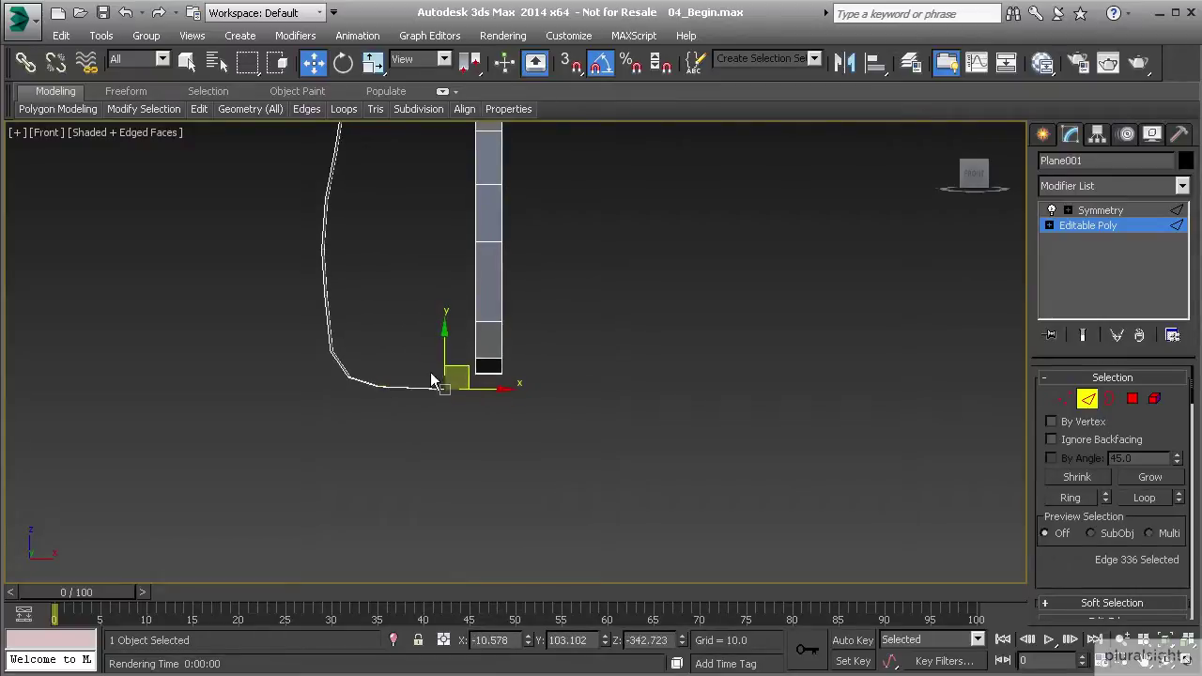
Select the side strip's end edge and the facing edge of the front-to-back strip's bottom, and bridge them.
scroll(479, 390, up, 2)
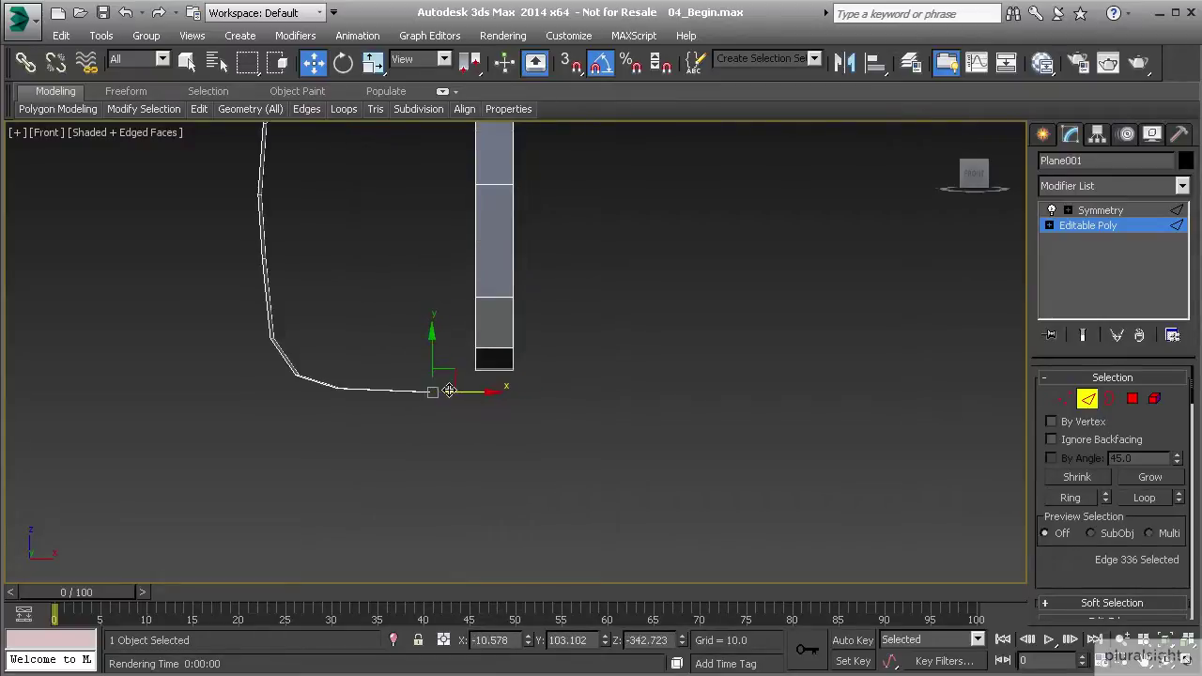
key(p)
alt+middle_drag(449, 390, 357, 306)
ctrl+click(490, 355)
click(360, 302)
drag(401, 306, 527, 302)
click(516, 304)
click(445, 398)
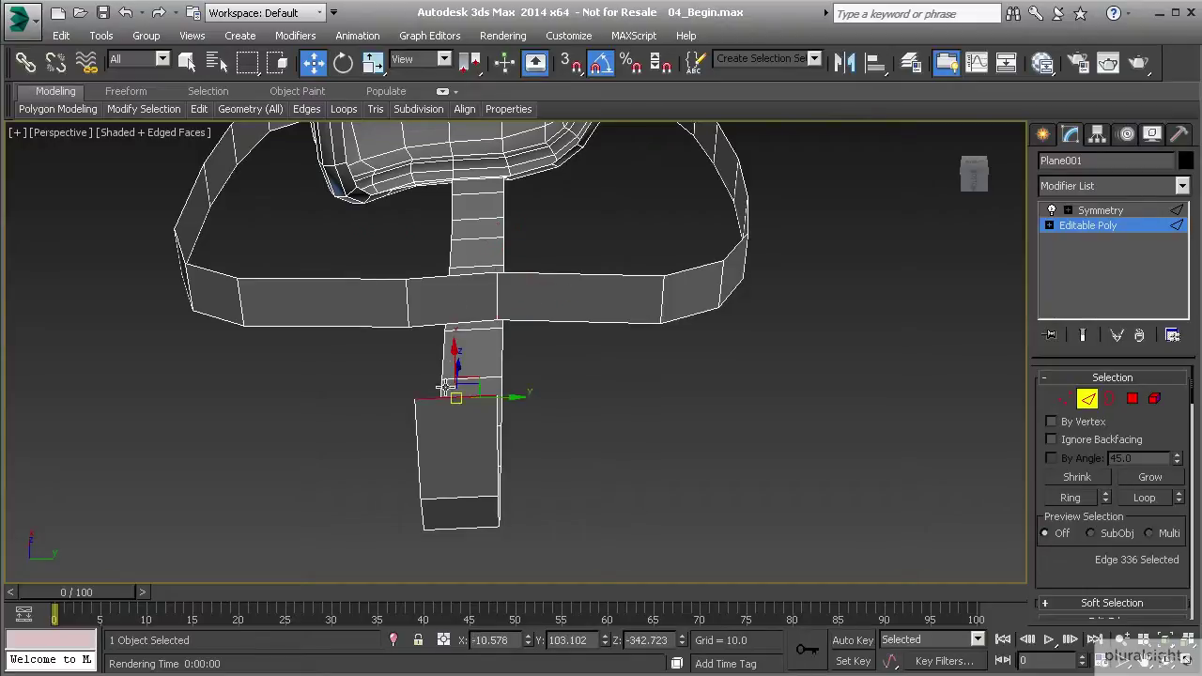
ctrl+click(447, 328)
alt+middle_drag(447, 328, 466, 355)
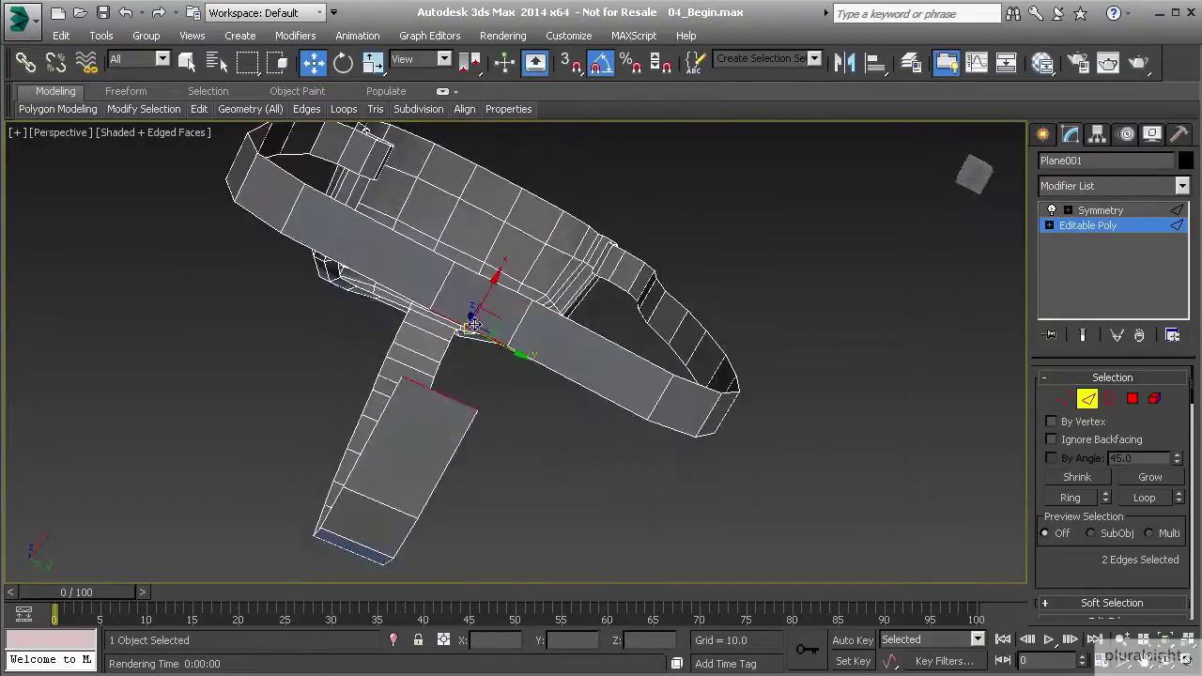
scroll(1118, 498, down, 5)
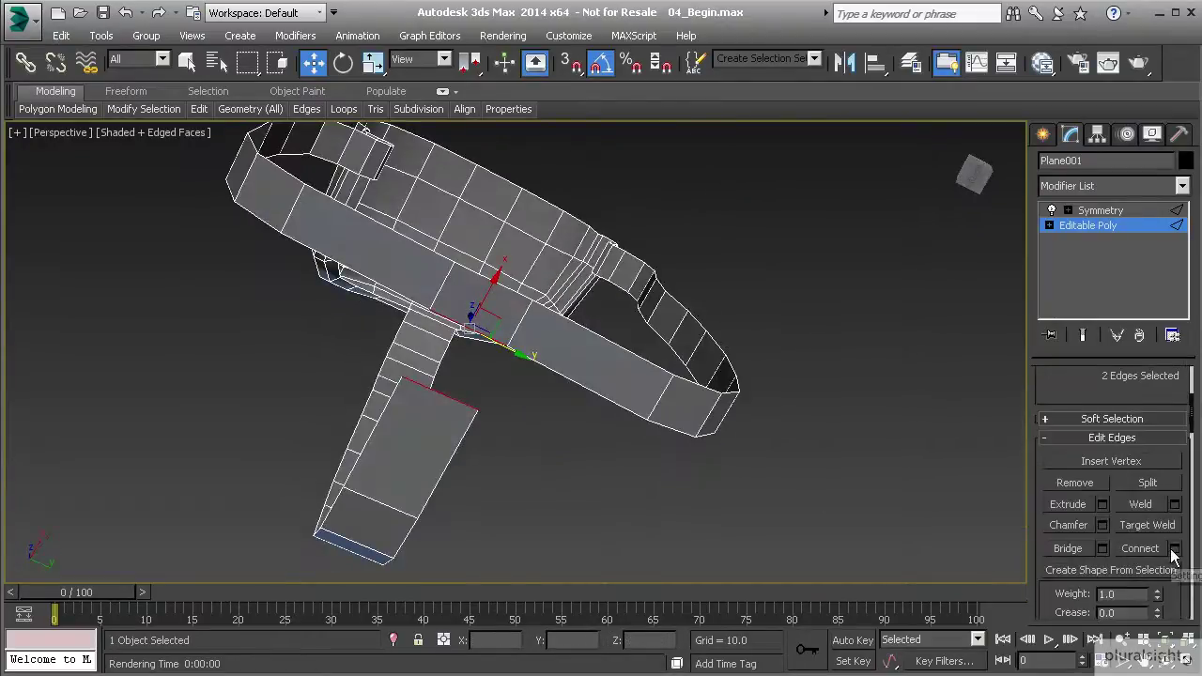
click(1103, 549)
click(526, 445)
Move the side strip's vertex pairs near the bridge, around the lower corner and up the lower side in the front view.
alt+middle_drag(529, 443, 591, 362)
key(f)
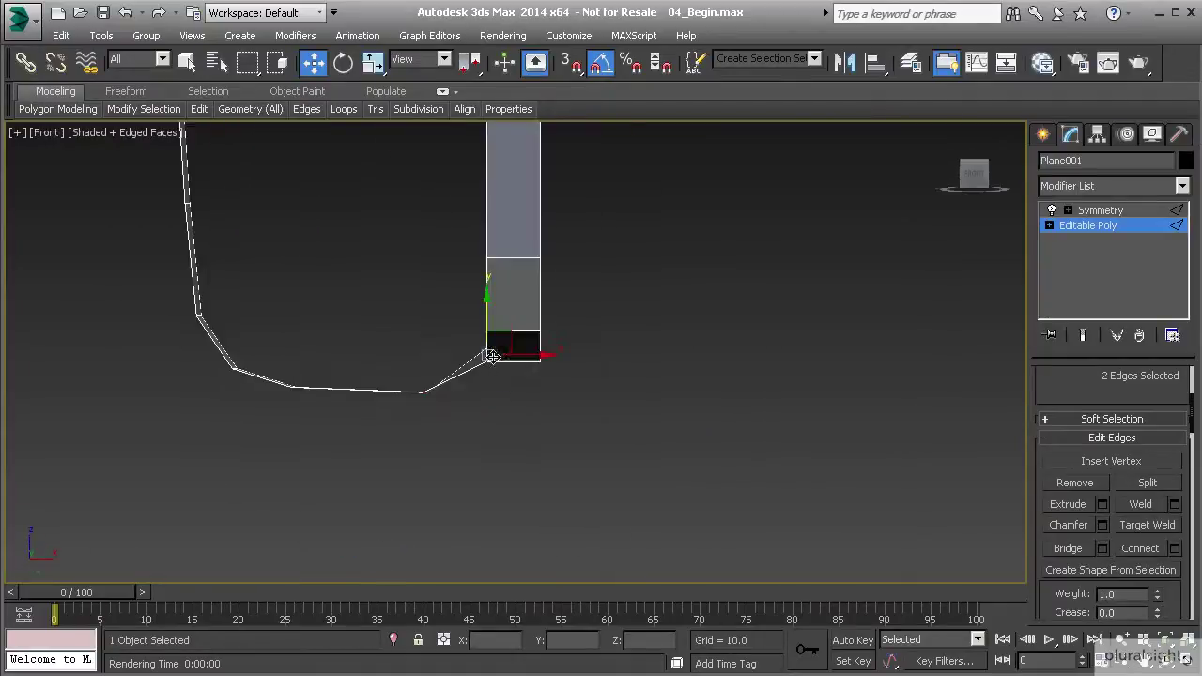
key(1)
drag(400, 360, 441, 423)
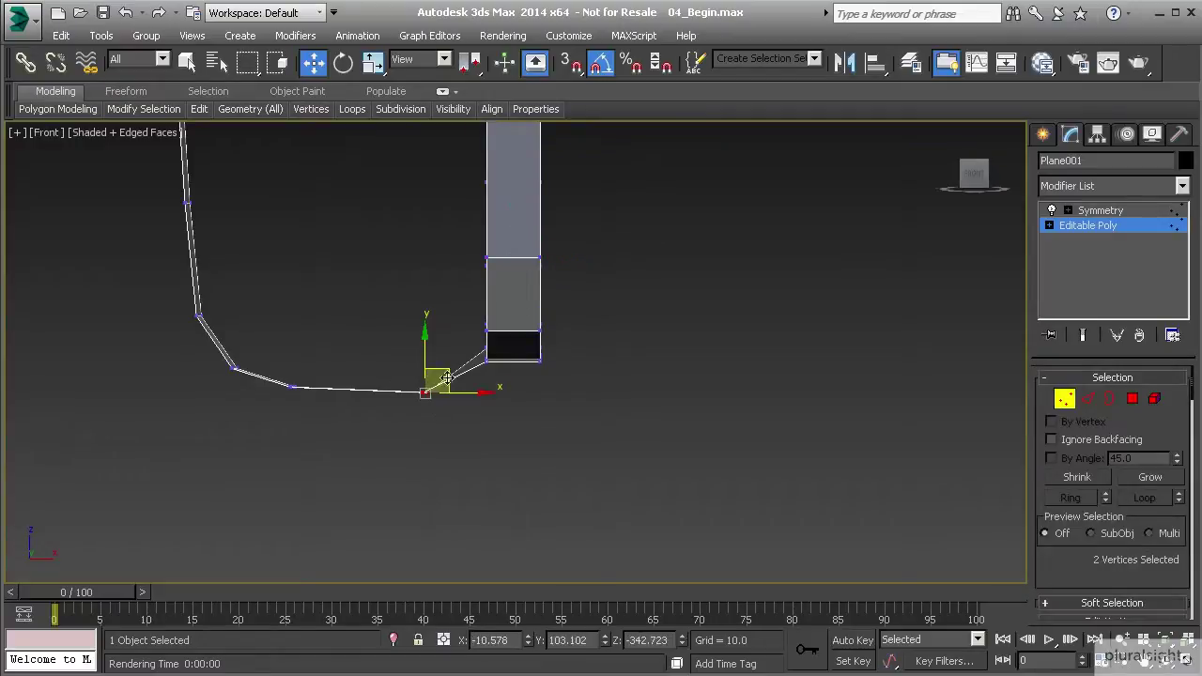
drag(438, 363, 183, 267)
middle_drag(238, 290, 335, 347)
middle_drag(273, 265, 298, 317)
drag(269, 284, 319, 283)
middle_drag(279, 201, 291, 273)
Reposition successive vertex pairs up the middle and upper side strip to smooth its curve up to the rim.
drag(324, 355, 331, 252)
middle_drag(360, 257, 384, 395)
drag(325, 321, 370, 306)
middle_drag(363, 242, 343, 329)
drag(337, 318, 370, 311)
middle_drag(341, 237, 339, 272)
drag(337, 267, 364, 297)
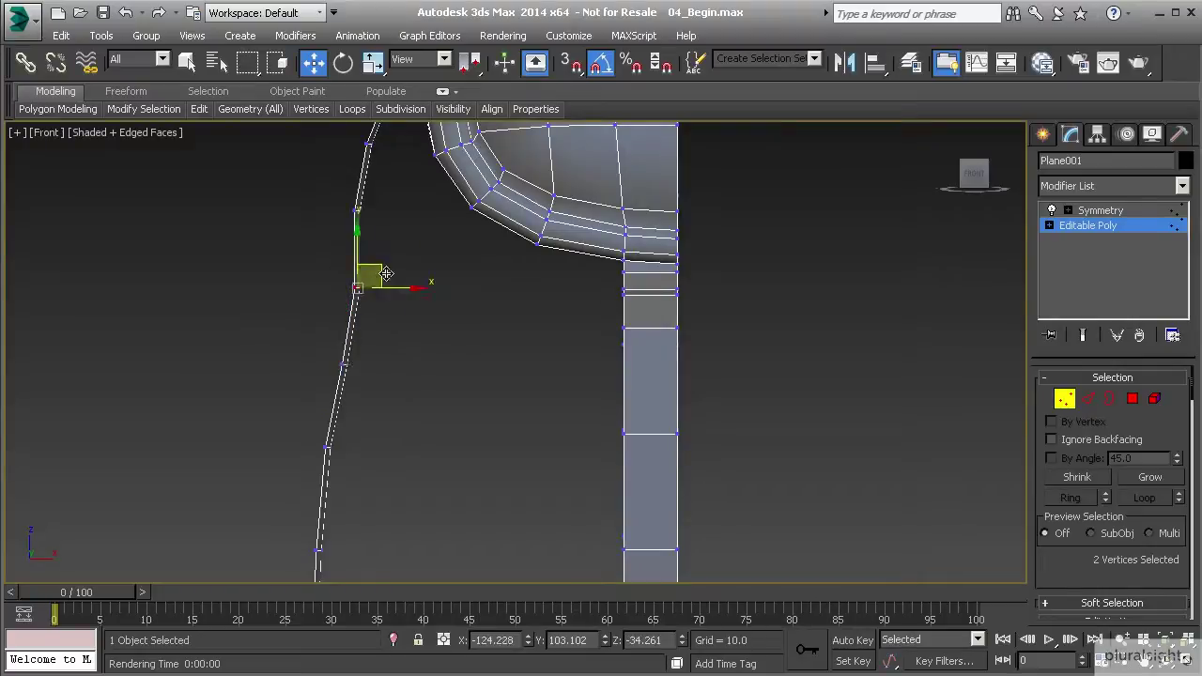
middle_drag(386, 274, 388, 334)
drag(387, 334, 388, 261)
middle_drag(387, 261, 387, 325)
drag(387, 325, 395, 195)
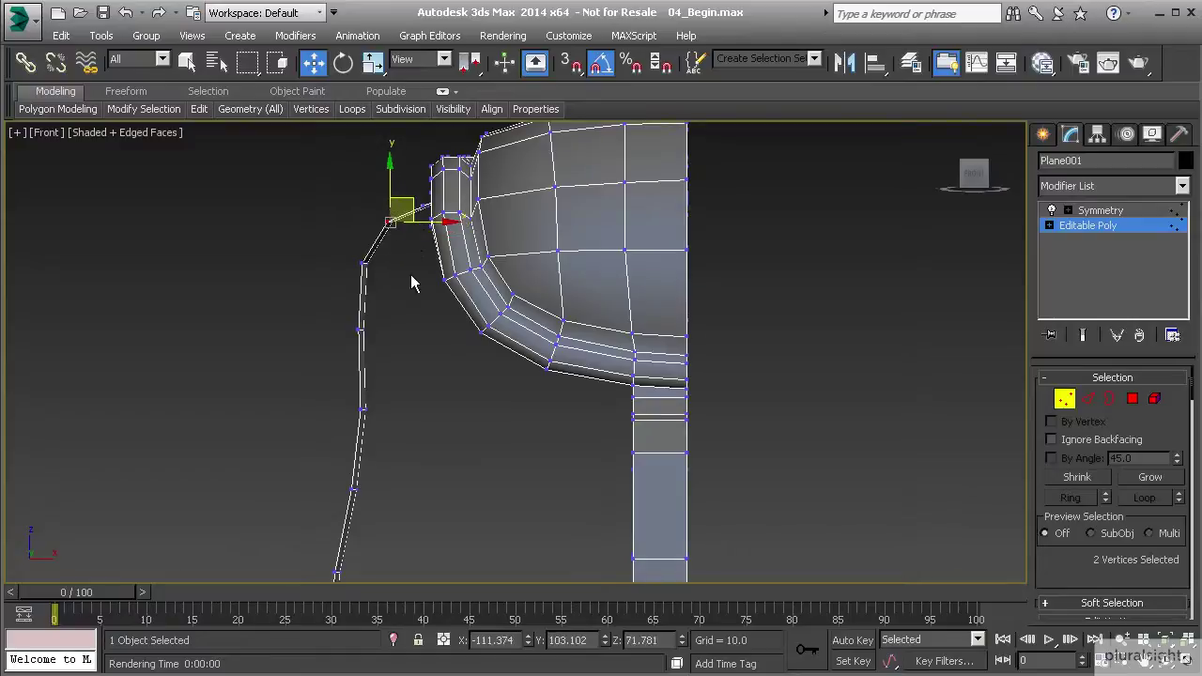
Select the vertex pairs around the side strip's lower corner, shift them slightly inward together, and clear the selection.
click(418, 243)
scroll(455, 424, down, 6)
middle_drag(399, 440, 396, 431)
scroll(414, 469, up, 4)
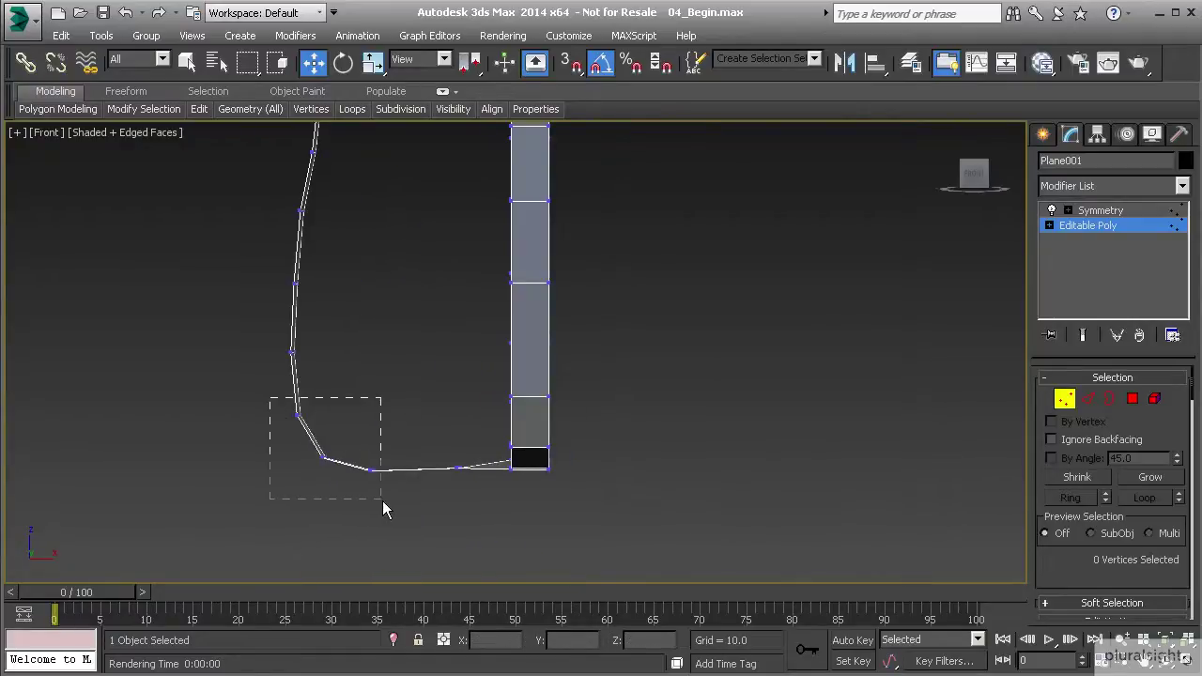
drag(383, 508, 383, 505)
drag(355, 434, 388, 440)
click(368, 423)
click(366, 406)
Select the bottom edge where the side strip meets the front-to-back strip, nudge it vertically, and clear the selection.
scroll(320, 409, down, 4)
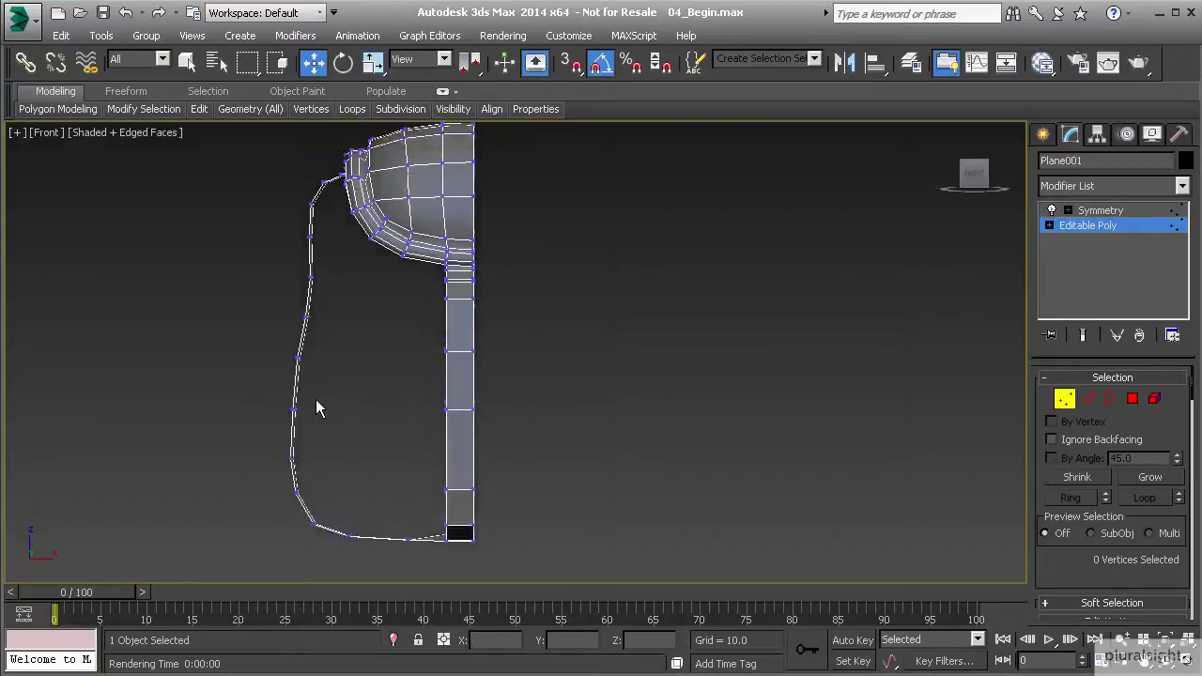
scroll(339, 412, up, 2)
key(p)
alt+middle_drag(321, 409, 399, 295)
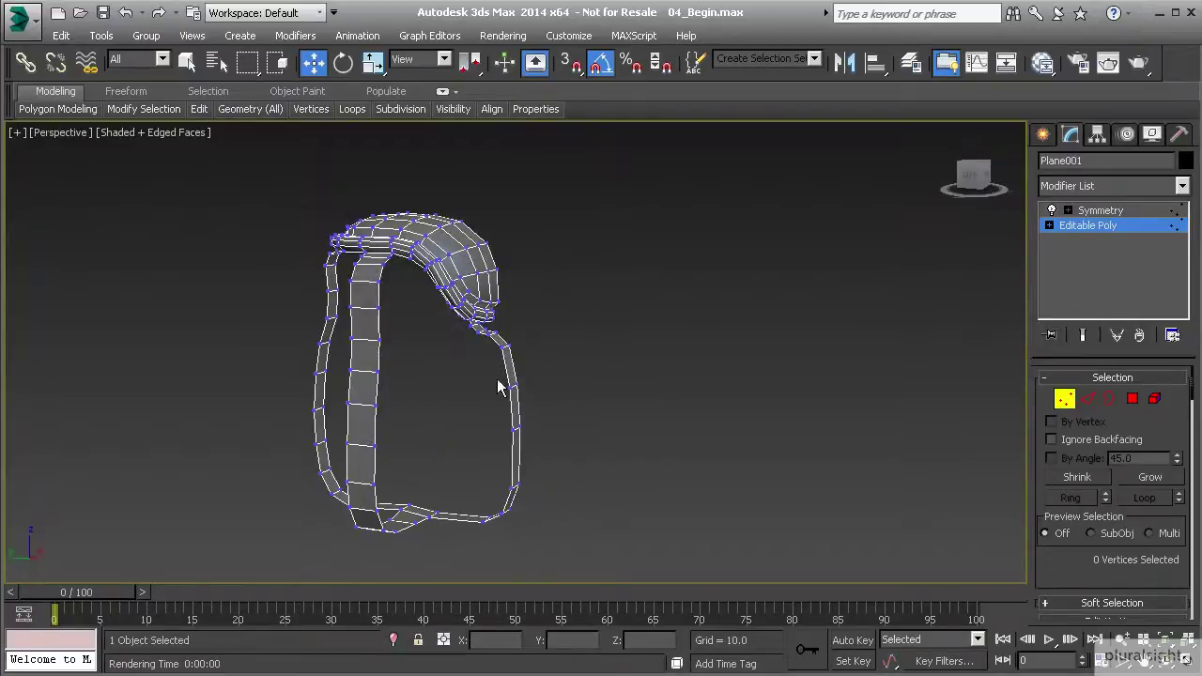
alt+middle_drag(393, 574, 430, 518)
scroll(414, 512, up, 2)
key(2)
click(414, 512)
alt+middle_drag(408, 472, 448, 516)
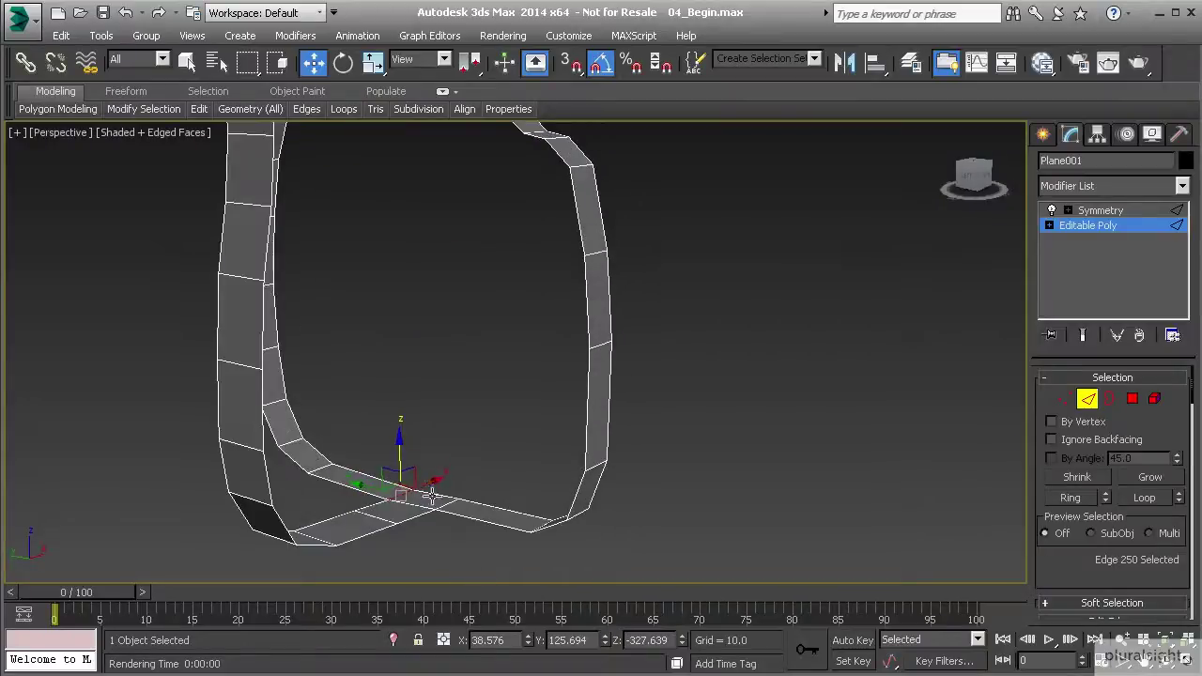
drag(402, 462, 402, 460)
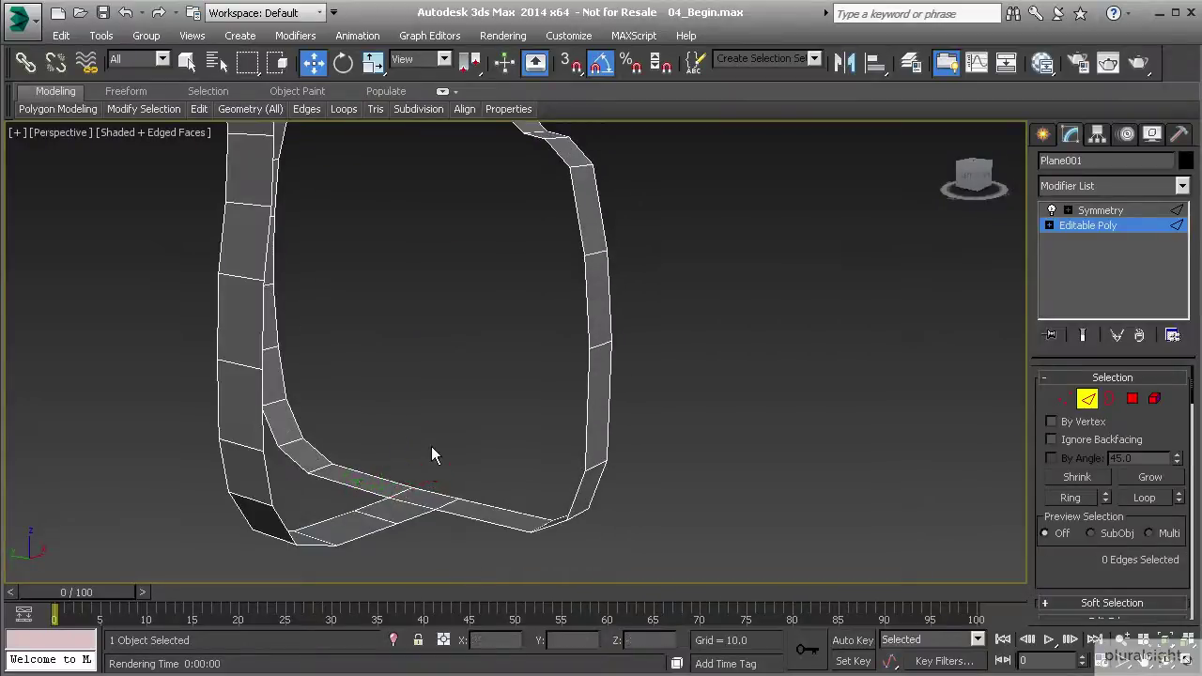
click(432, 446)
Examine the complete strip framework and its bottom junction from several angles in the perspective view.
scroll(443, 375, down, 3)
mouse_move(442, 362)
middle_down()
mouse_move(447, 443)
mouse_move(444, 375)
middle_up()
middle_drag(444, 376, 435, 339)
alt+middle_drag(452, 478, 513, 438)
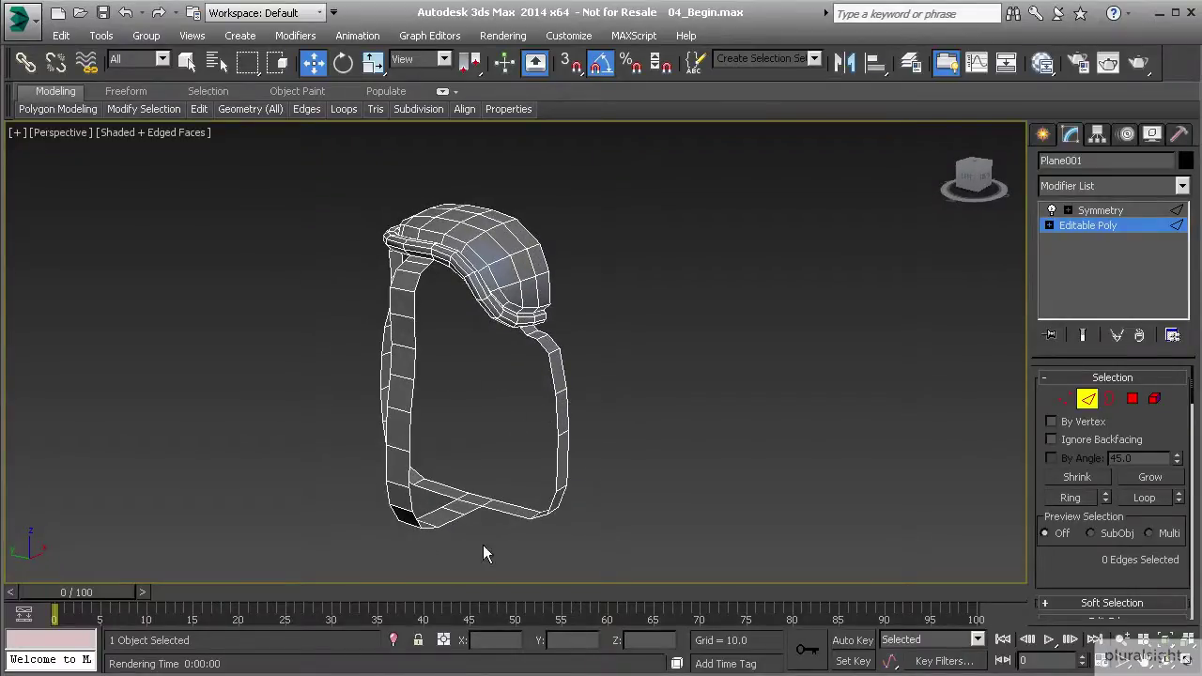
alt+middle_drag(520, 395, 552, 374)
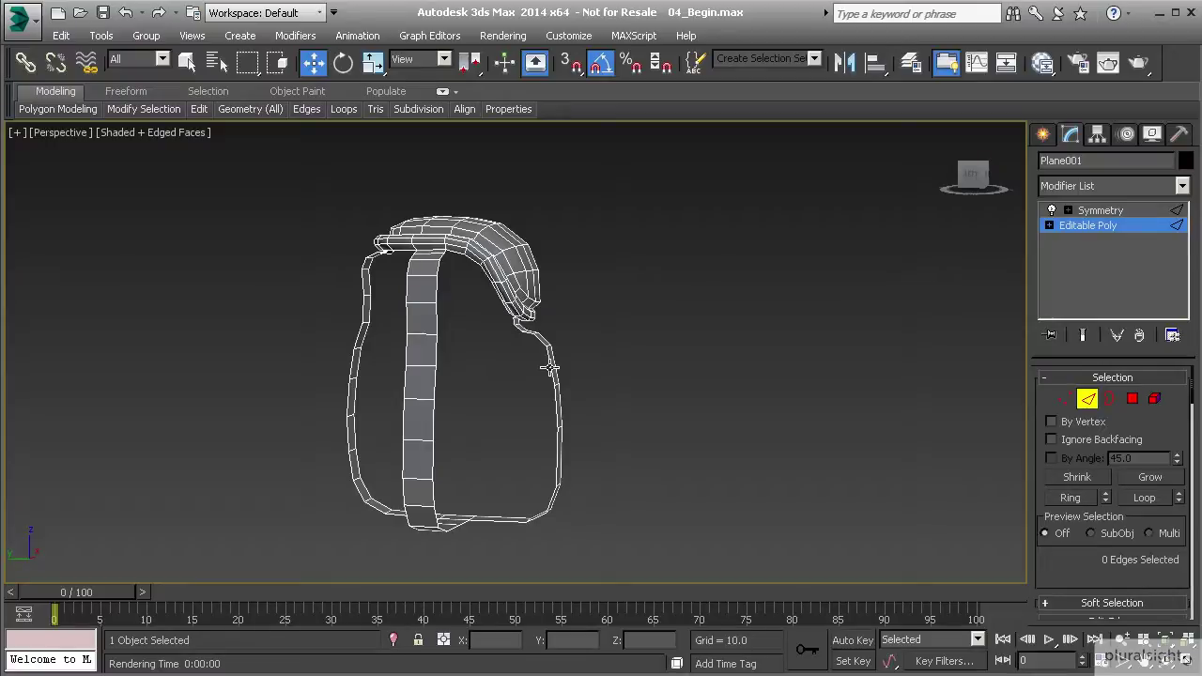
alt+middle_drag(549, 376, 528, 425)
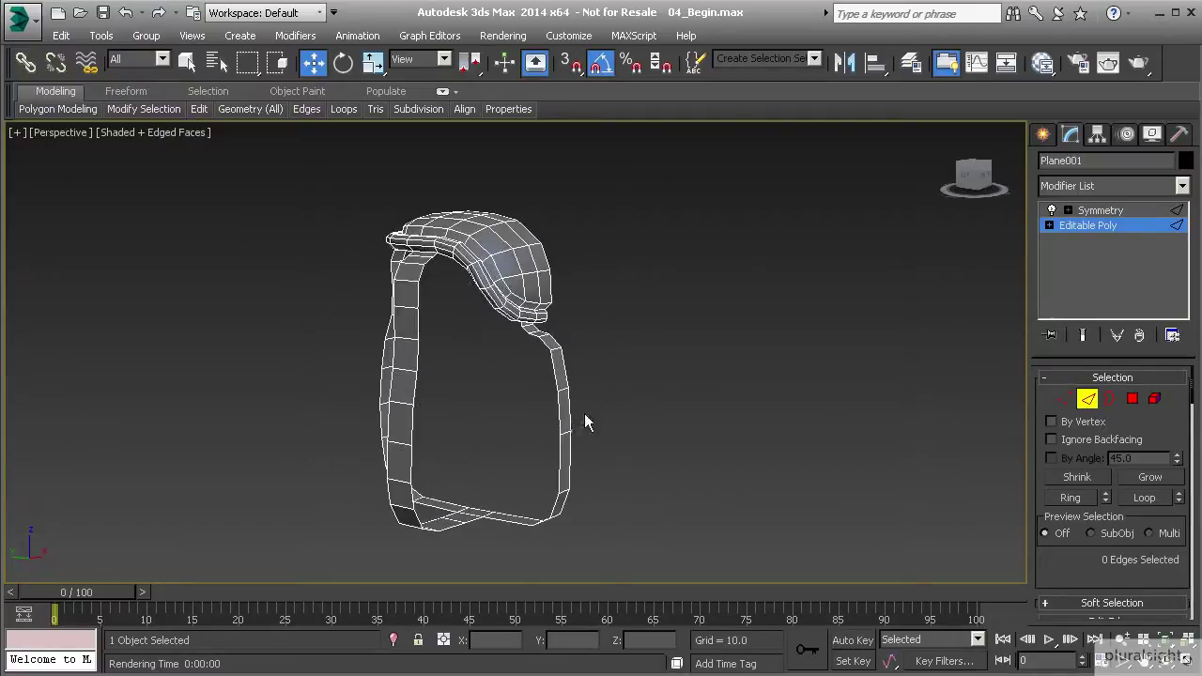
alt+middle_drag(420, 440, 484, 439)
alt+middle_drag(271, 390, 547, 453)
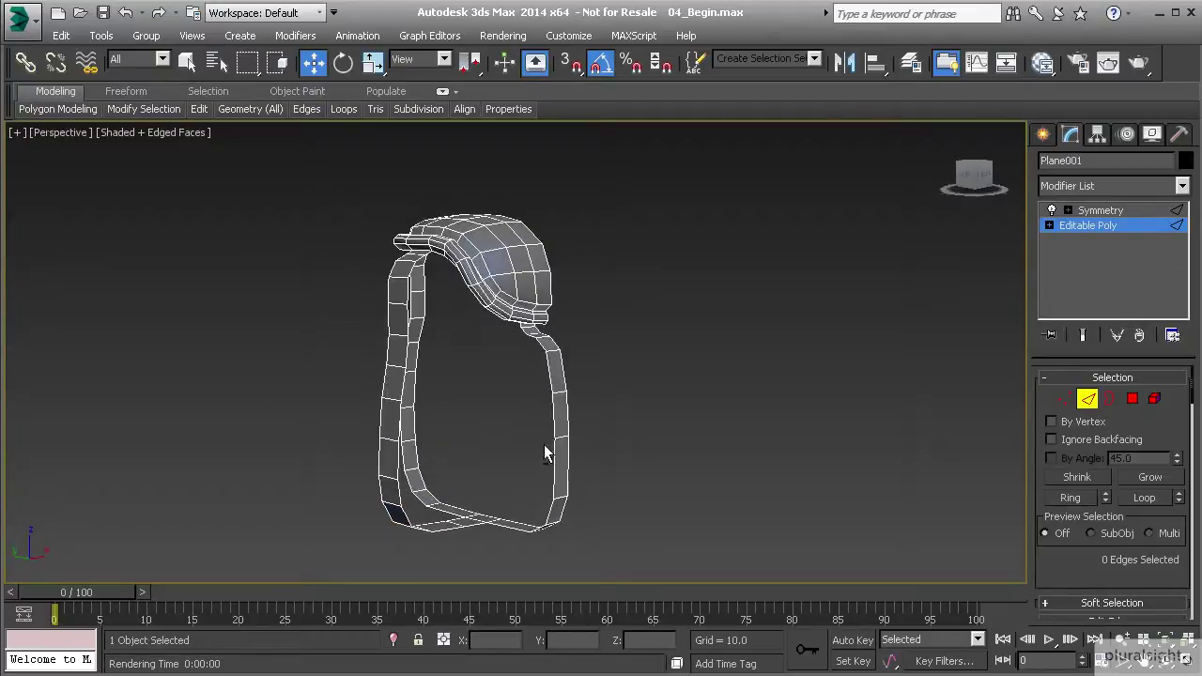
Bridge the facing inner edges of the side strip and the front strip at mid-height with 4 segments.
click(556, 425)
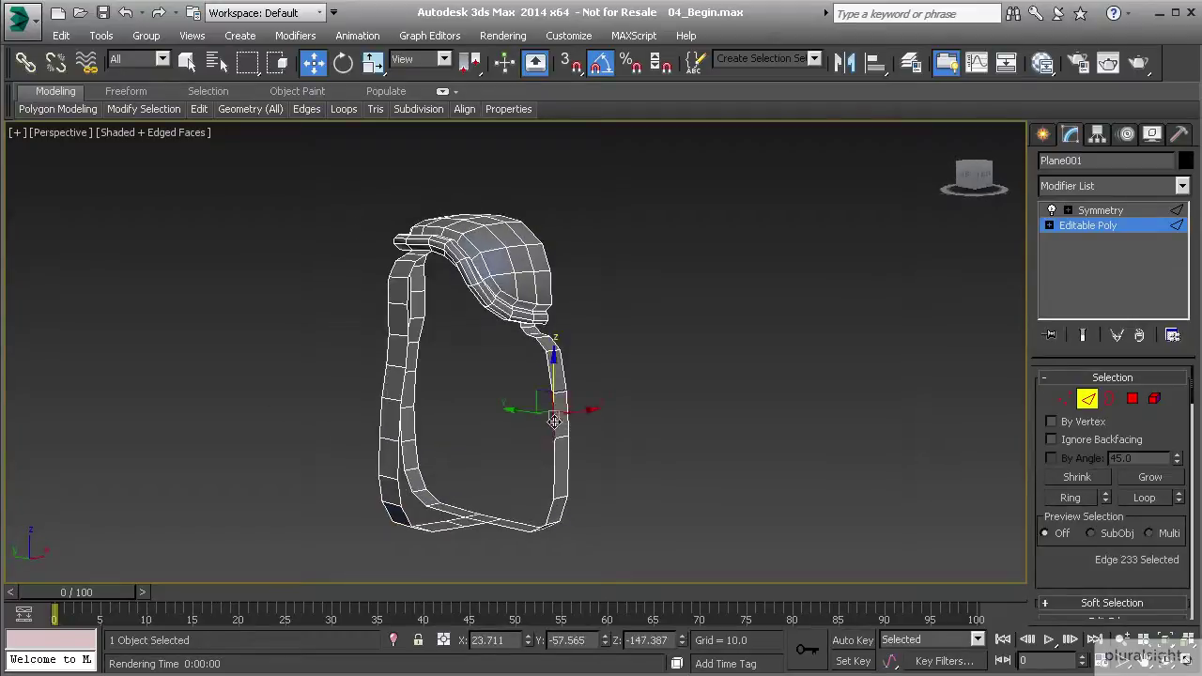
scroll(523, 427, up, 3)
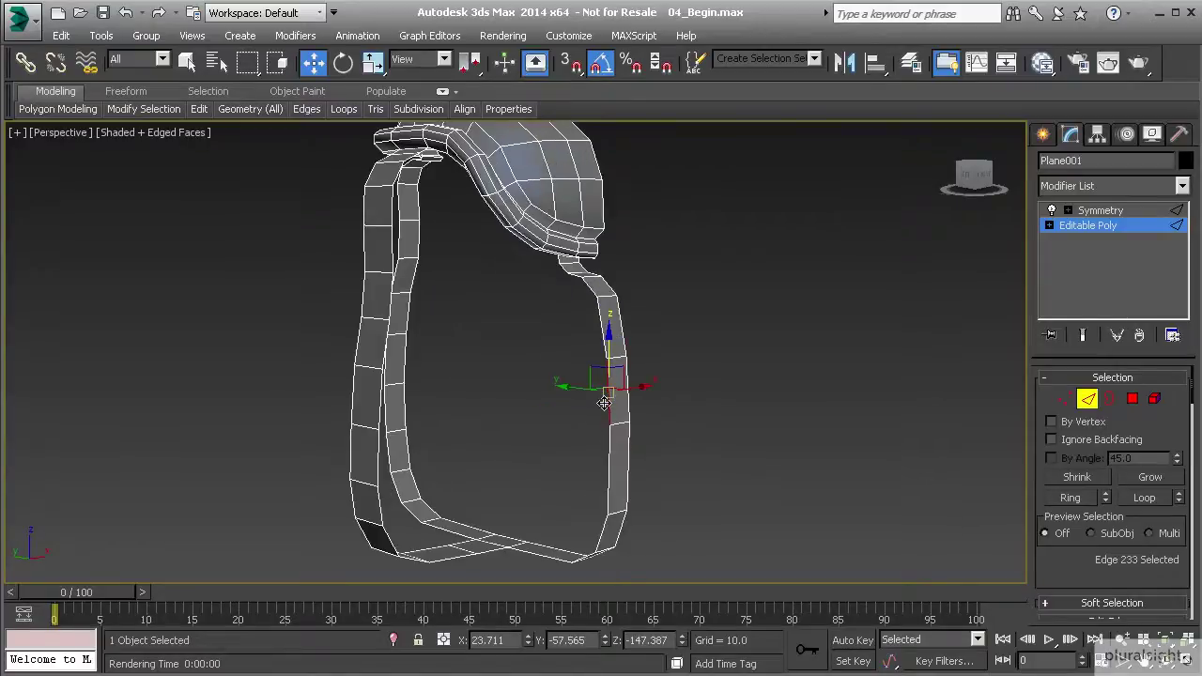
ctrl+click(379, 385)
mouse_move(379, 385)
alt+middle_down()
mouse_move(410, 389)
mouse_move(435, 348)
mouse_move(366, 374)
mouse_move(392, 398)
alt+middle_up()
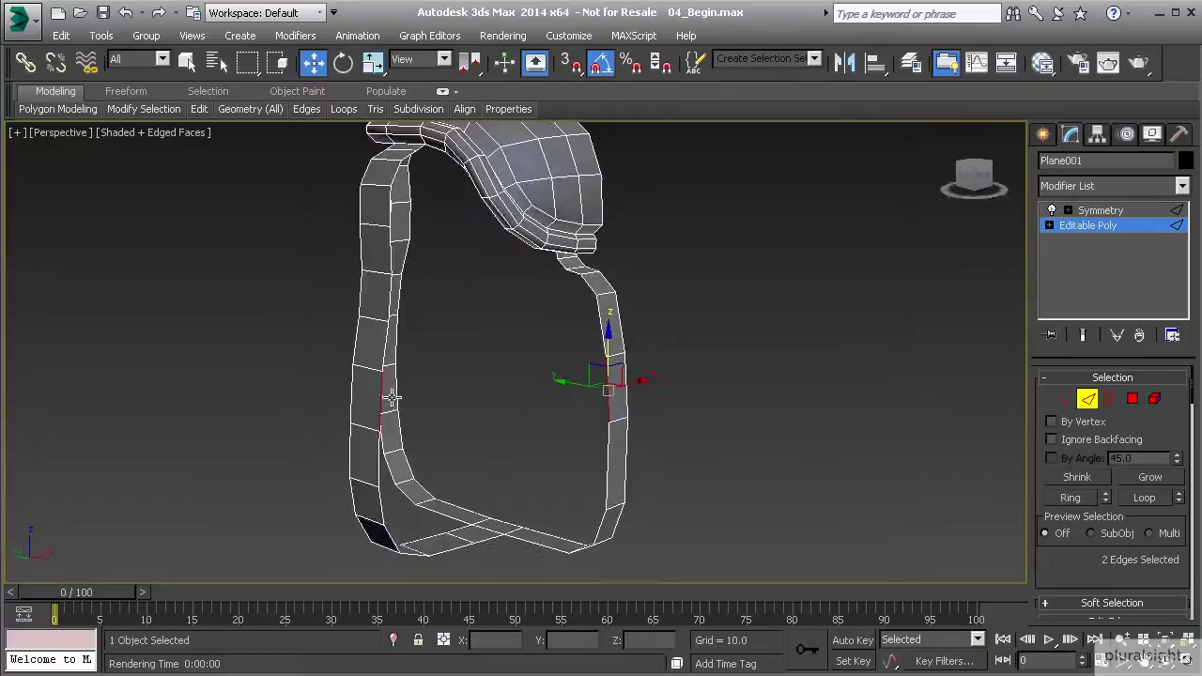
scroll(1120, 580, down, 3)
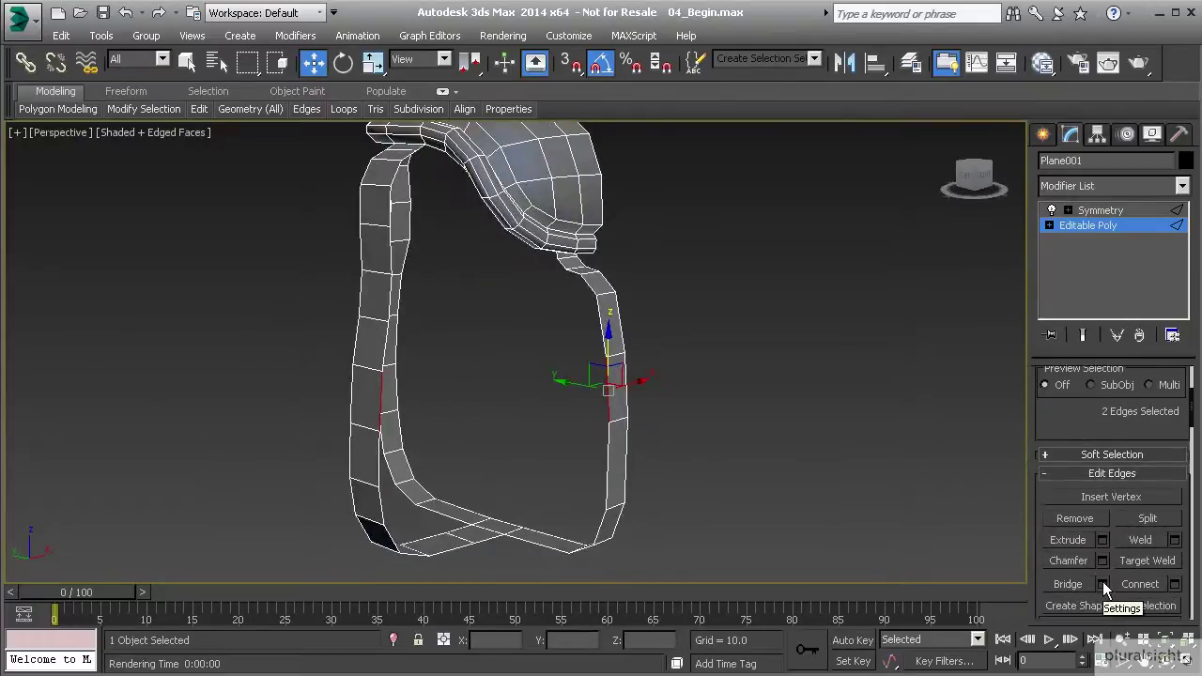
click(1103, 584)
middle_drag(475, 328, 400, 327)
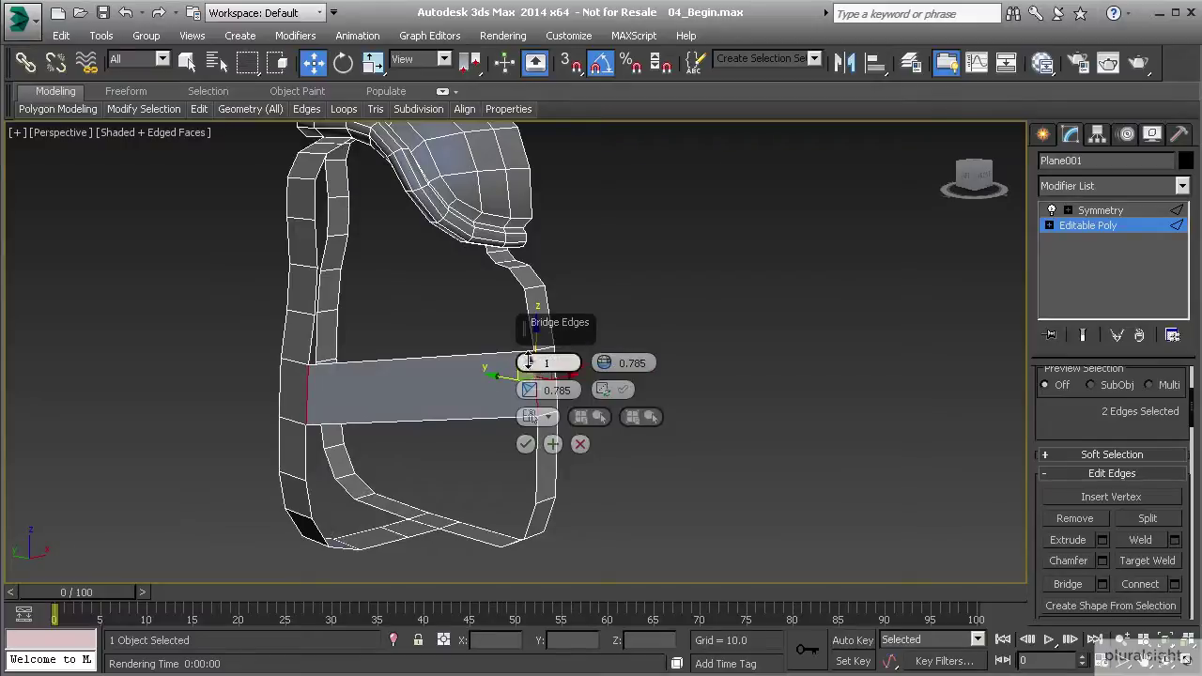
click(531, 364)
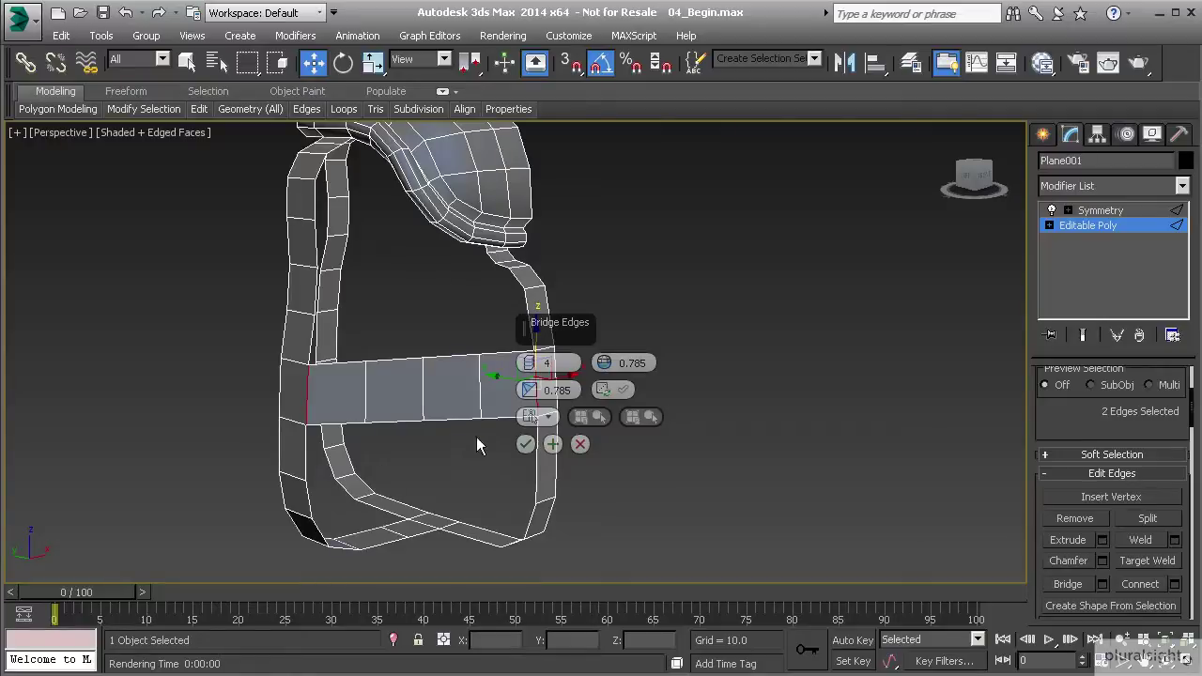
click(525, 445)
Select the middle cross edge of the new horizontal band and move it outward to round the band's curve.
alt+middle_drag(454, 405, 428, 410)
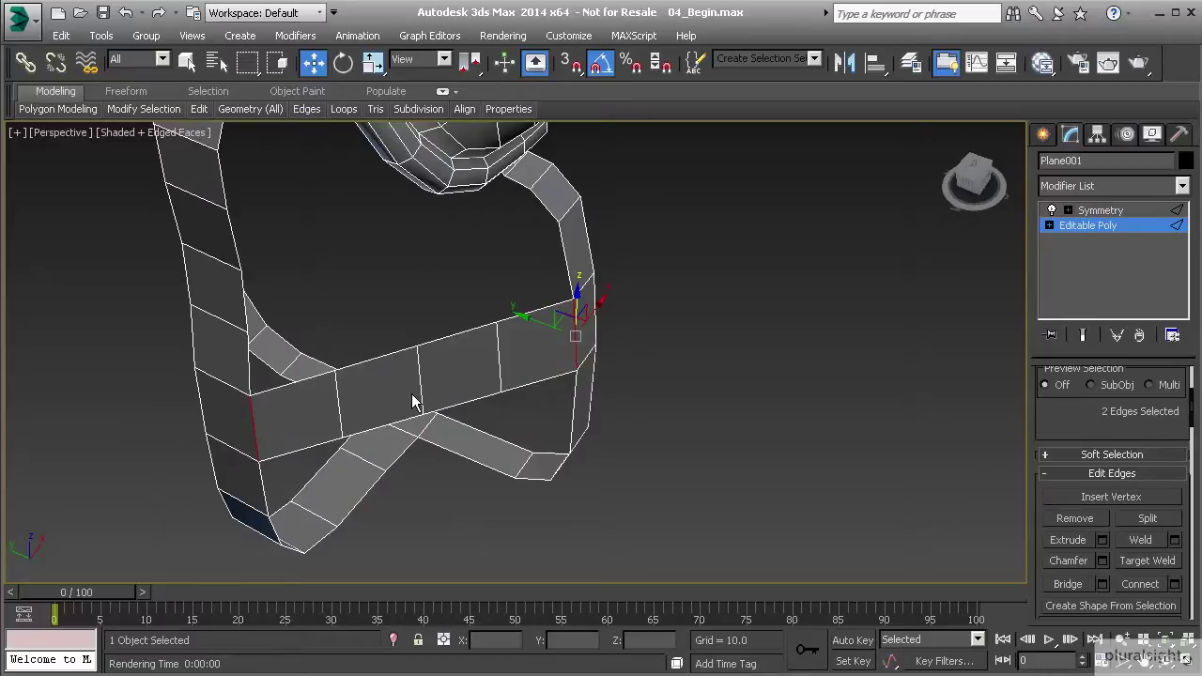
key(4)
click(414, 402)
ctrl+click(425, 382)
alt+middle_drag(405, 378, 458, 448)
key(2)
click(434, 419)
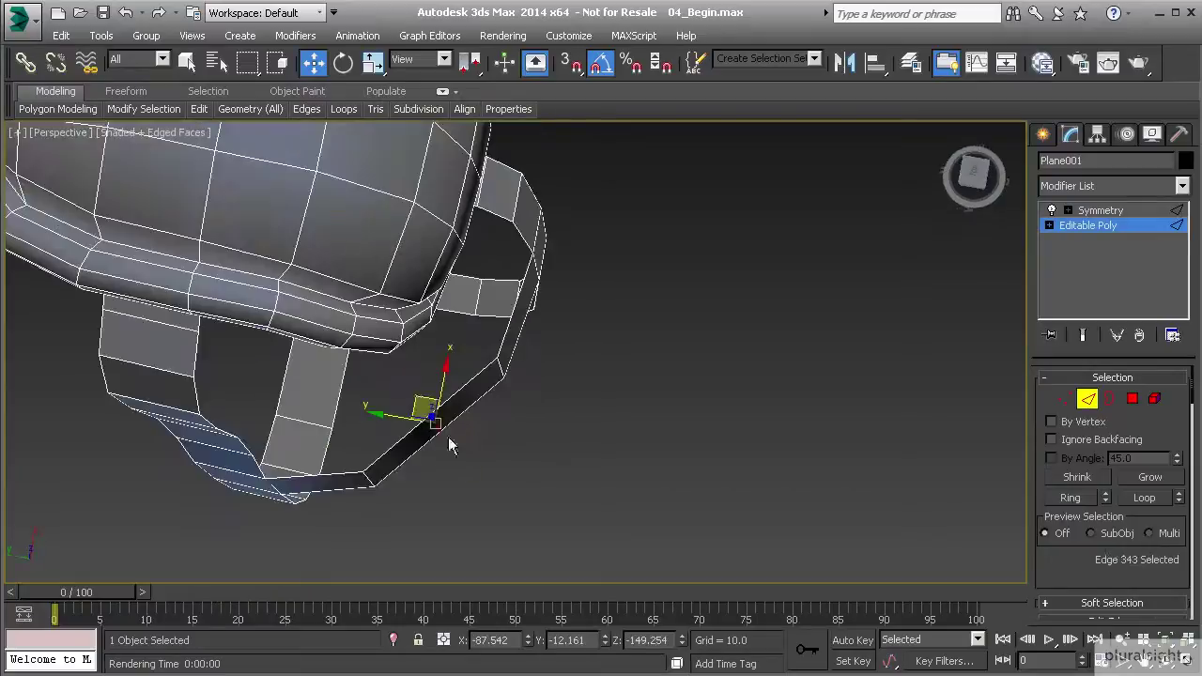
drag(413, 395, 519, 310)
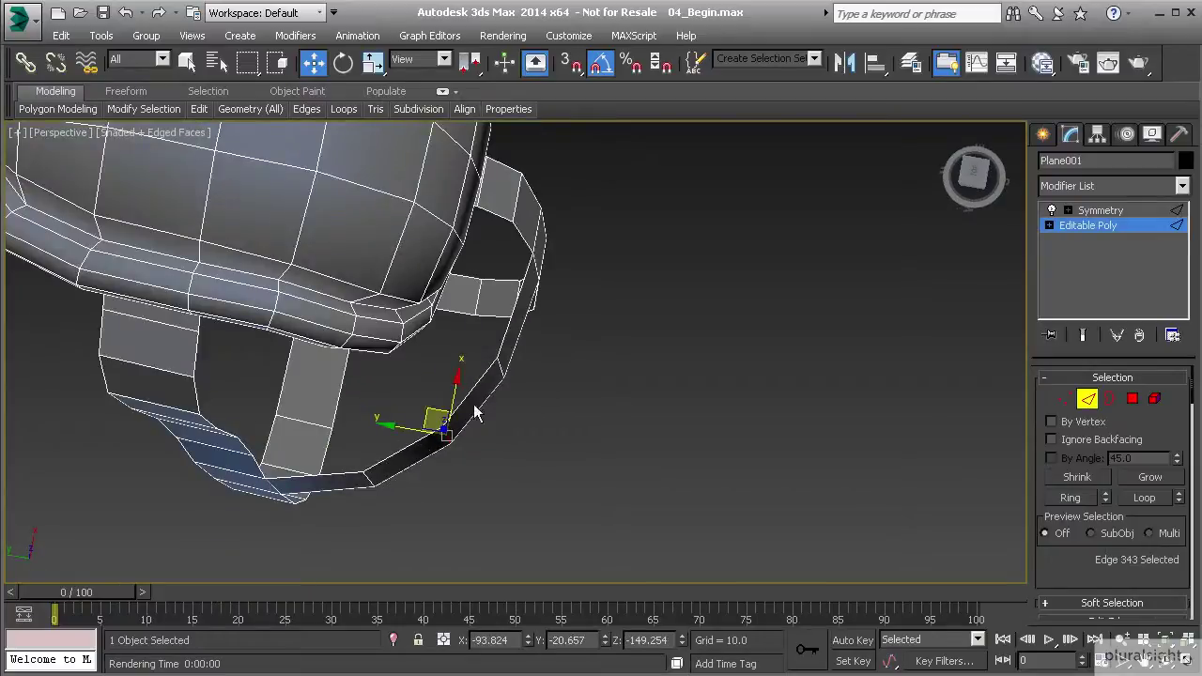
alt+middle_drag(307, 479, 606, 357)
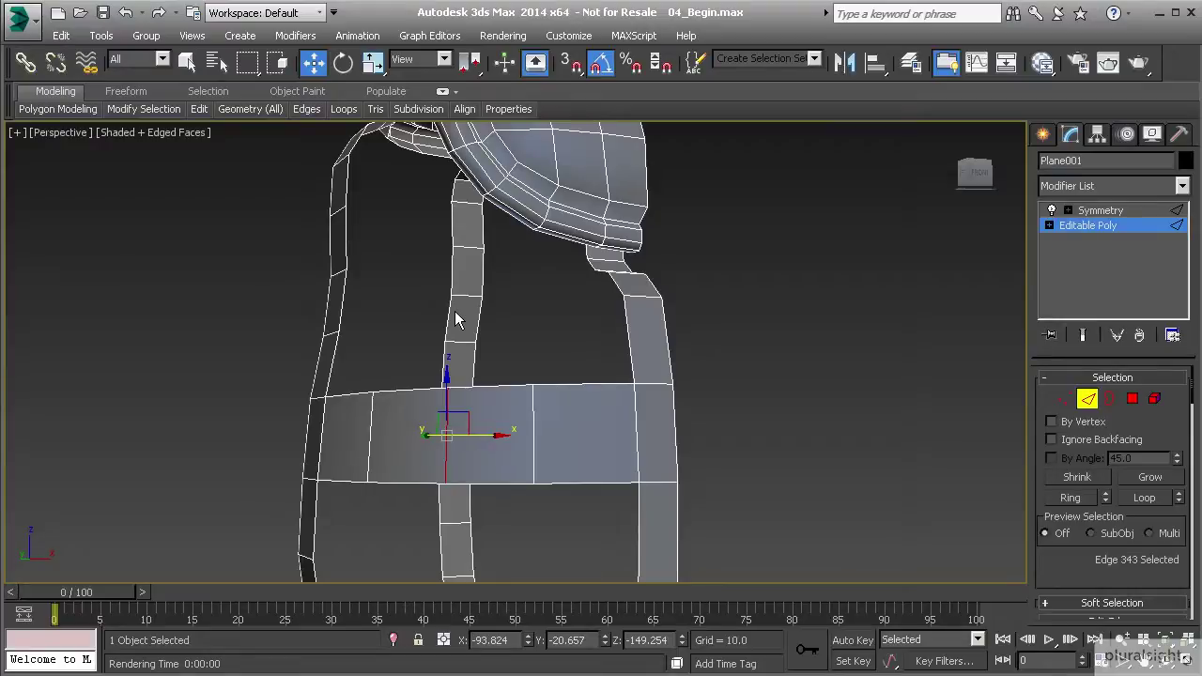
Extrude a strip segment sideways from the front strip's inner edge just below the rim and reposition its end edge.
alt+middle_drag(459, 297, 655, 416)
click(417, 163)
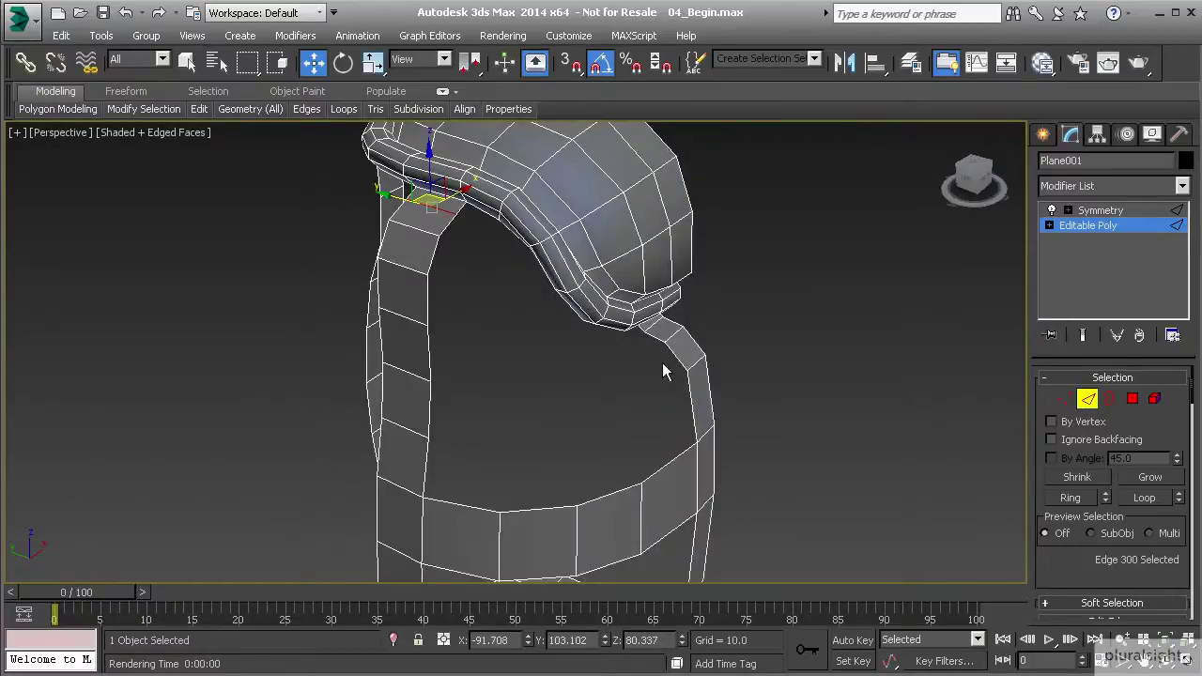
alt+middle_drag(678, 357, 615, 394)
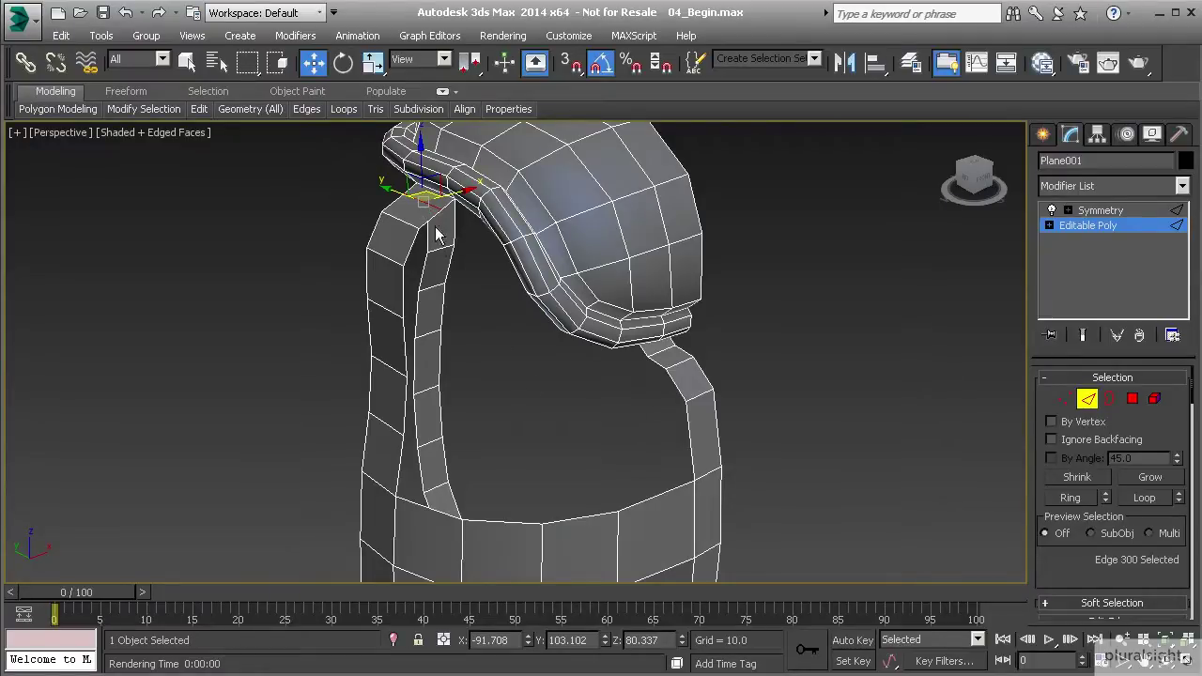
click(669, 395)
alt+middle_drag(669, 396, 690, 406)
shift+drag(709, 381, 582, 389)
alt+middle_drag(583, 389, 555, 397)
drag(599, 381, 581, 371)
alt+middle_drag(581, 371, 584, 285)
Shift the end vertex of the new segment slightly sideways to refine the shape of its end.
key(1)
click(562, 409)
drag(578, 407, 560, 407)
mouse_move(560, 407)
alt+middle_down()
mouse_move(562, 391)
mouse_move(560, 404)
alt+middle_up()
Extrude a second segment from the strip's open end and raise its end edge toward the rim.
key(2)
shift+drag(561, 368, 488, 332)
key(ctrl+z)
alt+middle_drag(595, 388, 509, 366)
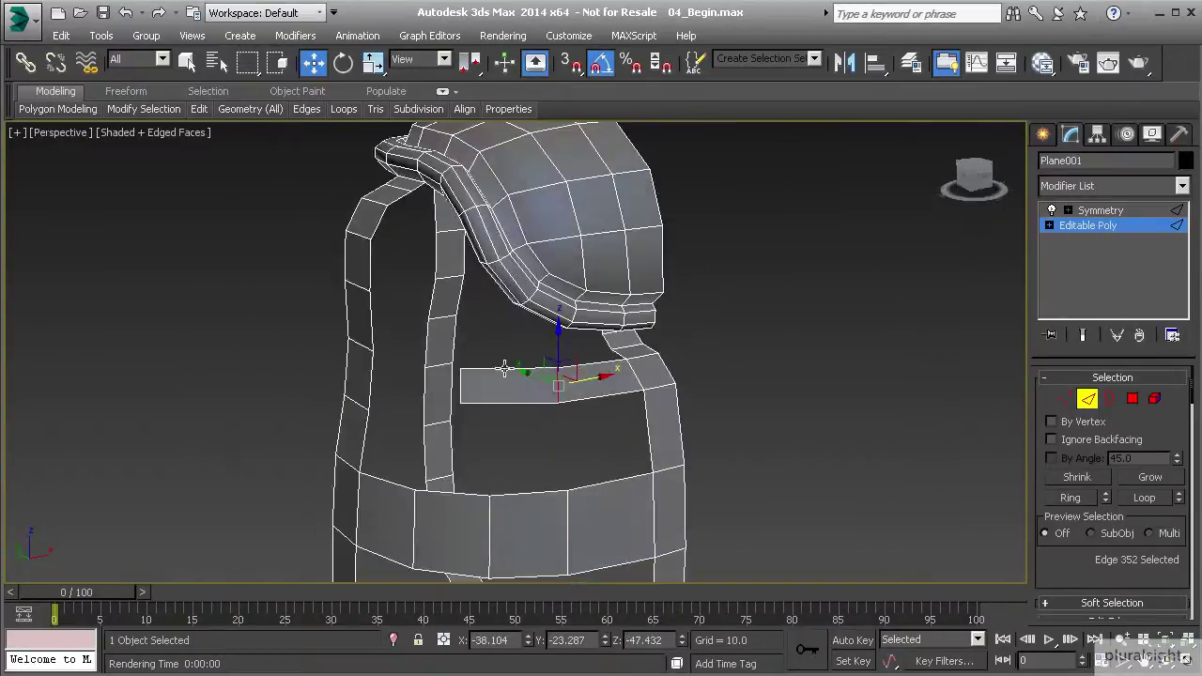
click(463, 392)
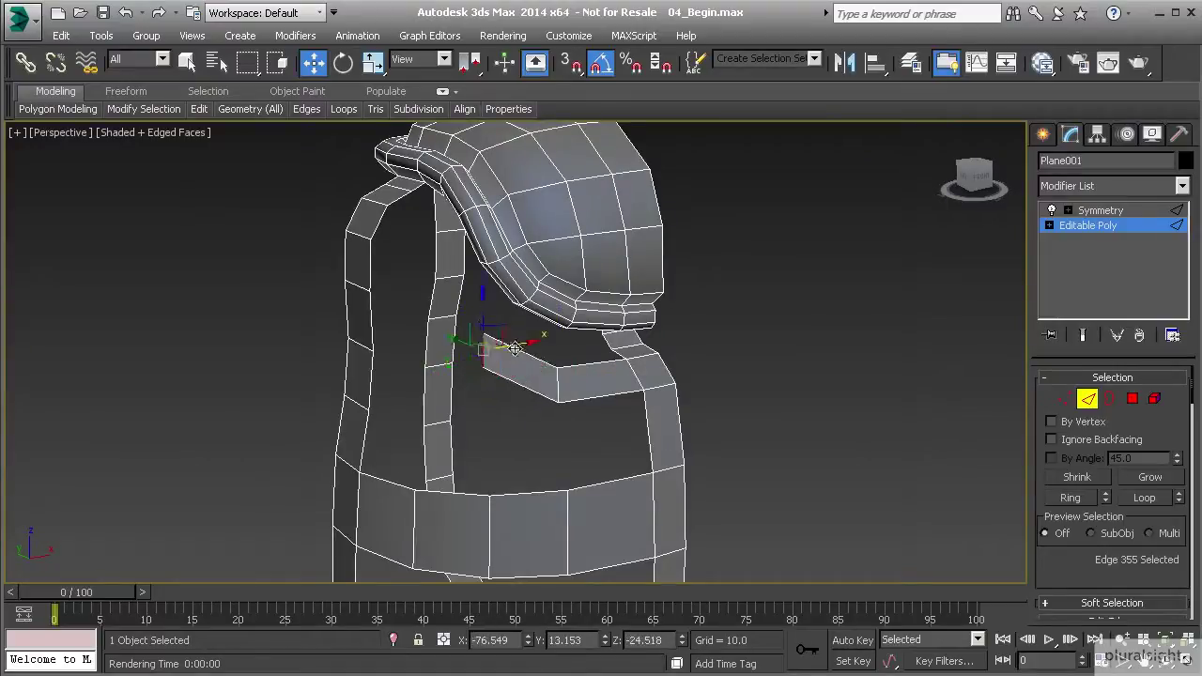
alt+middle_drag(514, 347, 498, 371)
Adjust the end and corner vertices of the second segment so that it follows the rim's curve.
key(1)
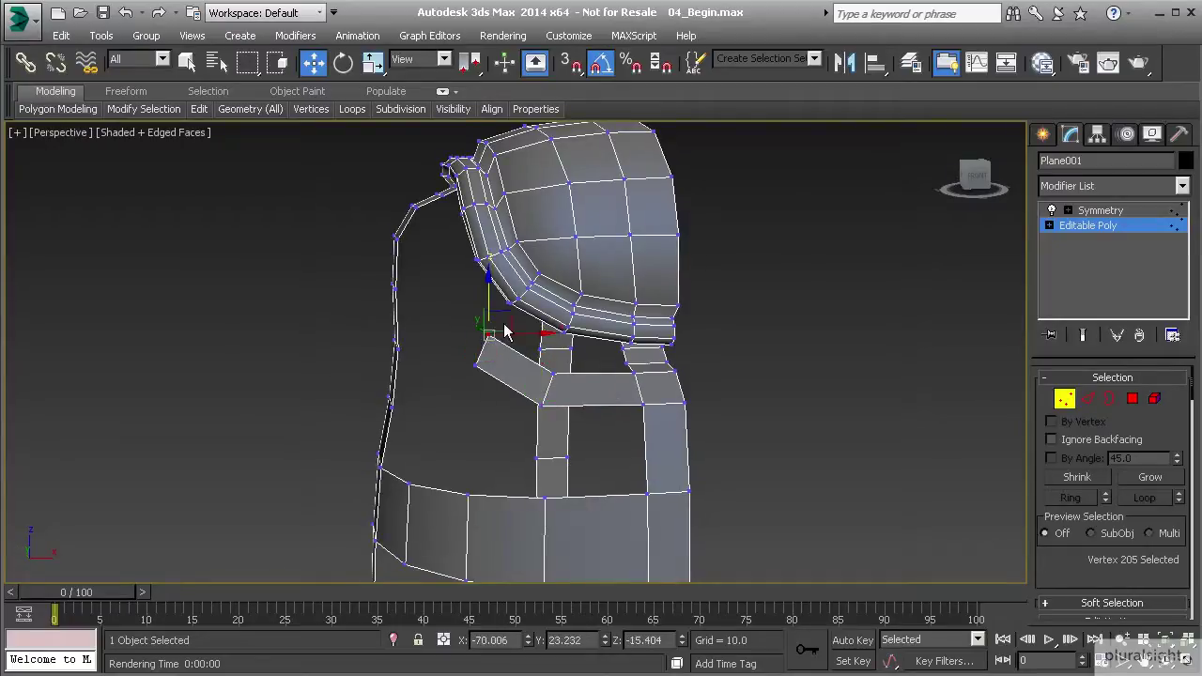
click(500, 345)
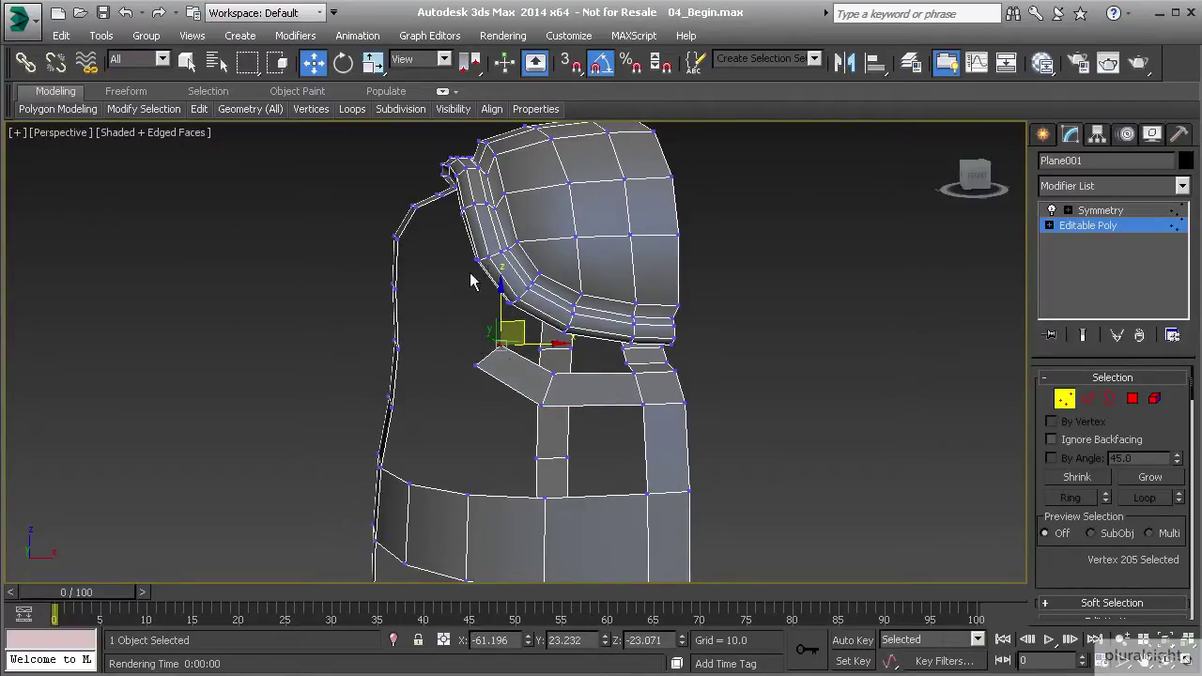
click(475, 365)
drag(488, 337, 519, 324)
click(500, 344)
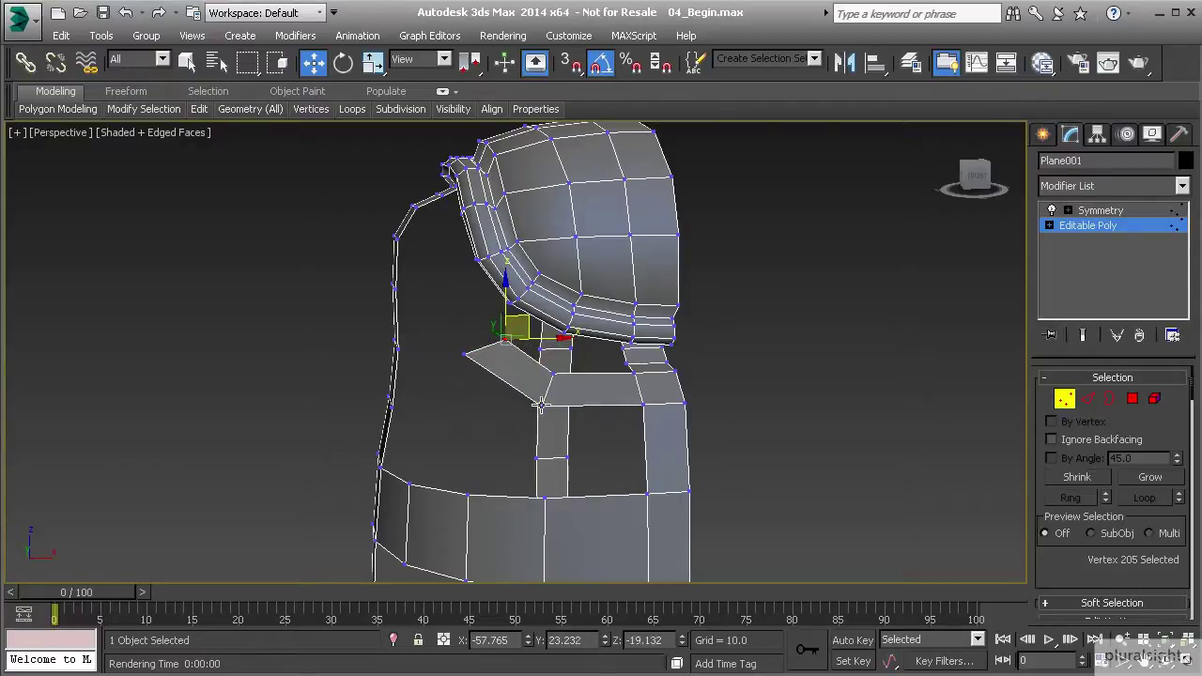
click(542, 404)
alt+middle_drag(541, 404, 488, 352)
drag(498, 339, 510, 339)
alt+middle_drag(512, 342, 551, 338)
Extrude a third segment upward from the strip's open end alongside the rim.
key(2)
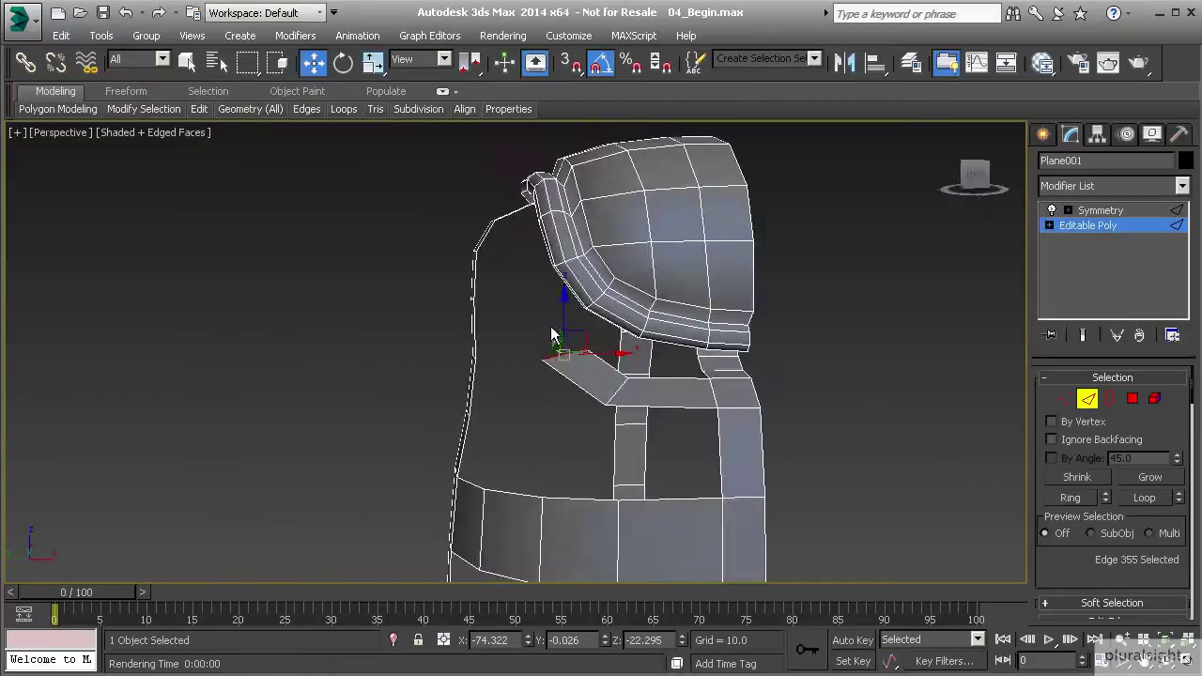
alt+middle_drag(568, 295, 491, 315)
drag(491, 315, 456, 306)
alt+middle_drag(457, 305, 538, 315)
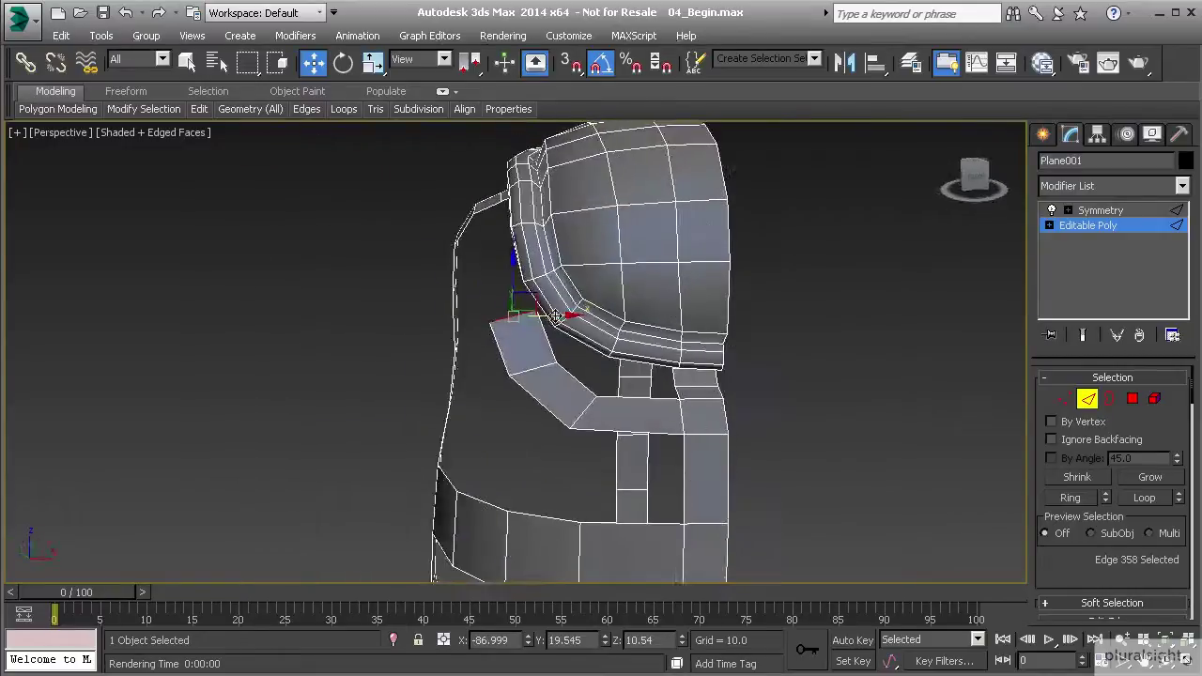
In the front view, reposition the strip's inner vertices from the lower corner to the open end to parallel the rim.
key(f)
scroll(502, 343, up, 3)
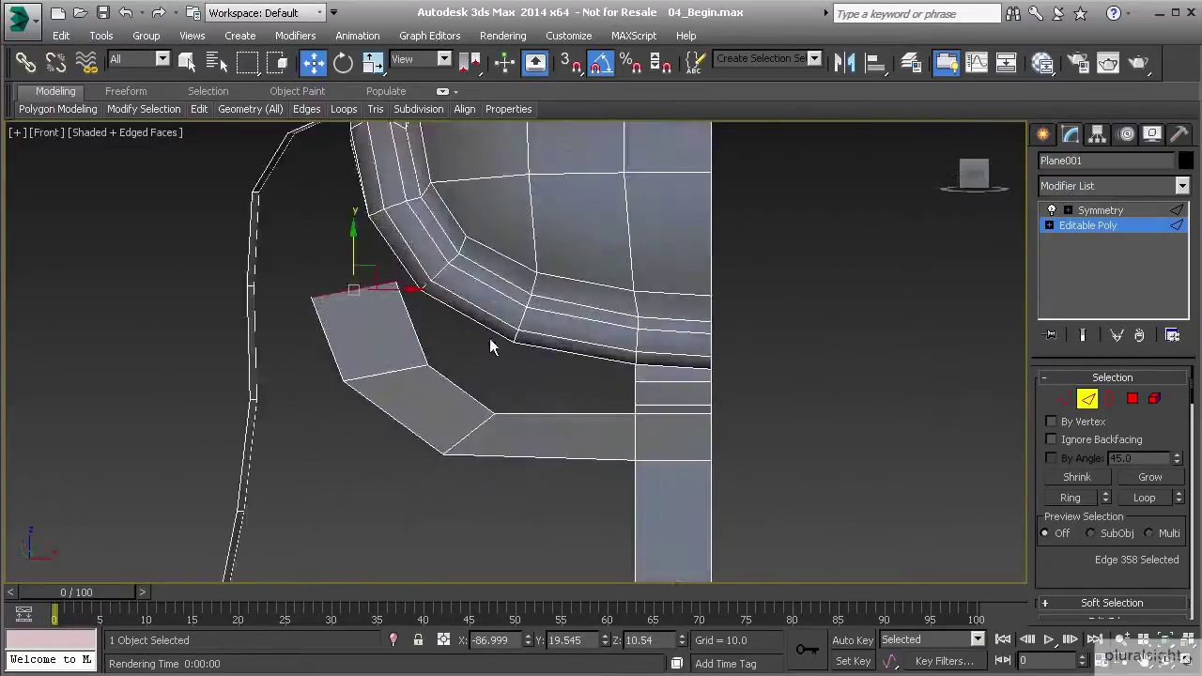
scroll(517, 395, down, 1)
key(1)
click(516, 425)
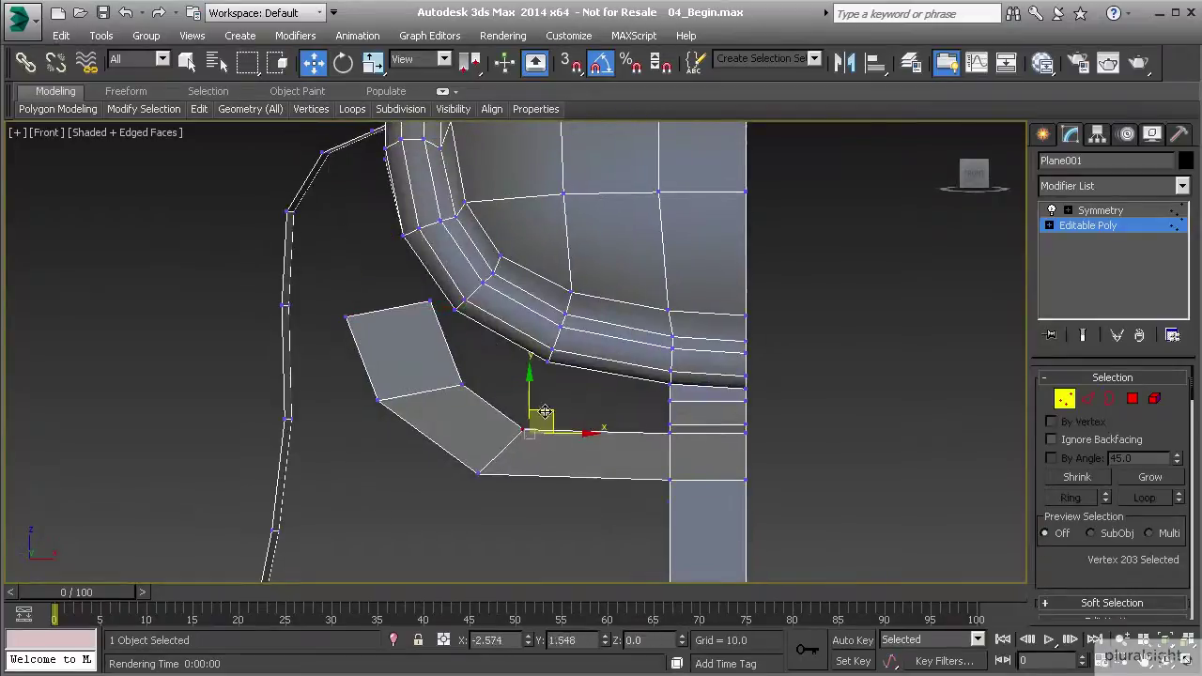
middle_drag(401, 356, 429, 370)
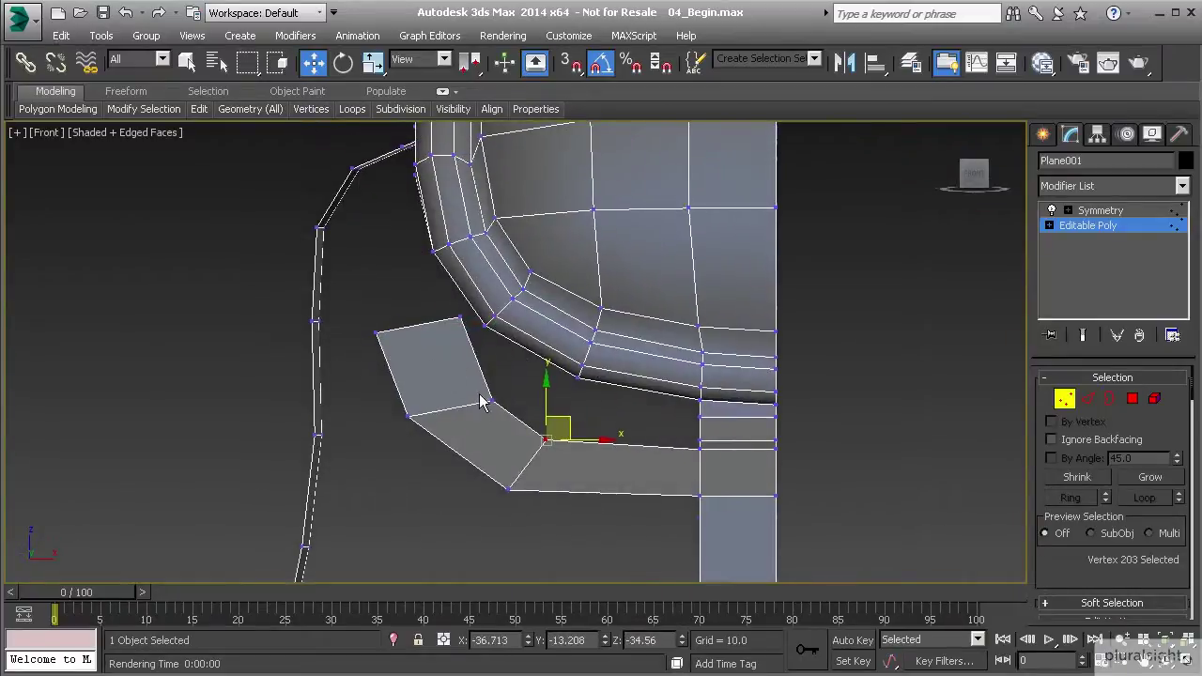
click(488, 400)
drag(488, 400, 473, 383)
middle_drag(454, 330, 467, 365)
click(474, 353)
drag(492, 328, 447, 349)
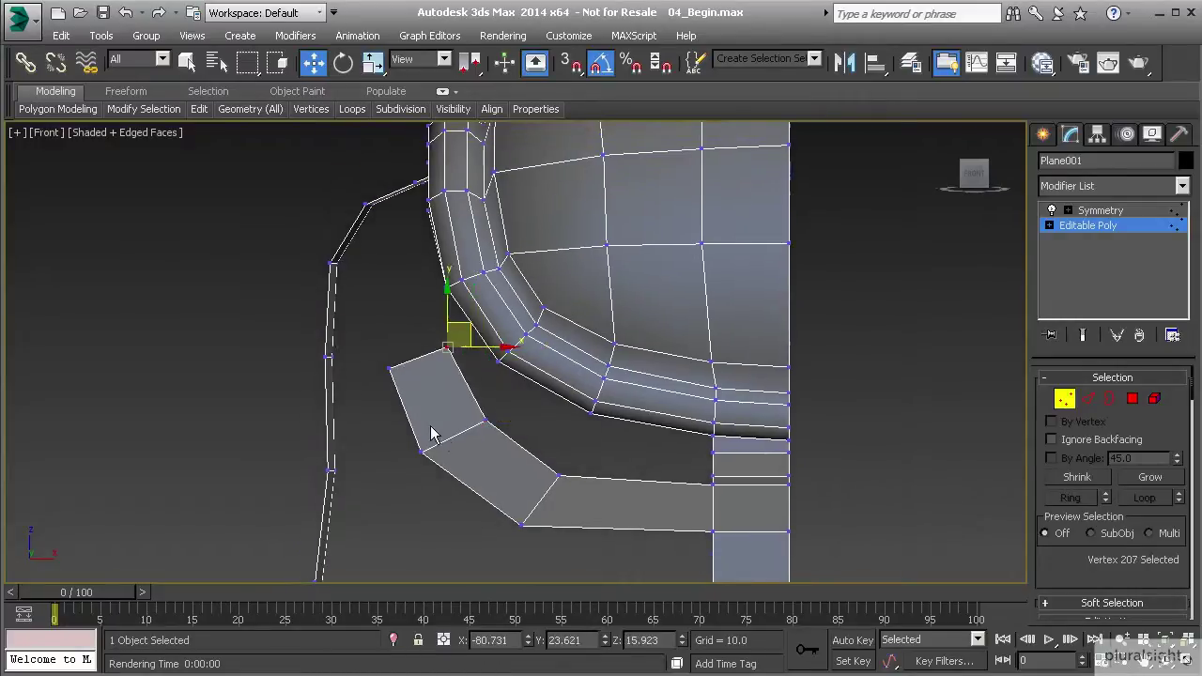
Move the middle and lower corner vertices of the rim-following strip to even out its width and bend.
drag(448, 484, 448, 484)
drag(440, 439, 450, 451)
drag(468, 406, 486, 389)
drag(533, 452, 569, 496)
drag(582, 454, 574, 450)
click(522, 524)
drag(541, 506, 553, 508)
drag(513, 464, 576, 539)
drag(565, 479, 580, 484)
Reposition the vertices at the strip's open upper end to continue its curve along the rim.
middle_drag(441, 392, 484, 435)
drag(470, 373, 490, 344)
drag(421, 364, 459, 446)
drag(449, 398, 433, 363)
middle_drag(454, 394, 492, 440)
Extrude a fourth segment upward from the open end, then shift its end edge back and down in the perspective view.
key(2)
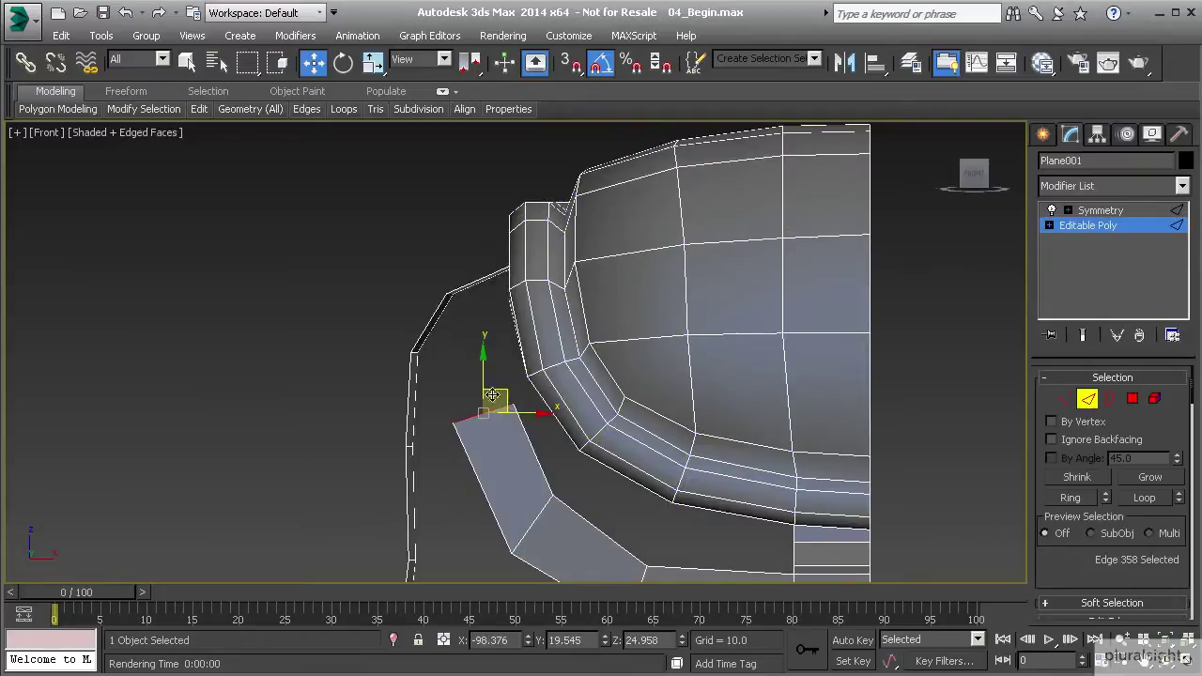
drag(497, 429, 474, 330)
key(p)
alt+middle_drag(470, 456, 584, 490)
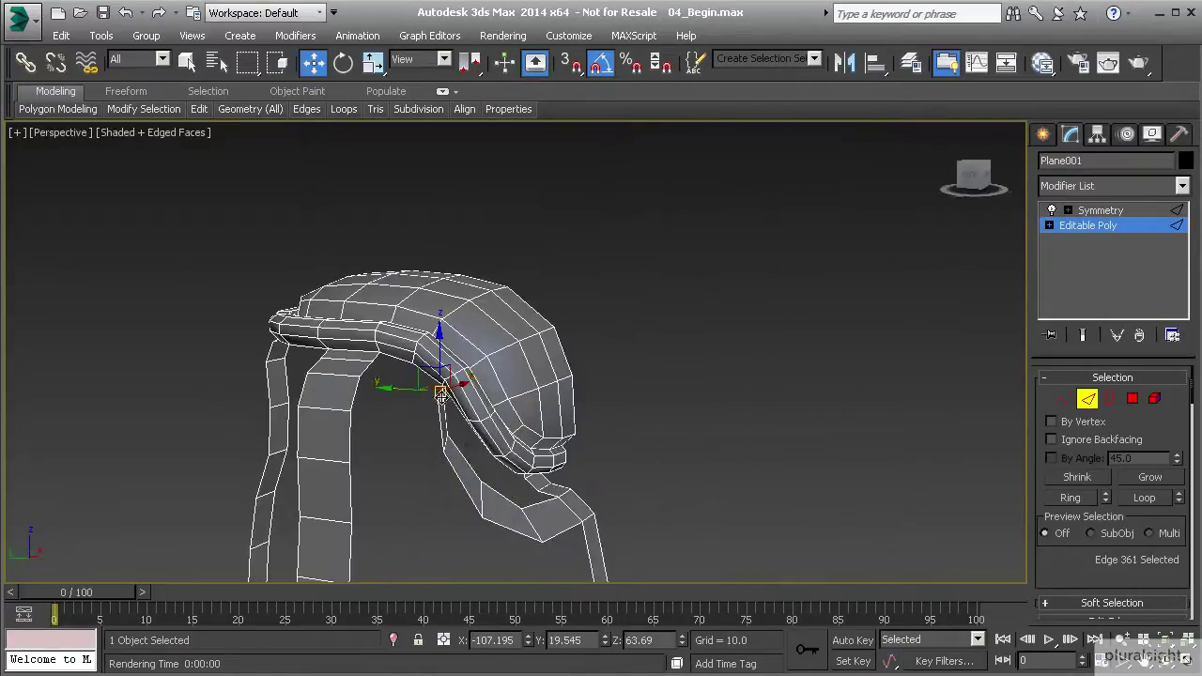
drag(399, 390, 378, 391)
scroll(398, 414, up, 3)
alt+middle_drag(420, 441, 411, 431)
drag(430, 371, 432, 386)
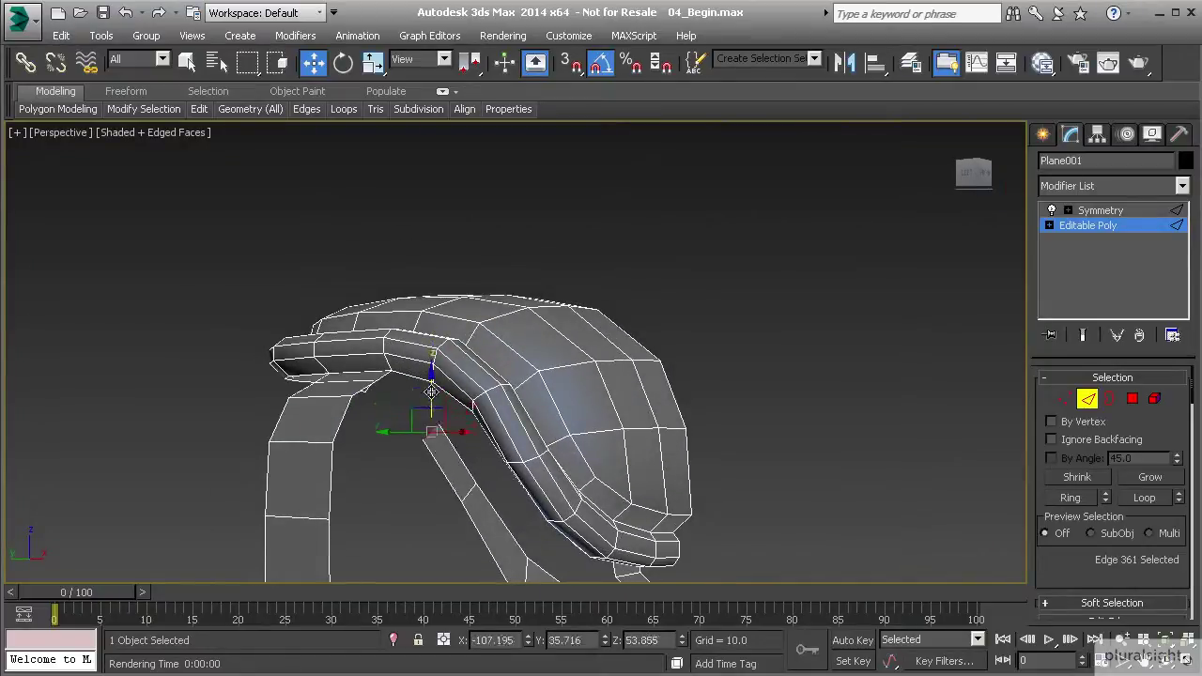
Adjust a vertex at the fourth segment's end to align it with the top of the side strip.
key(1)
drag(423, 443, 424, 409)
key(2)
alt+middle_drag(424, 409, 432, 475)
alt+middle_drag(432, 432, 335, 420)
alt+middle_drag(488, 418, 520, 410)
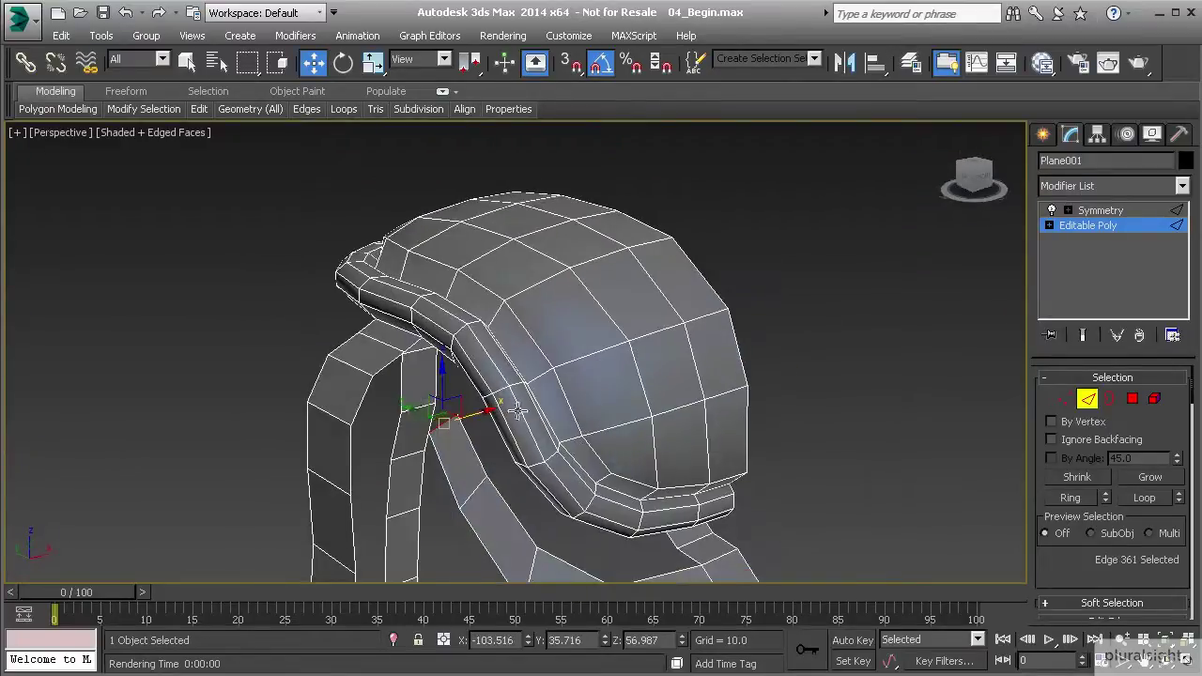
Bridge the strip's open end to the side strip's upper inner edge with 1 segment.
ctrl+click(387, 366)
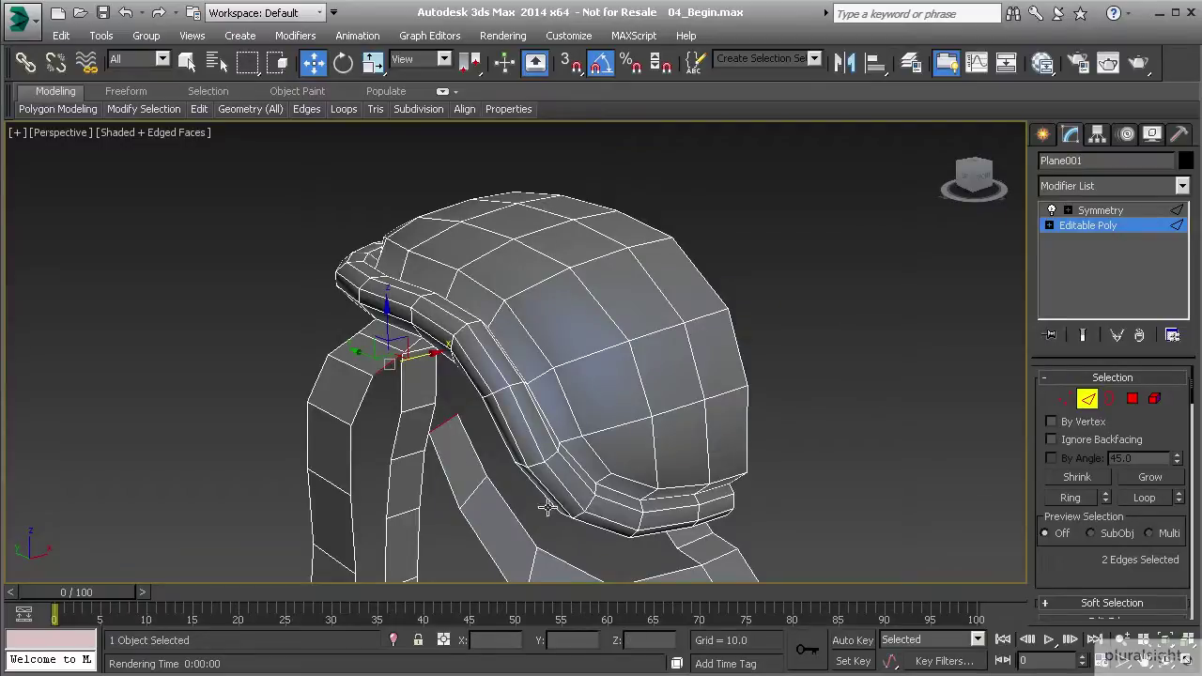
scroll(1068, 567, down, 5)
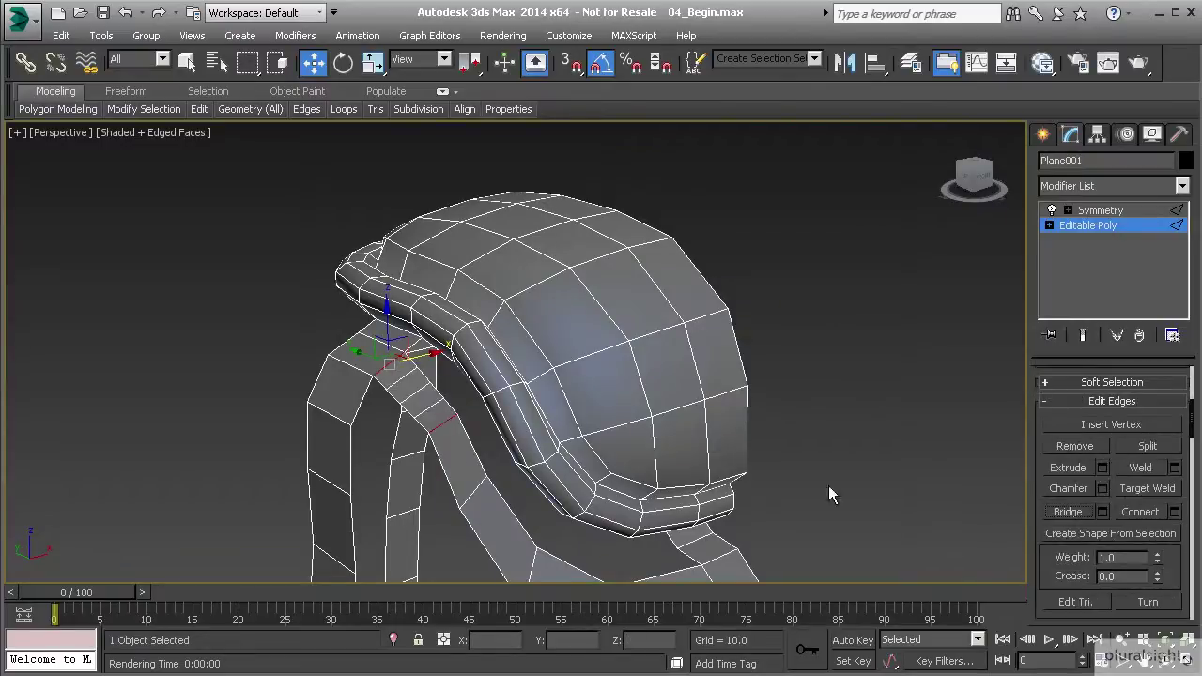
key(ctrl+z)
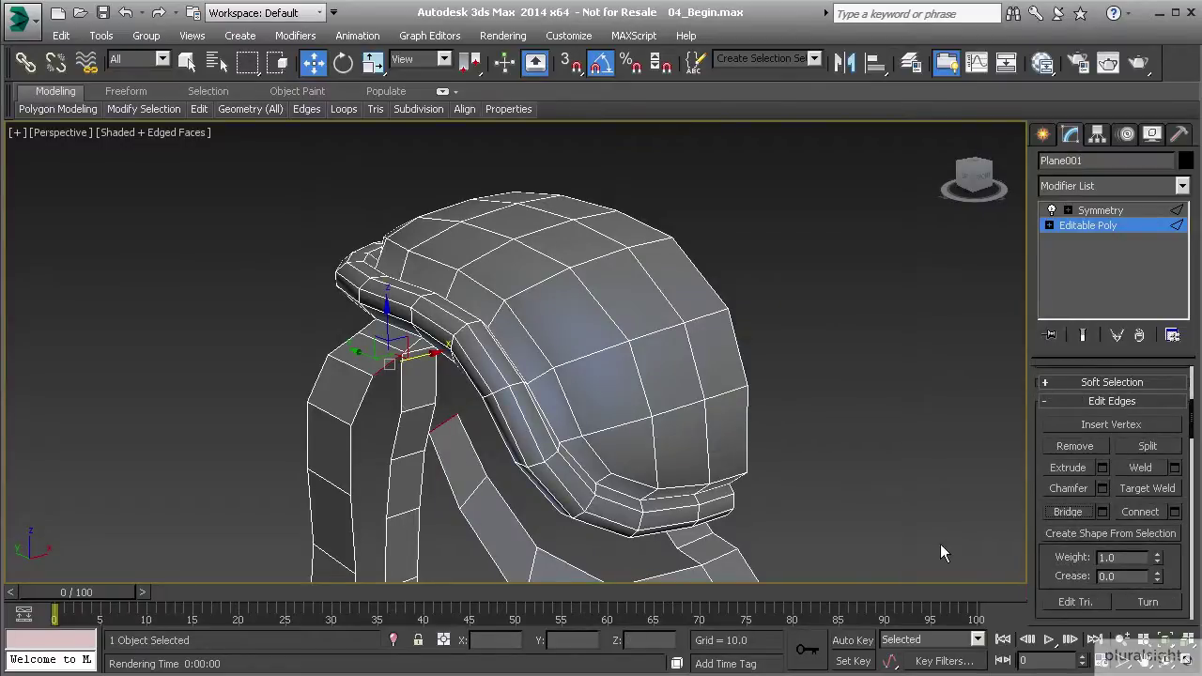
click(1103, 512)
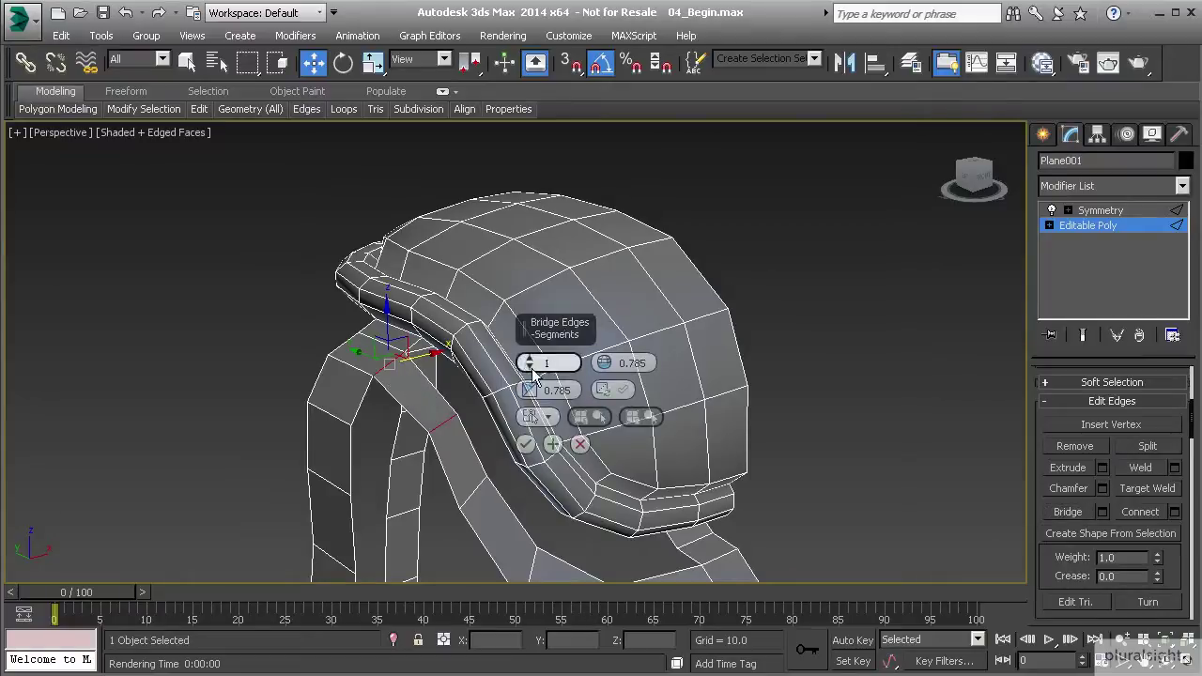
click(525, 444)
Connect the two long edges of the bridged polygon with a cross edge and raise that edge slightly.
alt+middle_drag(425, 442, 430, 408)
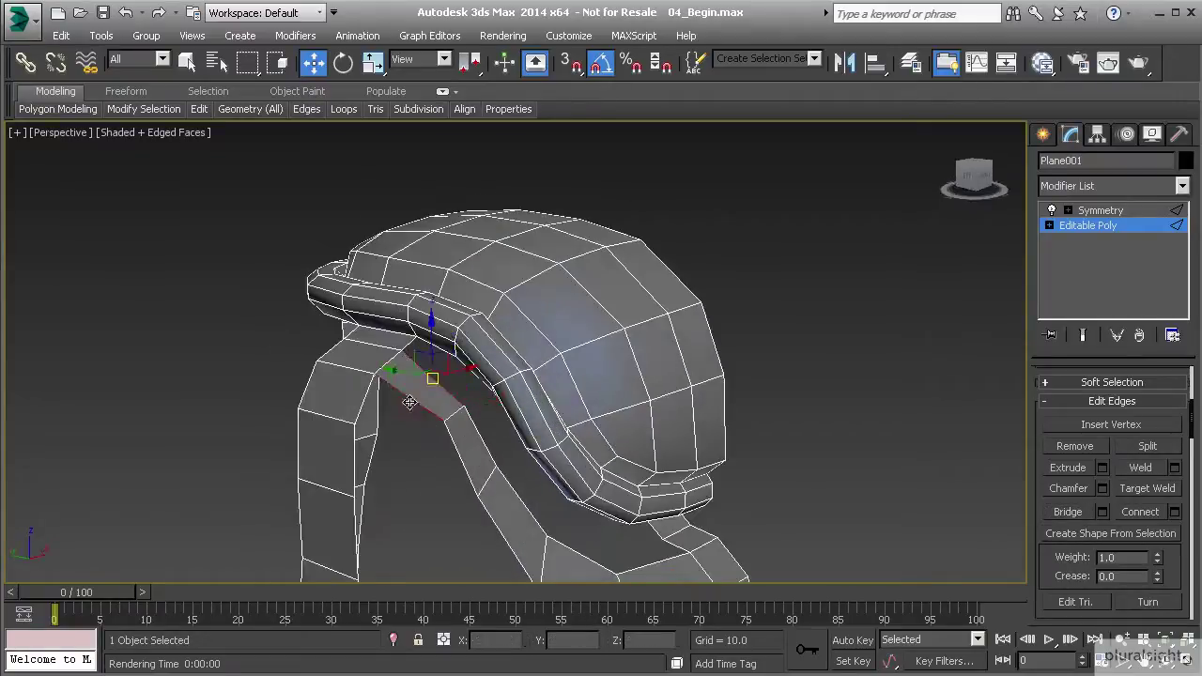
scroll(410, 402, up, 4)
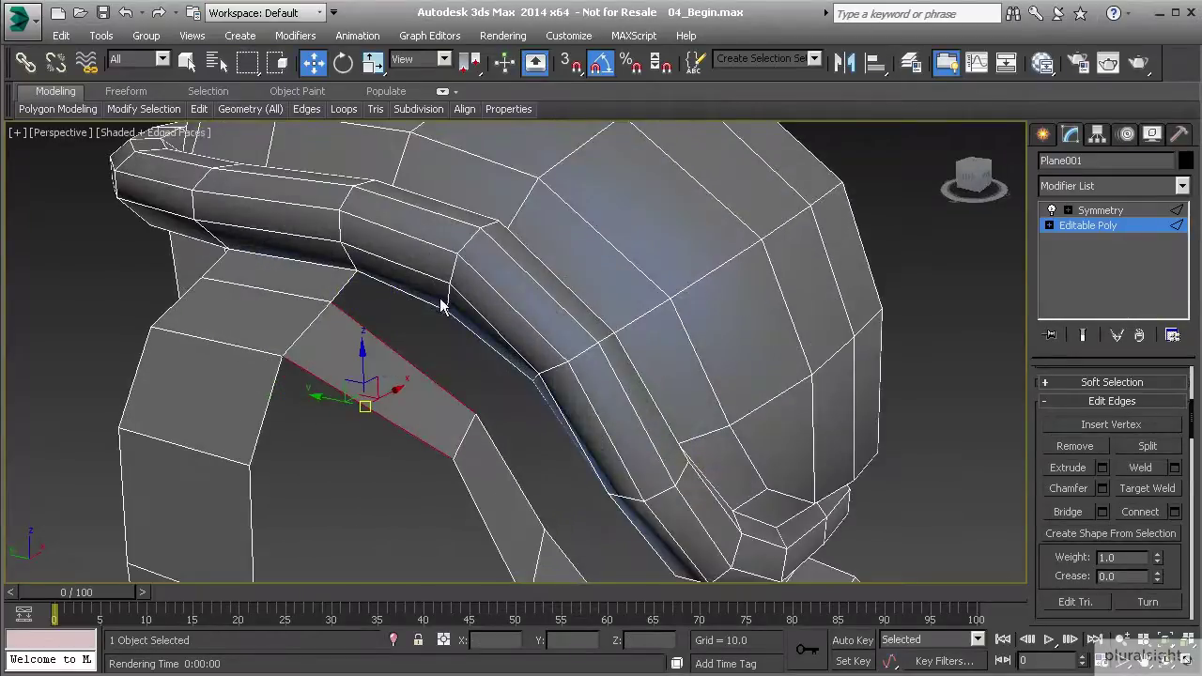
click(406, 355)
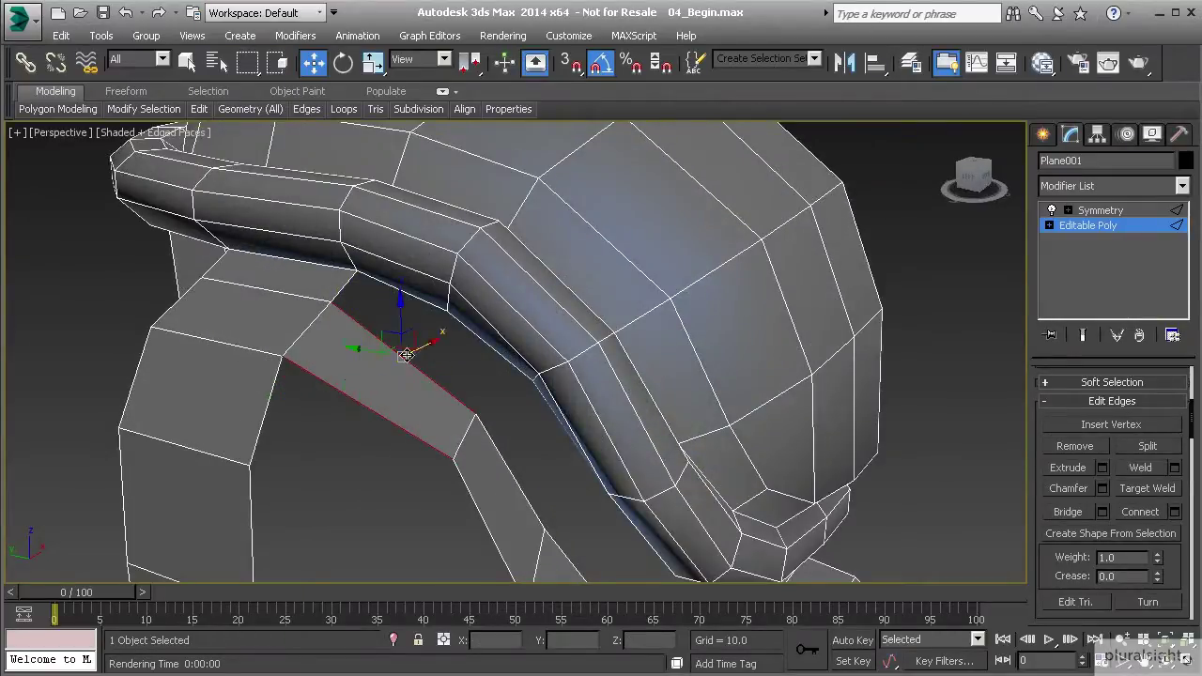
click(1148, 516)
drag(378, 344, 380, 330)
alt+middle_drag(380, 331, 434, 459)
Shift the lower and upper vertices where the bridge meets the rim-following strip to smooth the transition.
key(1)
click(453, 435)
drag(416, 432, 408, 432)
click(435, 367)
drag(393, 369, 413, 370)
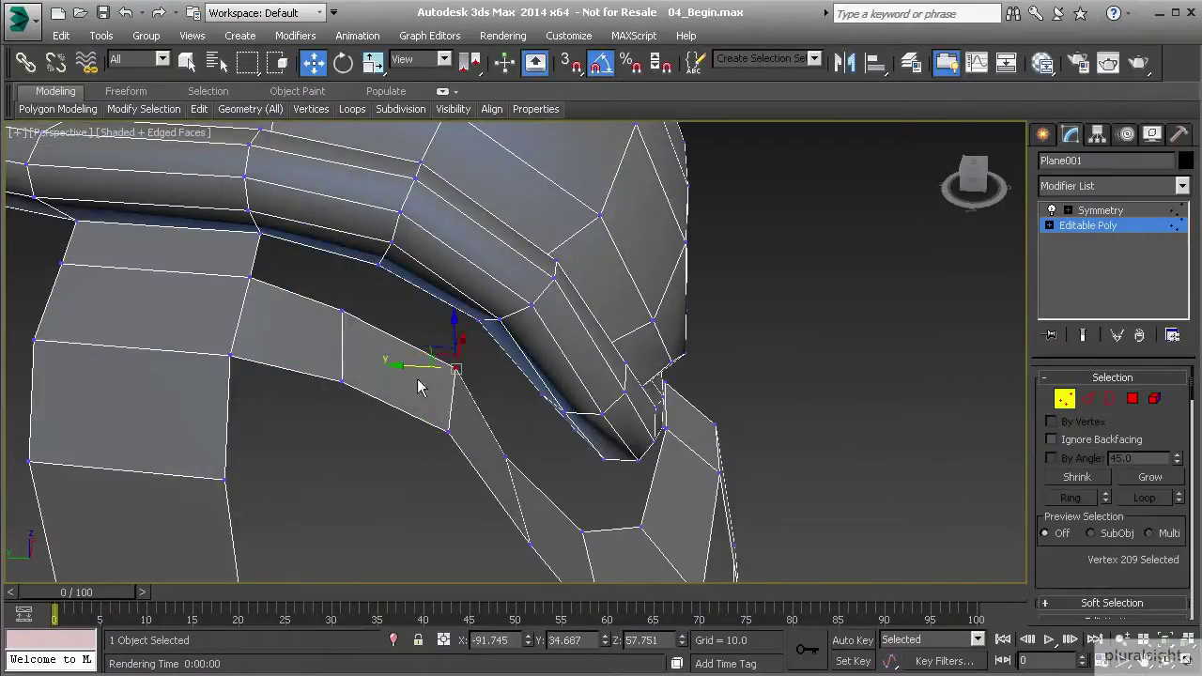
Reposition the vertices on the upper part of the rim-following strip to smooth its curve beneath the rim.
click(342, 311)
alt+middle_drag(342, 313, 377, 403)
drag(294, 319, 316, 315)
alt+middle_drag(385, 397, 368, 327)
click(377, 313)
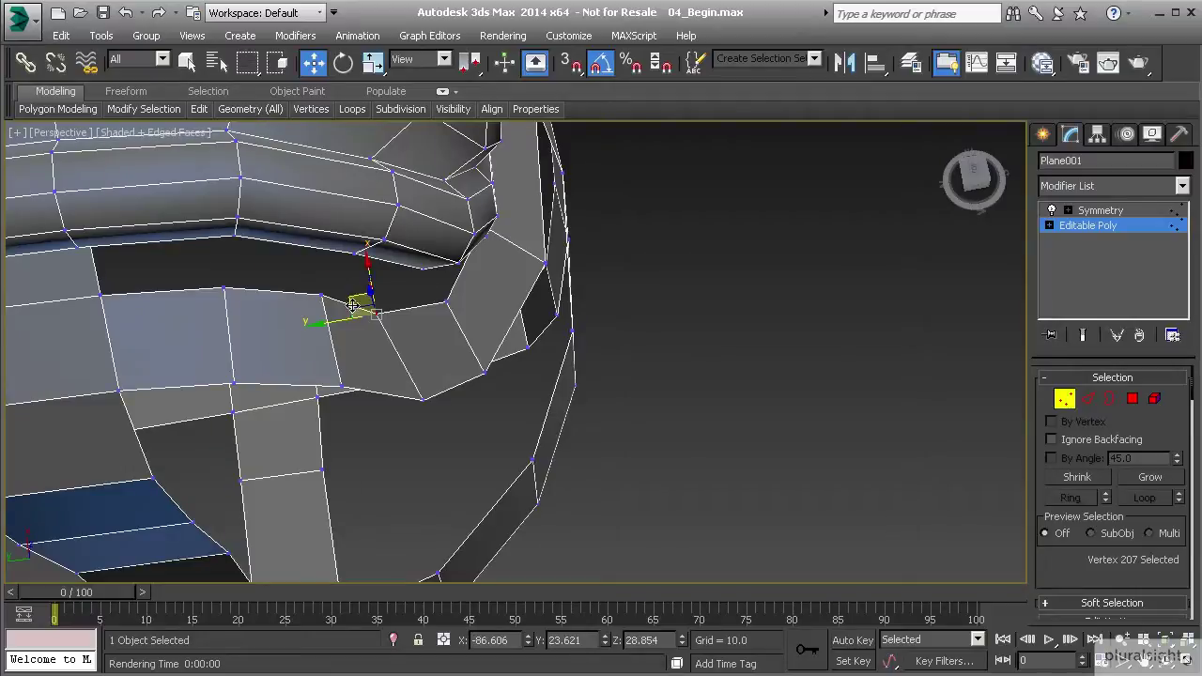
drag(341, 326, 367, 321)
Nudge the vertices where the rim-following strip descends toward the front to even out its lower bend.
alt+middle_drag(367, 321, 613, 528)
click(470, 429)
alt+middle_drag(487, 402, 496, 424)
drag(521, 434, 527, 436)
alt+middle_drag(500, 455, 473, 547)
click(437, 510)
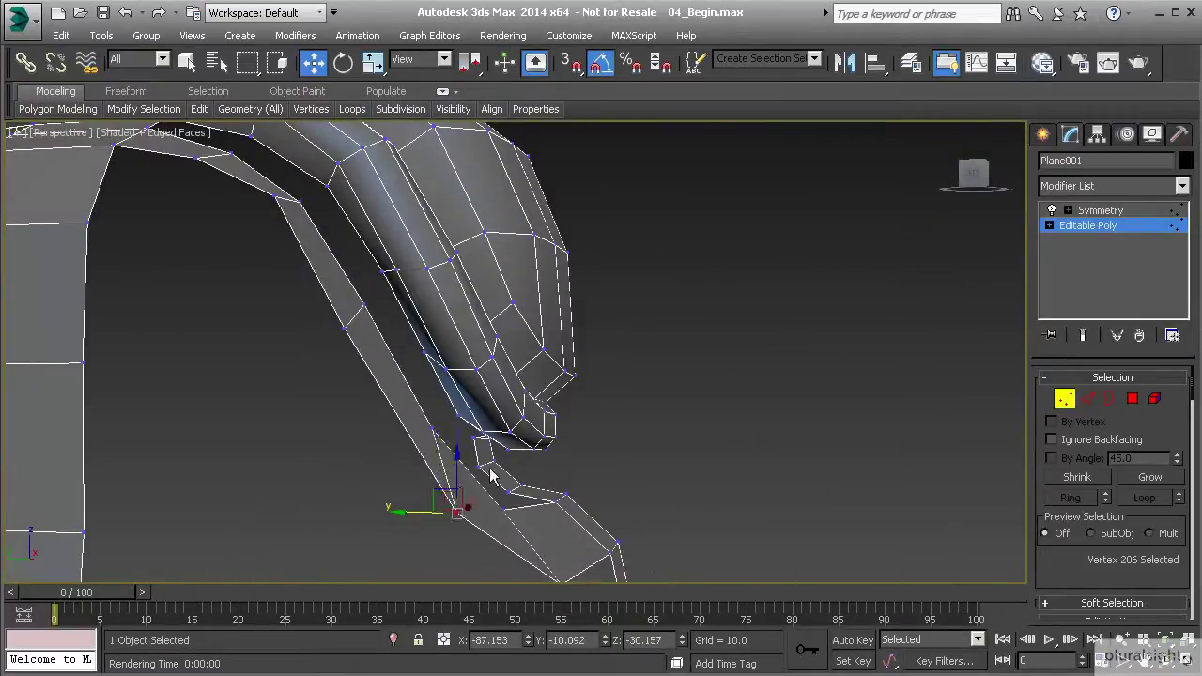
alt+middle_drag(442, 498, 505, 512)
Examine the opening between the rim-following strip, the side strip and the horizontal band, comparing the edges on both sides.
alt+middle_drag(645, 431, 383, 317)
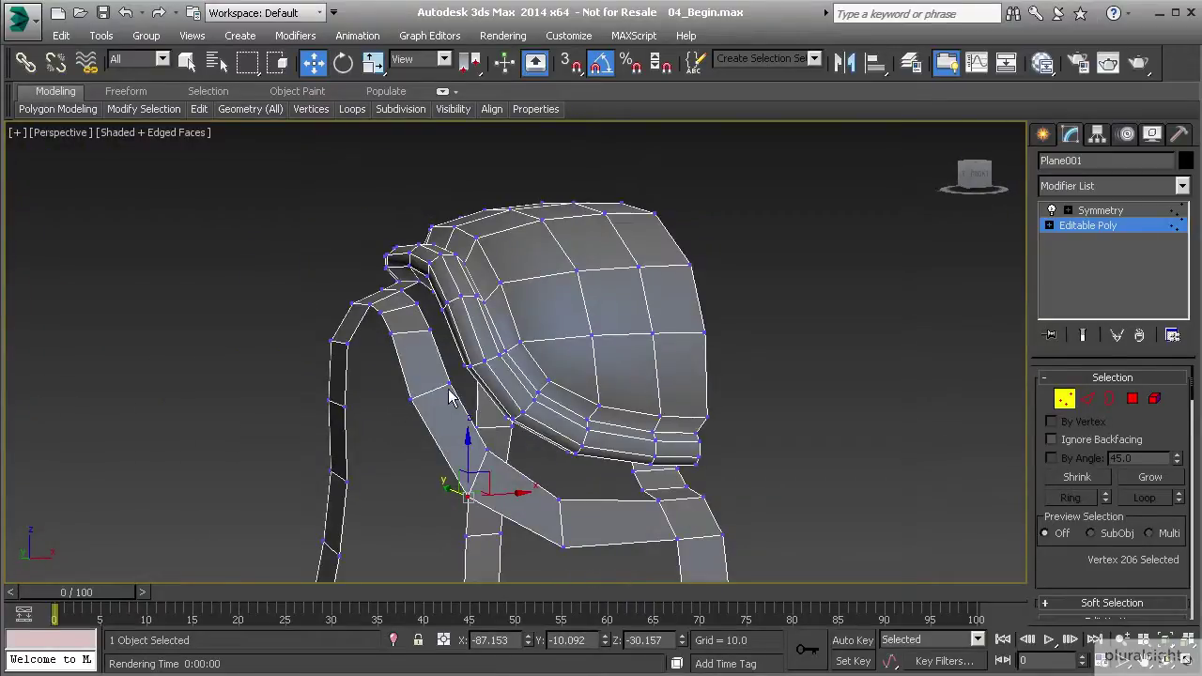
alt+middle_drag(406, 281, 467, 373)
middle_drag(359, 338, 410, 313)
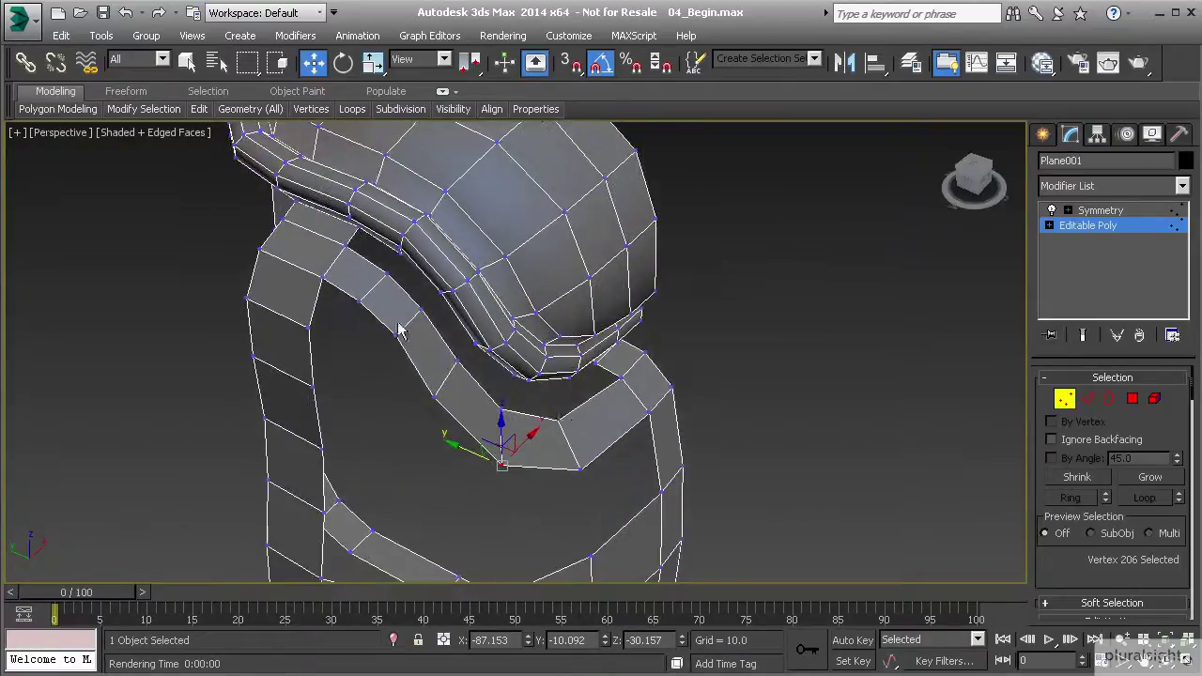
alt+middle_drag(569, 416, 484, 347)
alt+middle_drag(606, 507, 553, 451)
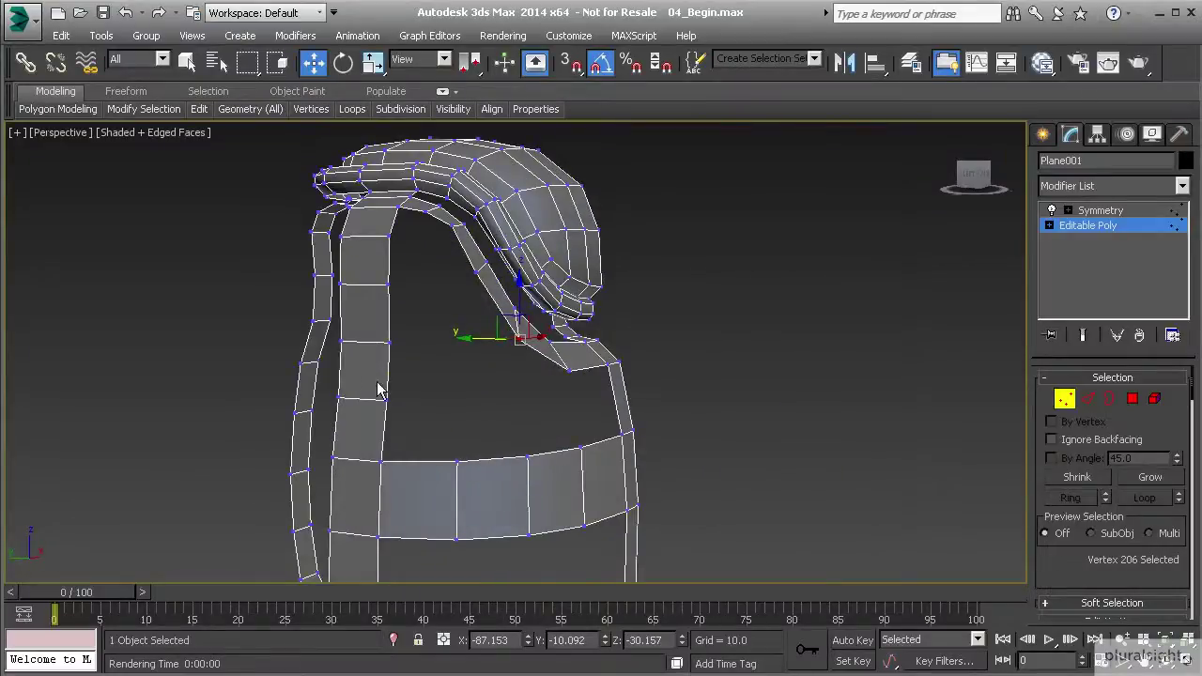
alt+middle_drag(447, 414, 484, 341)
key(2)
click(496, 309)
ctrl+click(402, 357)
alt+middle_drag(401, 357, 442, 361)
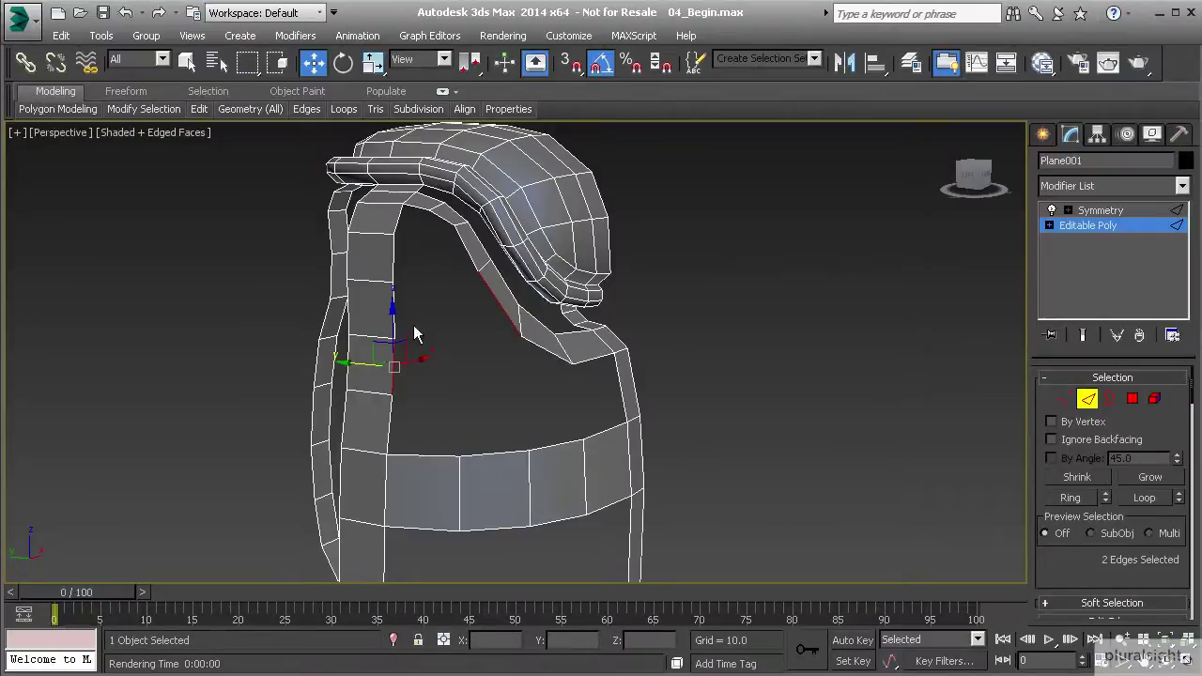
alt+middle_drag(534, 467, 484, 430)
Move the outer lower vertex at the rim-following strip's bend slightly in the front view to follow the rim's curve.
click(515, 341)
key(1)
click(516, 341)
mouse_move(519, 351)
alt+middle_down()
mouse_move(509, 375)
mouse_move(515, 339)
mouse_move(475, 349)
mouse_move(499, 360)
alt+middle_up()
key(f)
middle_drag(498, 482, 493, 377)
drag(499, 403, 485, 383)
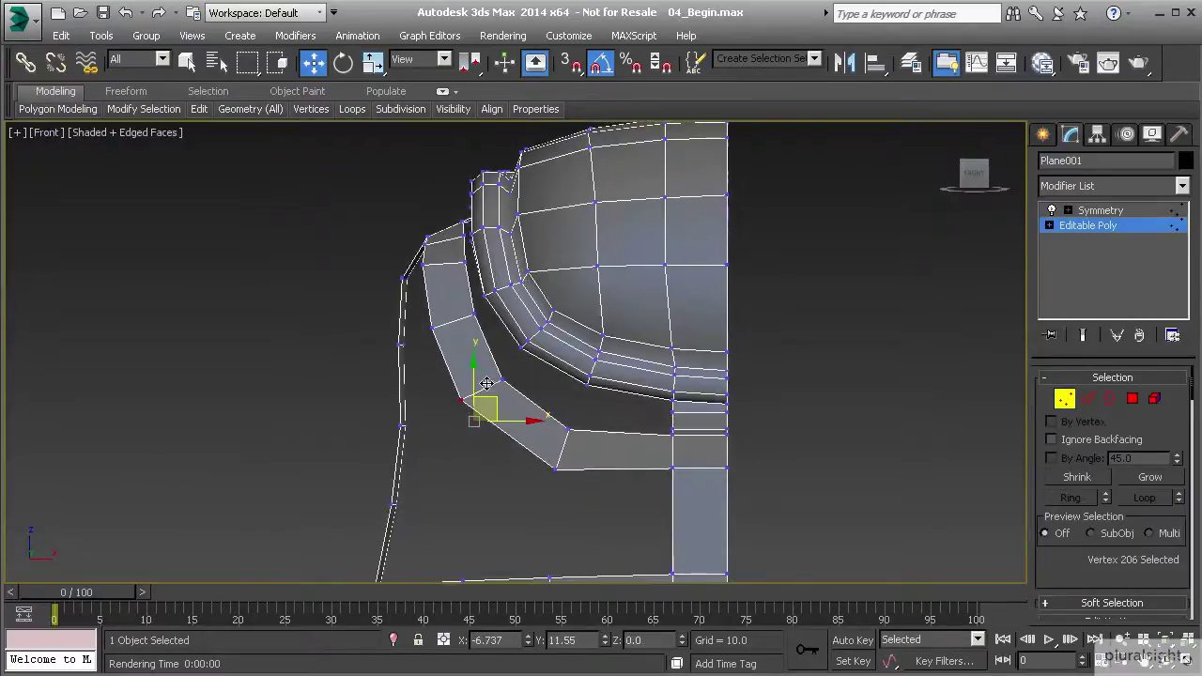
Raise the strip's cross edge nearest the front slightly and adjust the strip's inner vertices near its upper end.
click(555, 467)
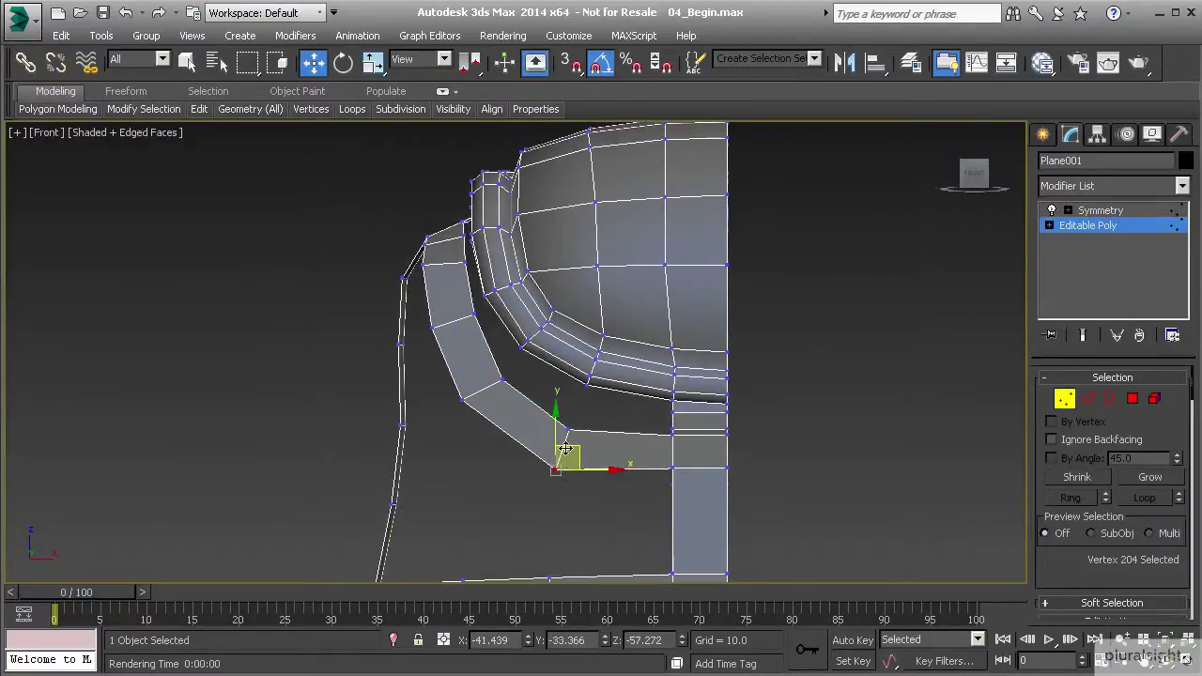
key(2)
click(560, 454)
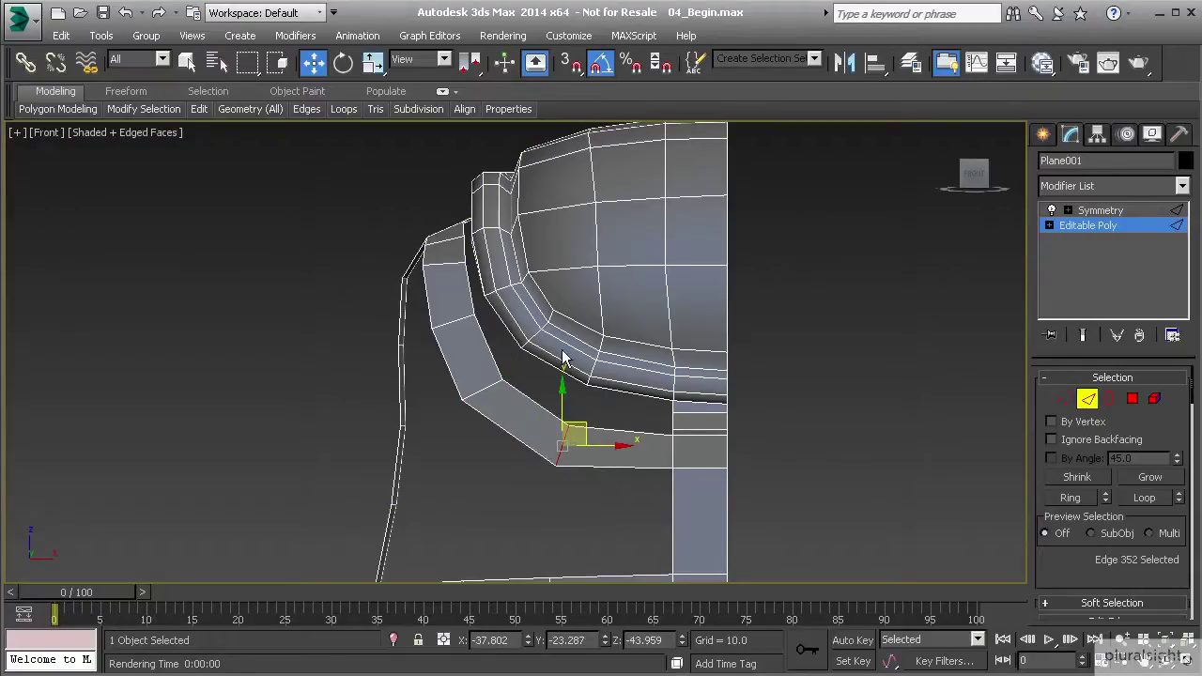
key(1)
click(464, 253)
scroll(466, 253, up, 2)
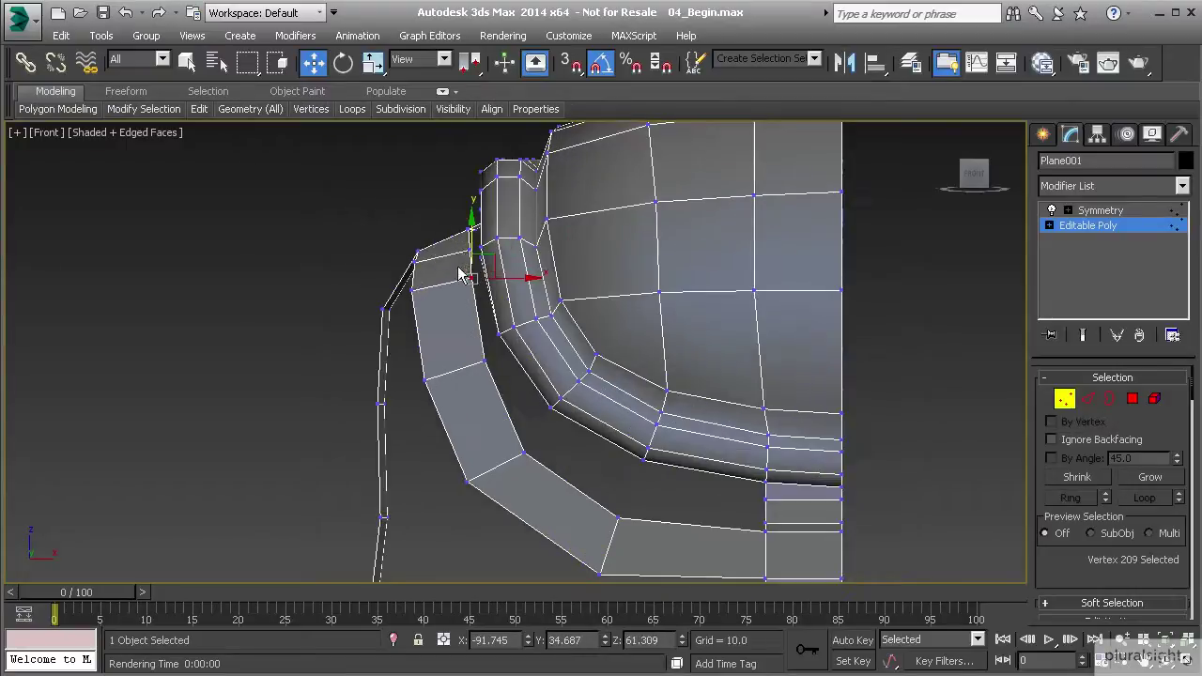
click(468, 249)
drag(471, 220, 470, 212)
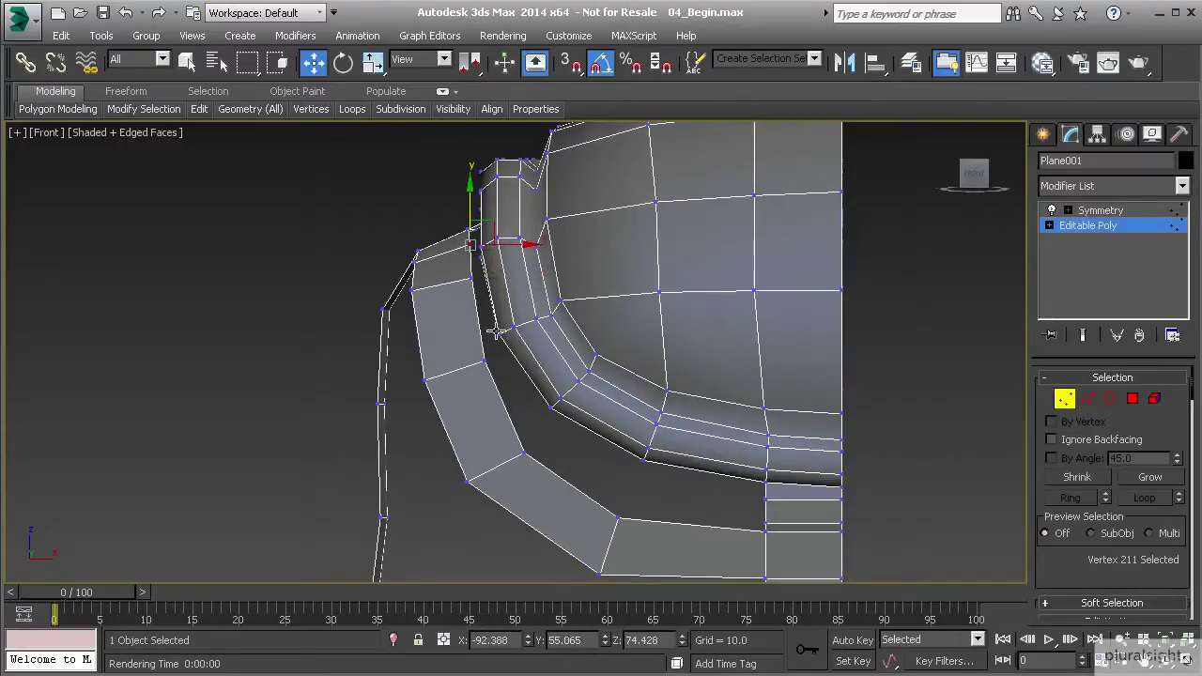
Bridge the rim-following strip's lower edge to the matching upper edge of the horizontal band with 1 segment.
middle_drag(488, 353, 393, 302)
scroll(392, 301, down, 2)
scroll(418, 410, down, 2)
key(p)
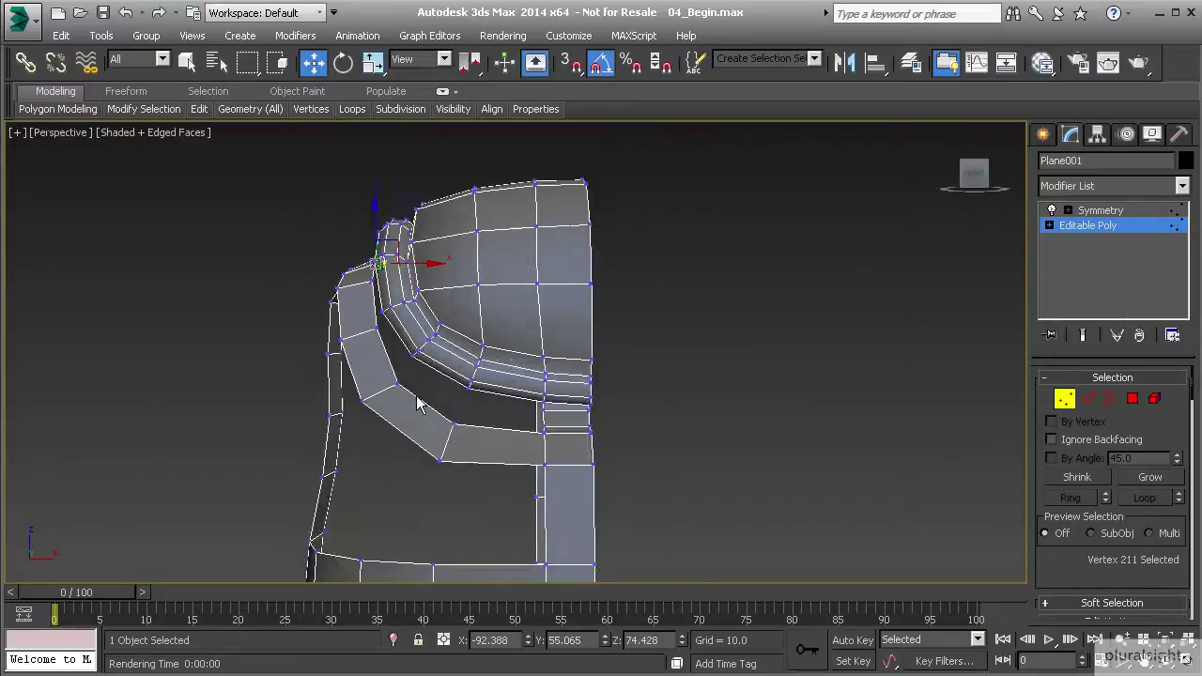
alt+middle_drag(418, 411, 488, 403)
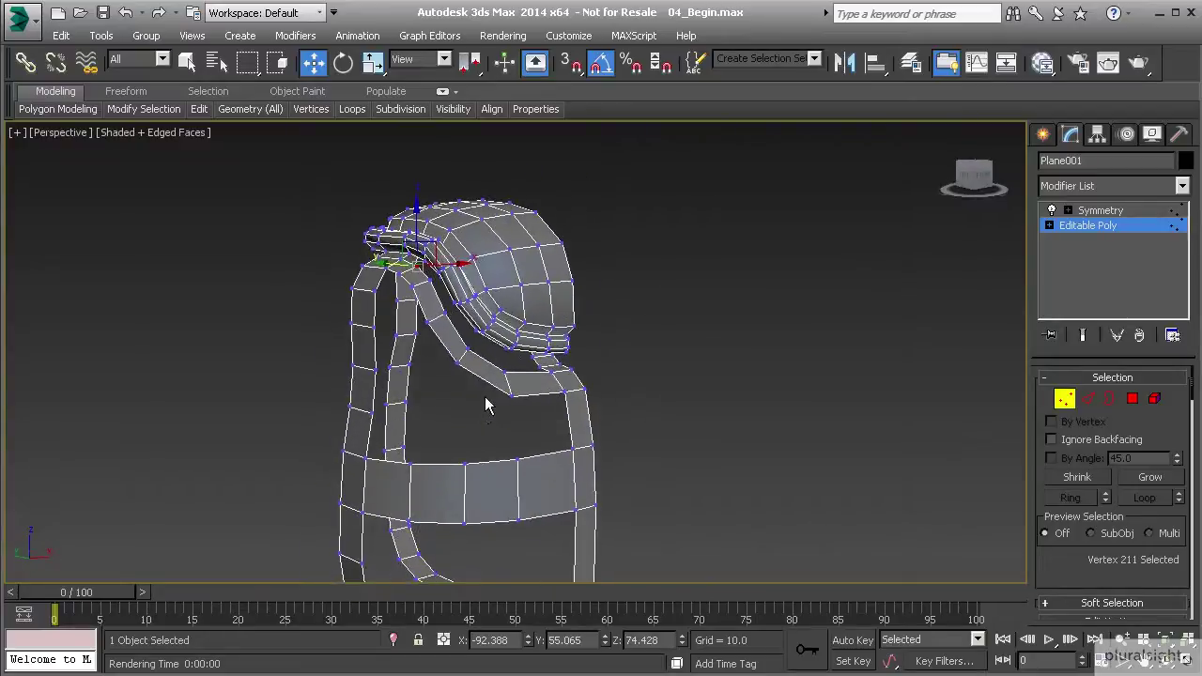
key(2)
click(485, 387)
click(486, 382)
ctrl+click(484, 460)
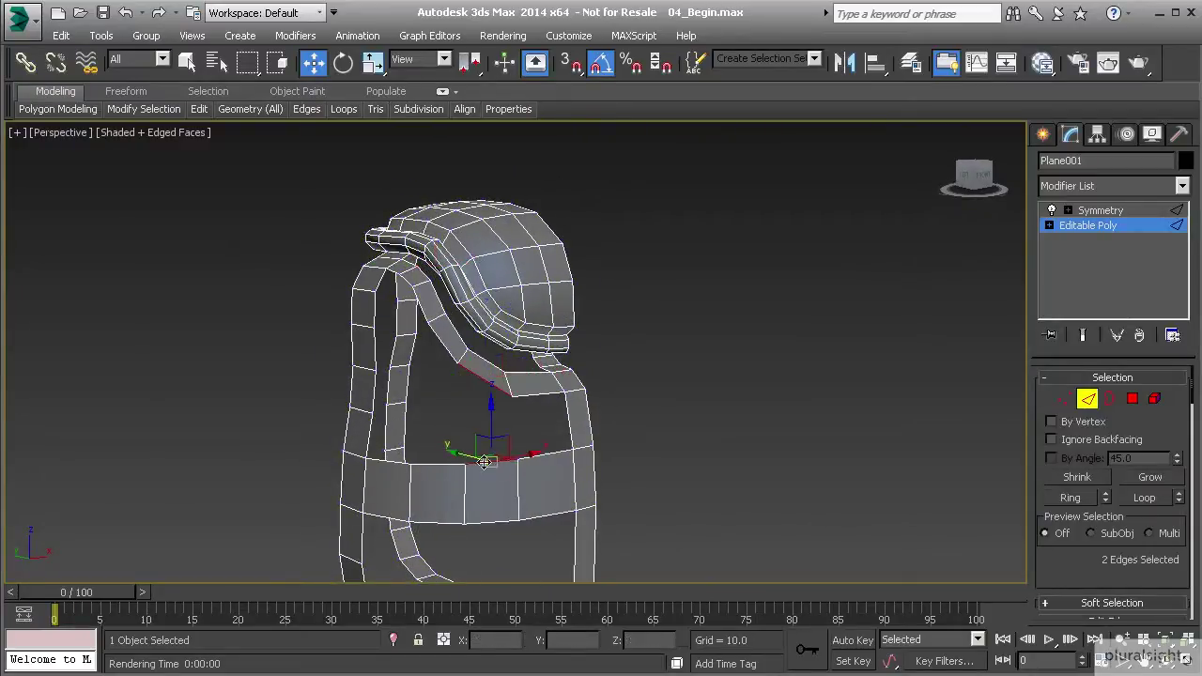
scroll(1184, 554, down, 5)
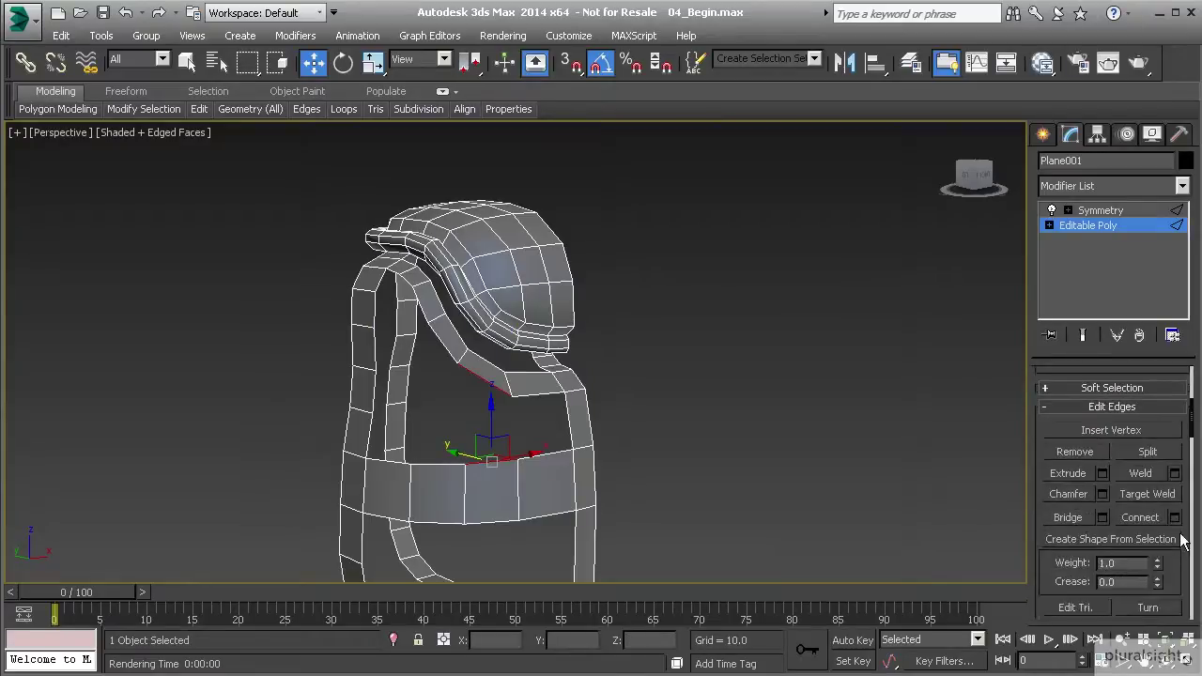
click(1105, 518)
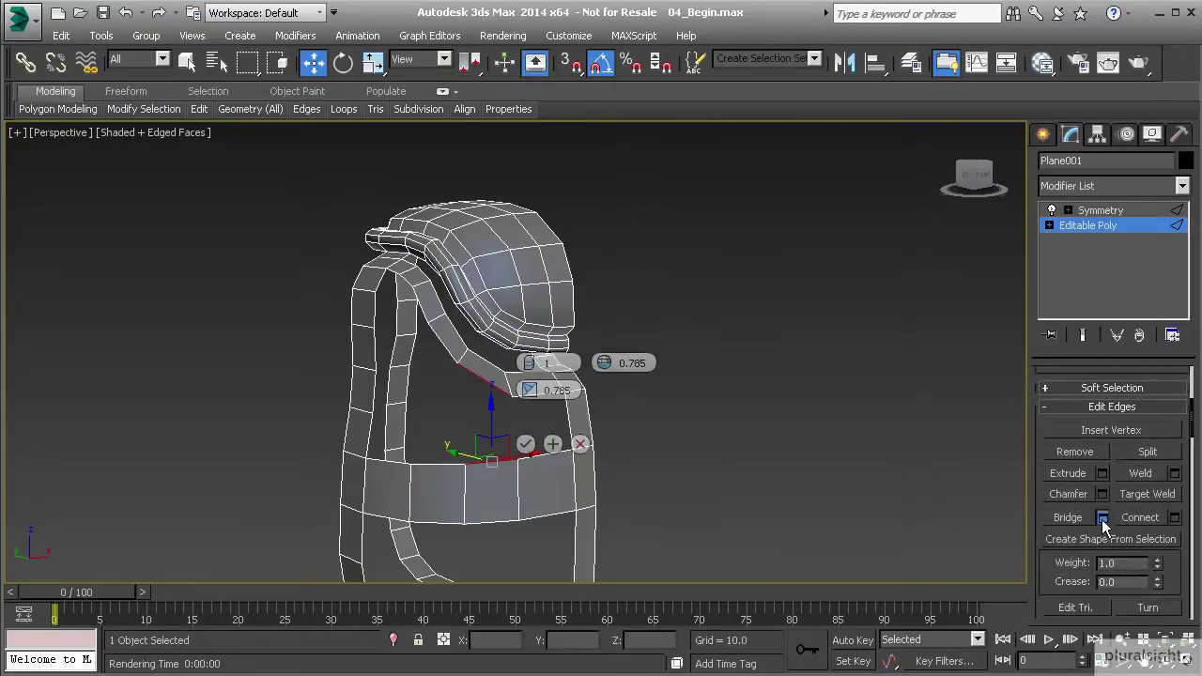
click(526, 443)
Remove the side strip's cross edge just above the horizontal band.
middle_drag(451, 420, 540, 421)
scroll(504, 438, up, 3)
middle_drag(433, 393, 445, 424)
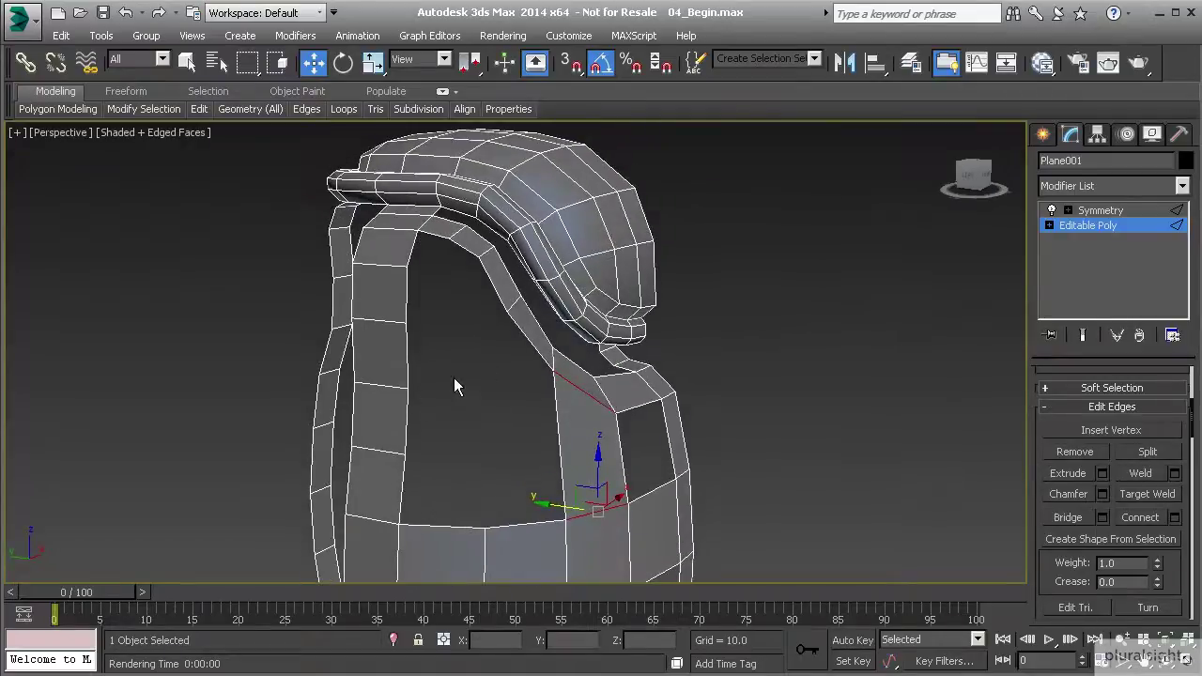
alt+middle_drag(524, 340, 548, 449)
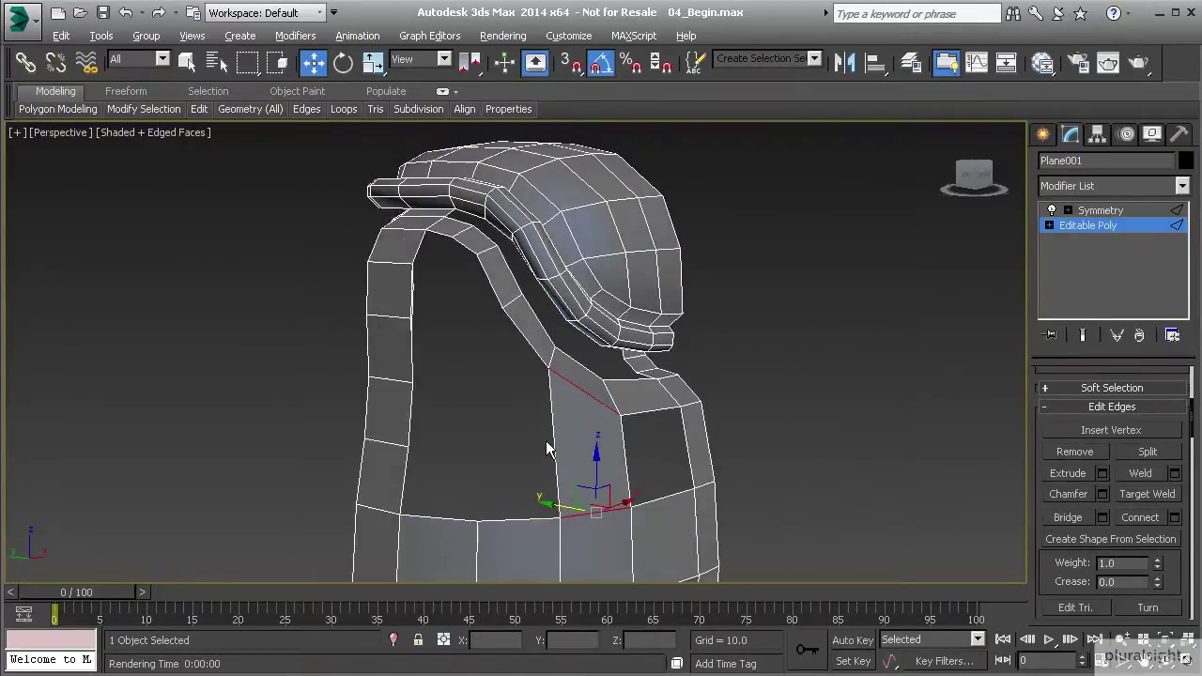
click(393, 440)
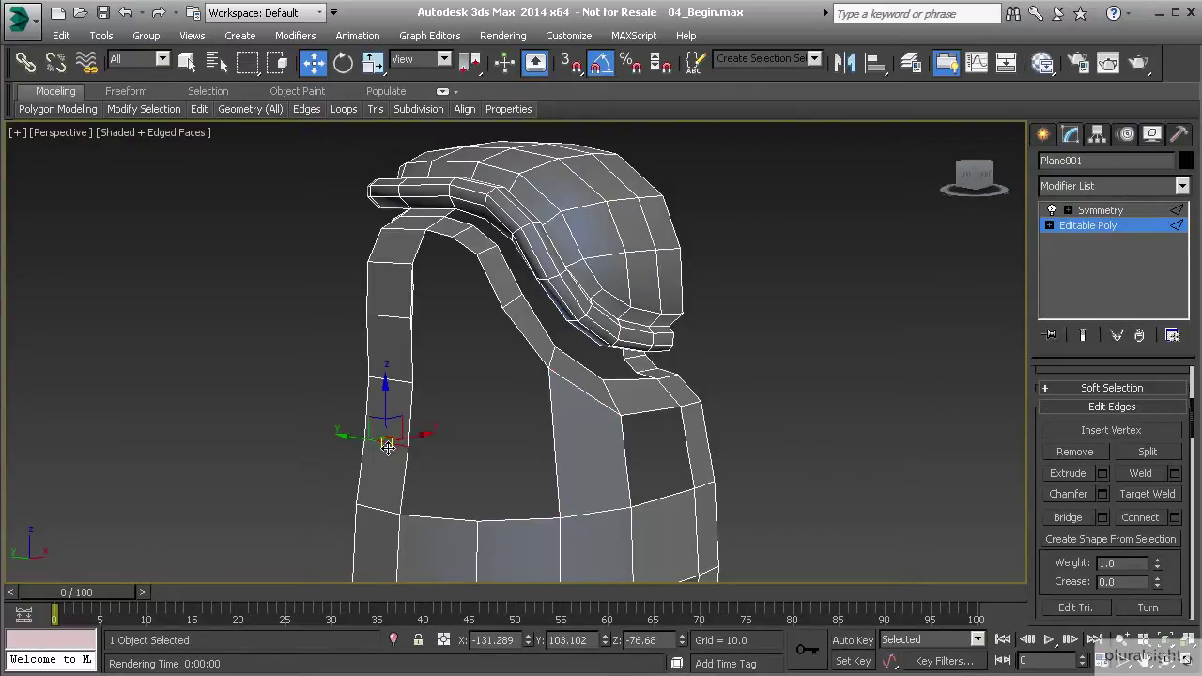
click(388, 448)
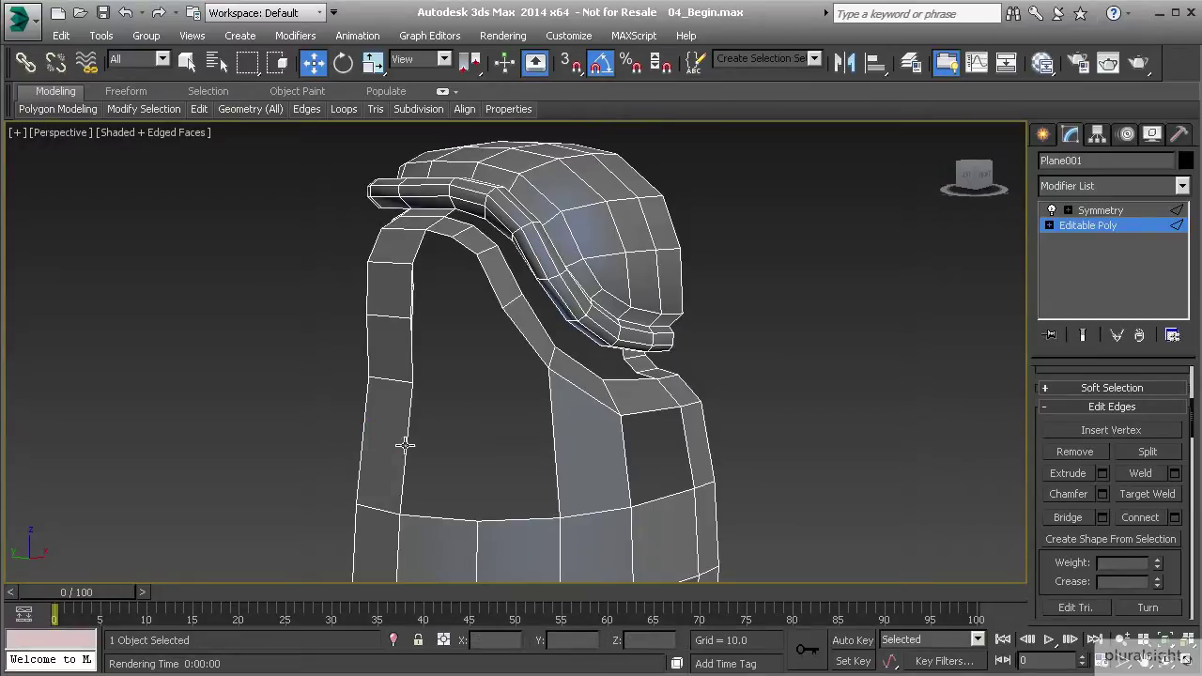
Bridge the side strip's inner edge to the adjacent edge of the new vertical panel with 2 segments.
click(406, 444)
ctrl+click(553, 445)
alt+middle_drag(494, 471, 564, 526)
click(1103, 518)
drag(529, 365, 529, 355)
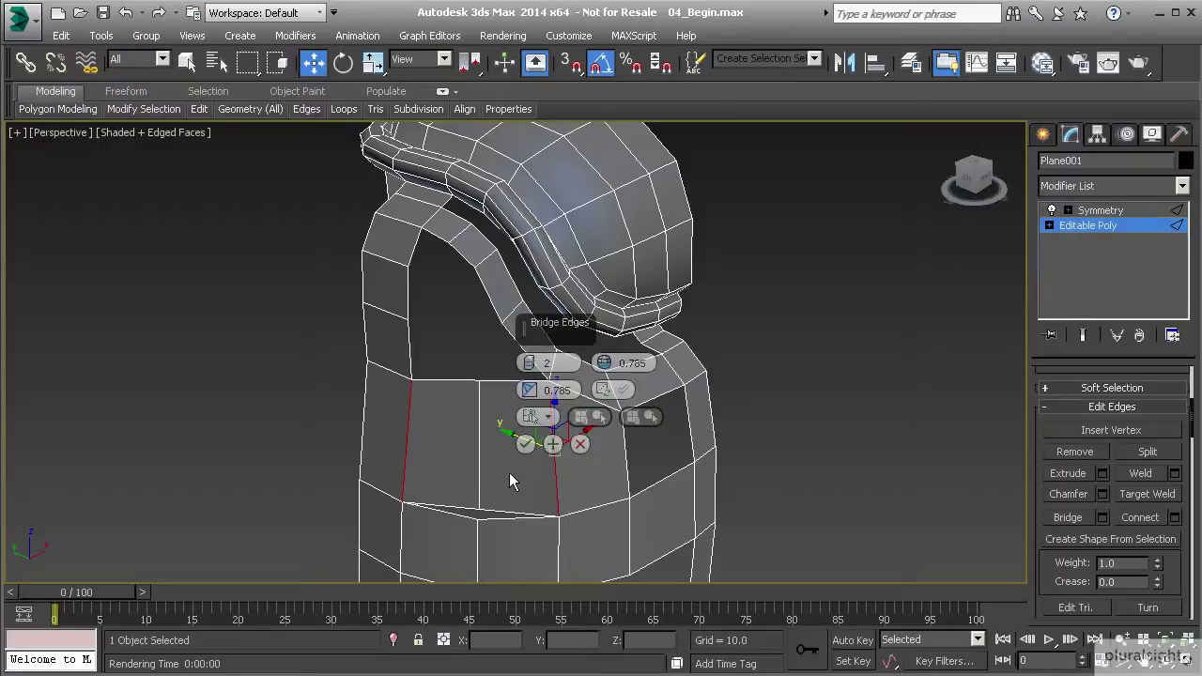
click(525, 445)
Move the middle vertical edge of the bridged panel outward to line up with the band's upper vertex.
mouse_move(473, 449)
alt+middle_down()
mouse_move(485, 446)
mouse_move(470, 435)
alt+middle_up()
click(484, 446)
click(478, 443)
scroll(470, 435, up, 2)
drag(468, 433, 473, 451)
alt+middle_drag(480, 486, 489, 451)
middle_drag(489, 461, 472, 371)
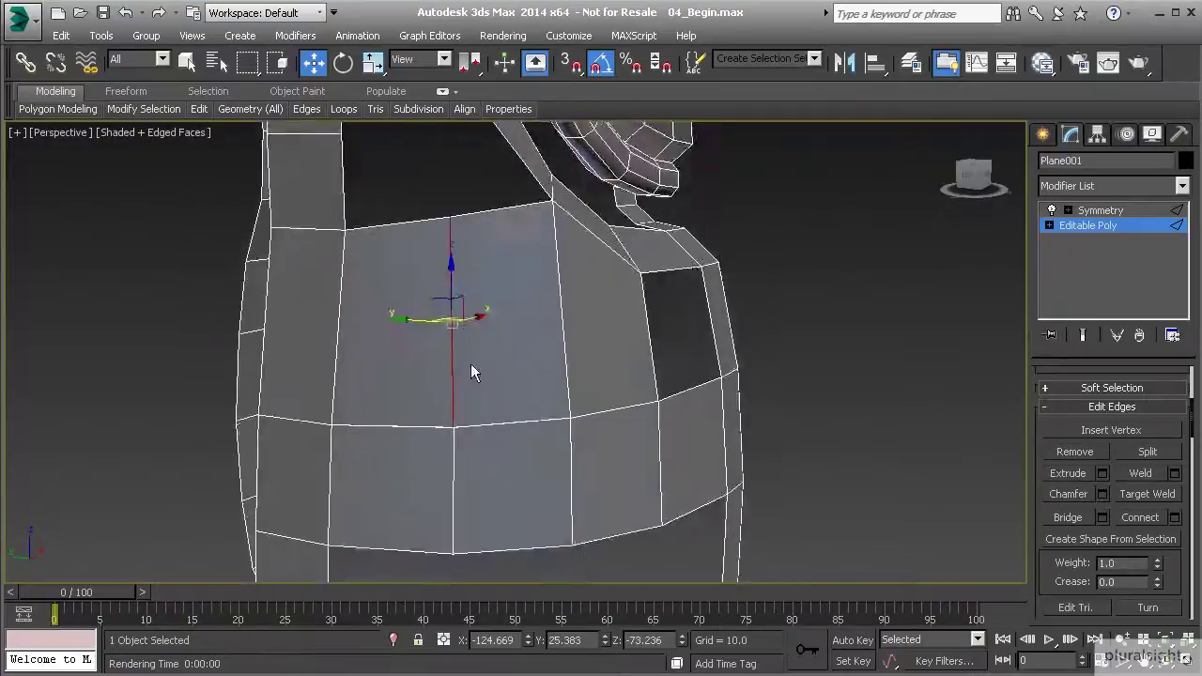
Weld the two overlapping vertices where the panel's middle edge meets the band's upper edge, using a threshold of 12.915.
scroll(469, 434, up, 4)
mouse_move(456, 477)
alt+middle_down()
mouse_move(561, 524)
mouse_move(548, 551)
mouse_move(456, 489)
mouse_move(480, 477)
alt+middle_up()
key(1)
drag(491, 474, 388, 389)
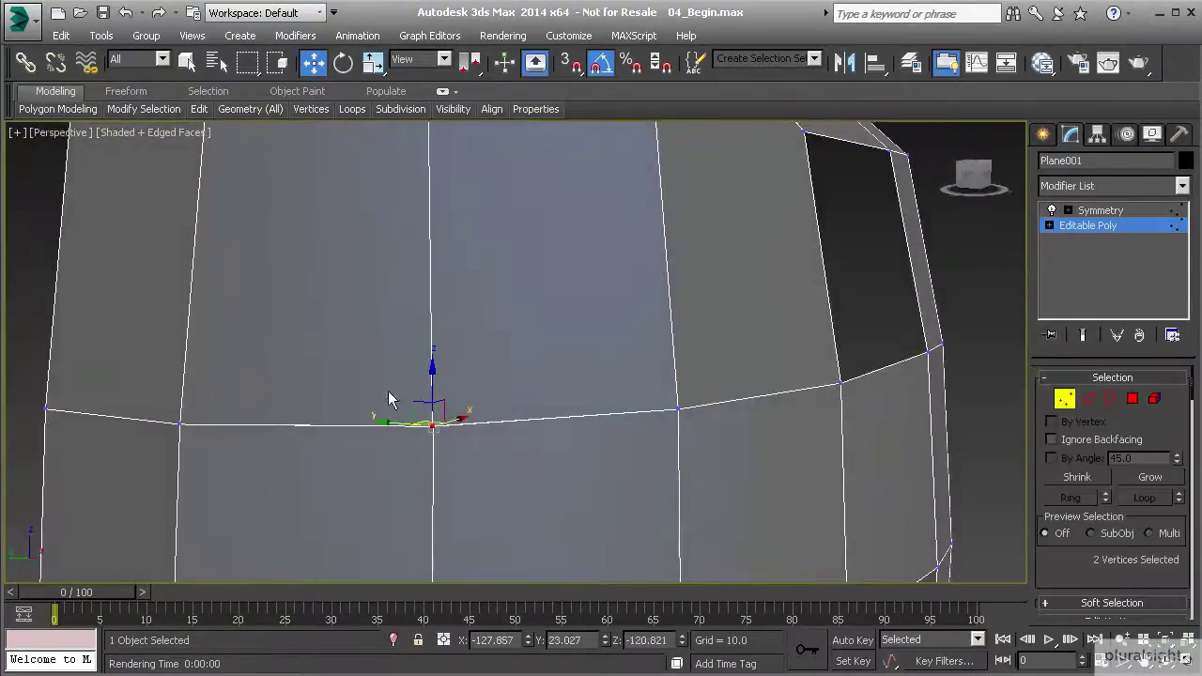
scroll(1072, 561, down, 5)
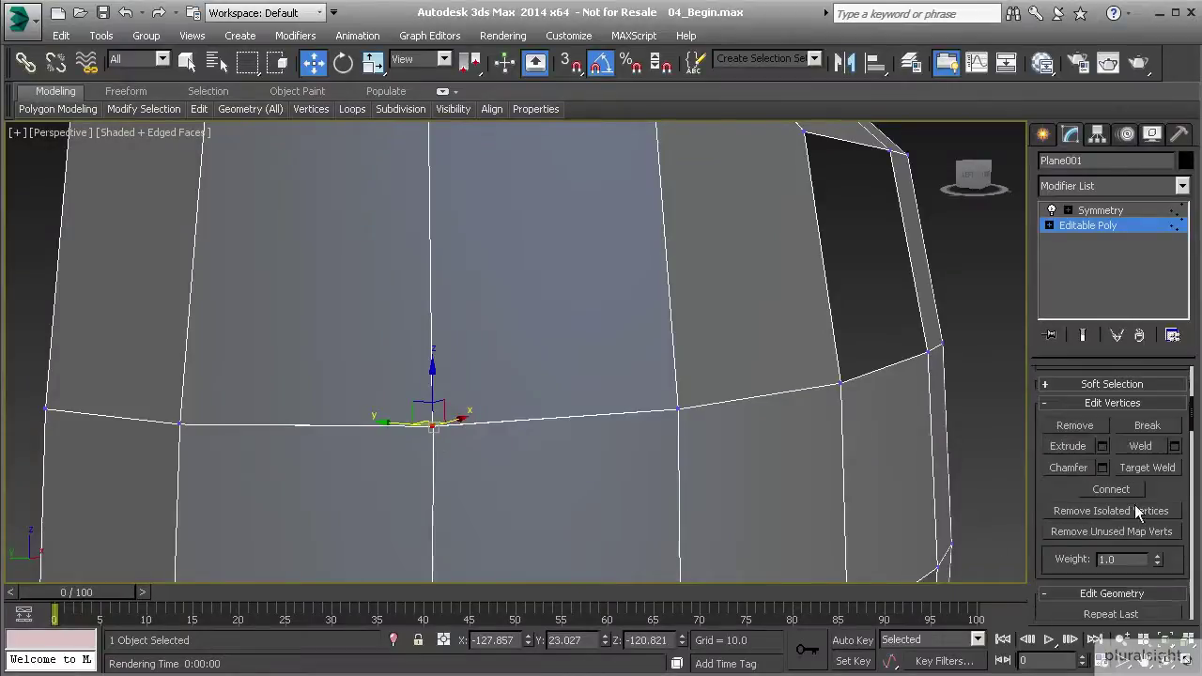
click(1144, 445)
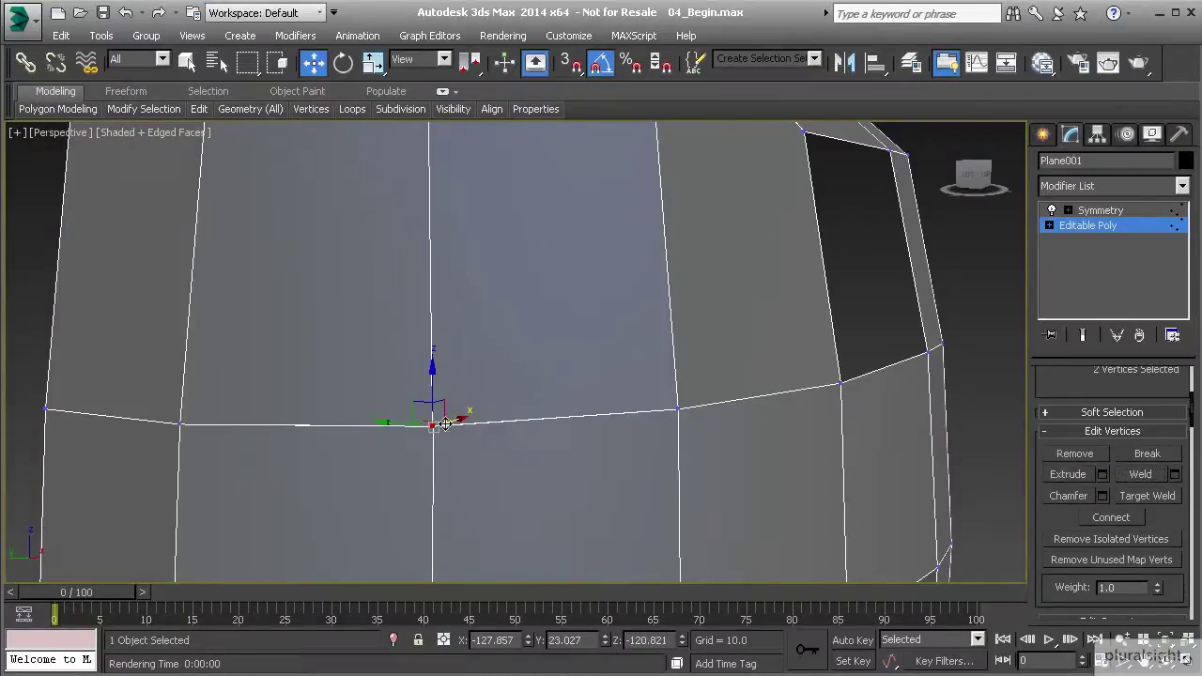
alt+middle_drag(523, 417, 631, 428)
scroll(1049, 379, up, 2)
alt+middle_drag(464, 398, 546, 451)
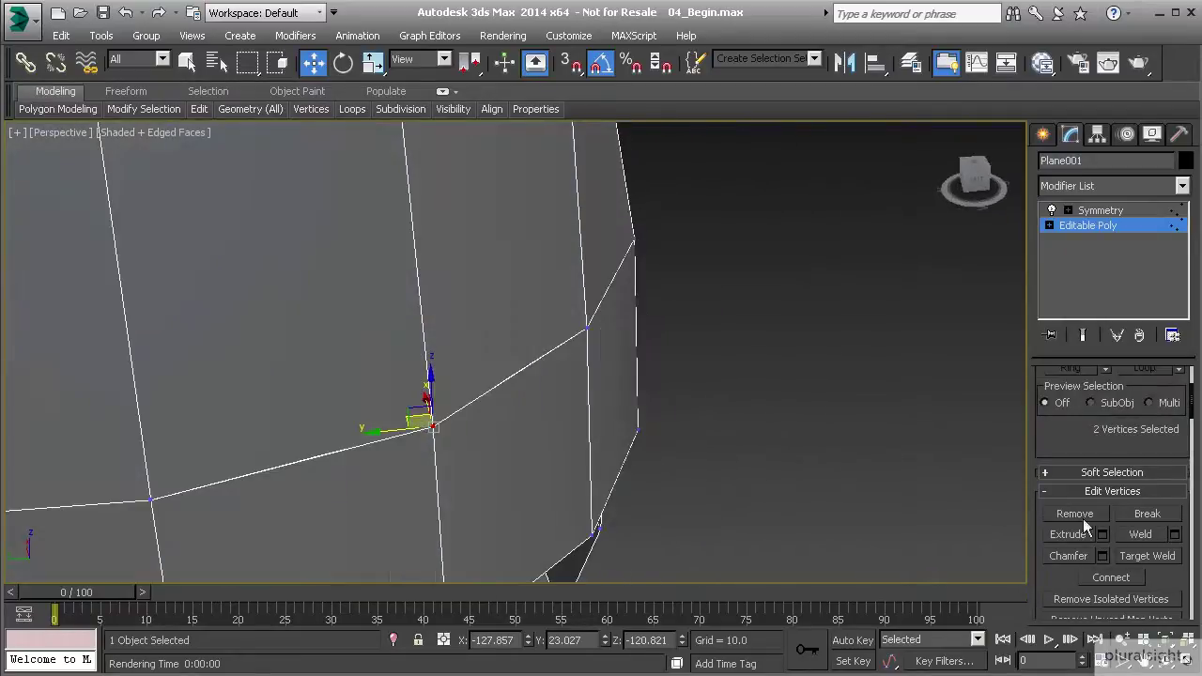
click(1175, 534)
drag(529, 363, 537, 283)
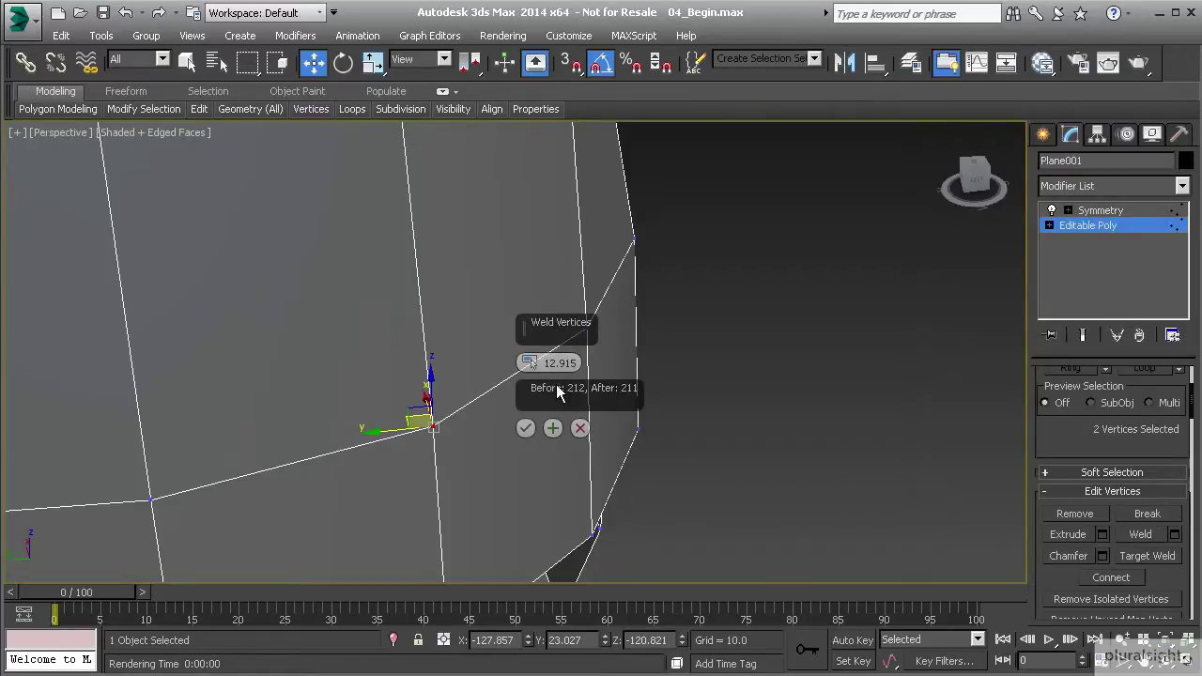
click(526, 429)
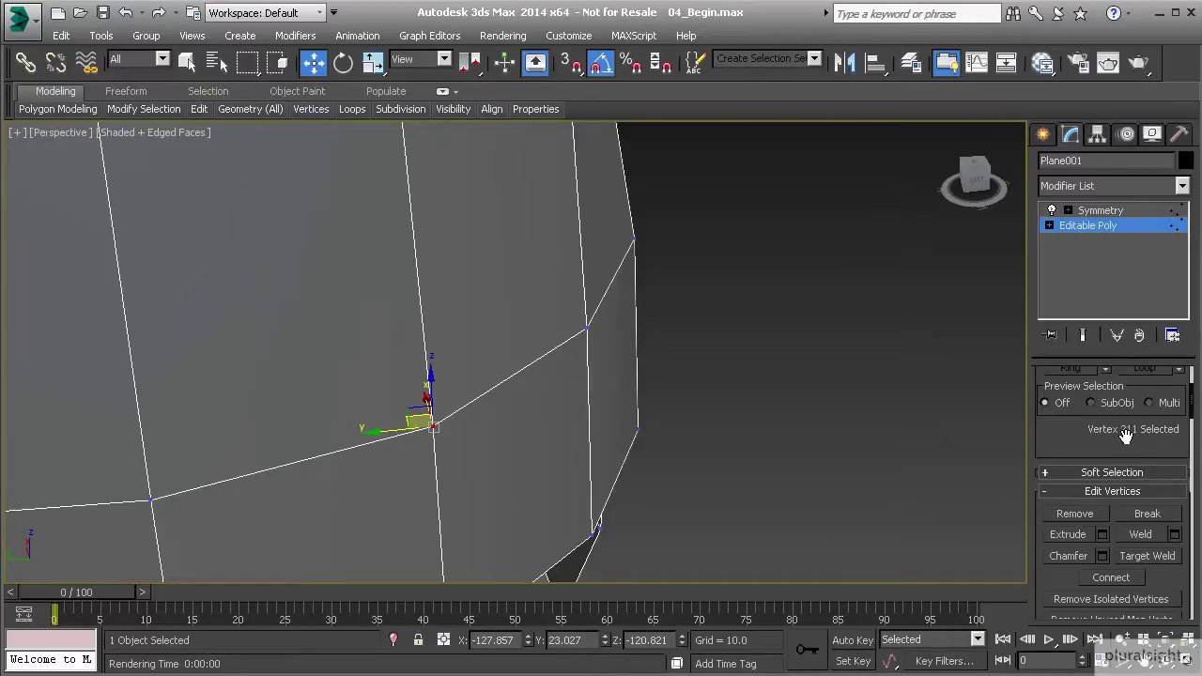
Check the neighbouring vertices along the band's upper edge for unwelded duplicates.
alt+middle_drag(736, 387, 634, 413)
scroll(634, 414, down, 2)
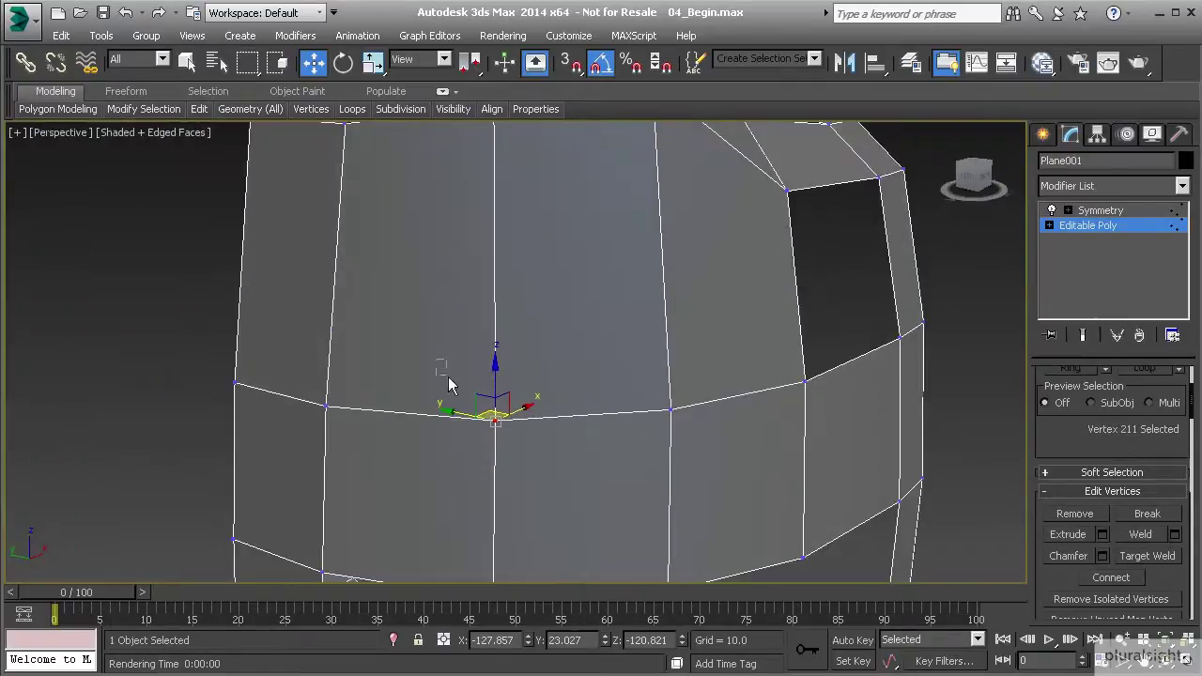
drag(701, 452, 701, 451)
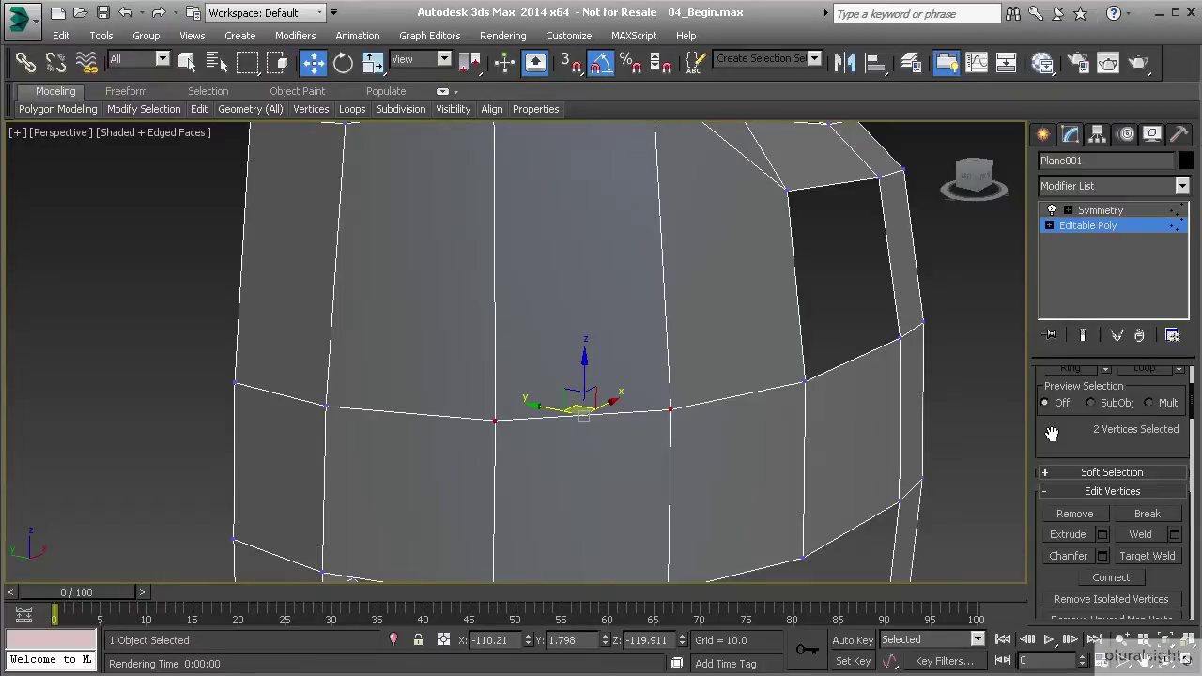
click(824, 285)
scroll(824, 284, down, 2)
middle_drag(824, 285, 572, 344)
scroll(713, 325, down, 2)
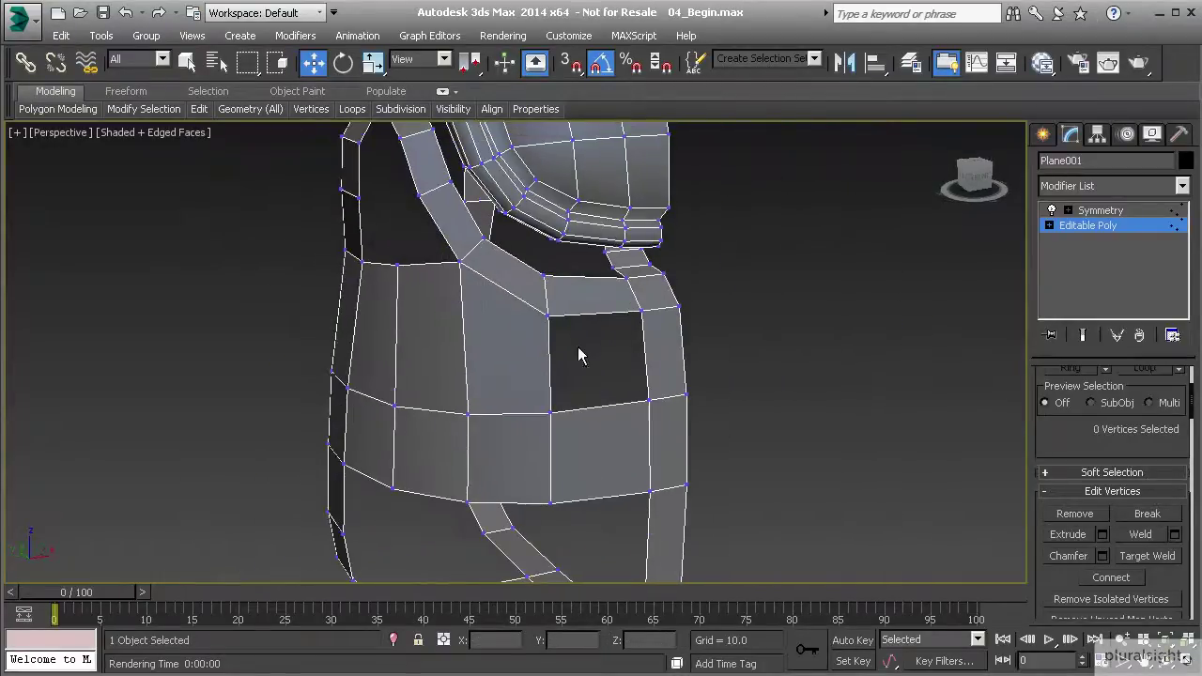
Bridge the upper and lower edges of the remaining opening beside the front strip to close it, and clear the selection.
key(2)
click(593, 315)
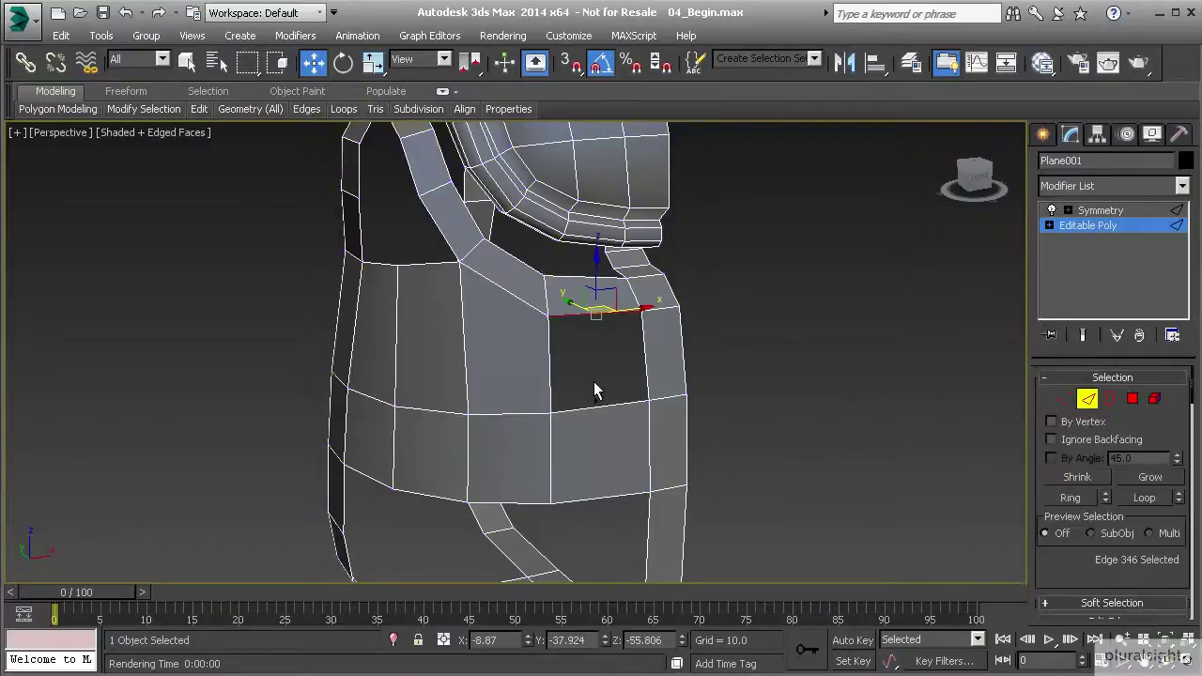
ctrl+click(602, 406)
scroll(1106, 501, down, 3)
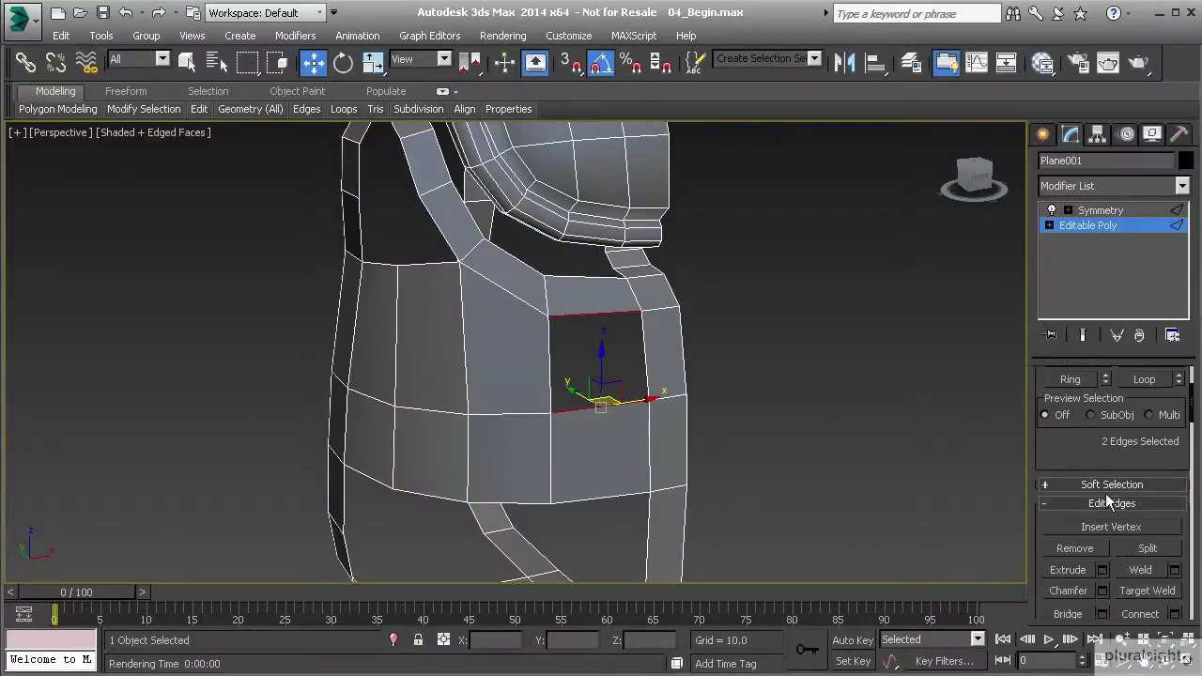
scroll(1101, 582, down, 2)
click(1102, 557)
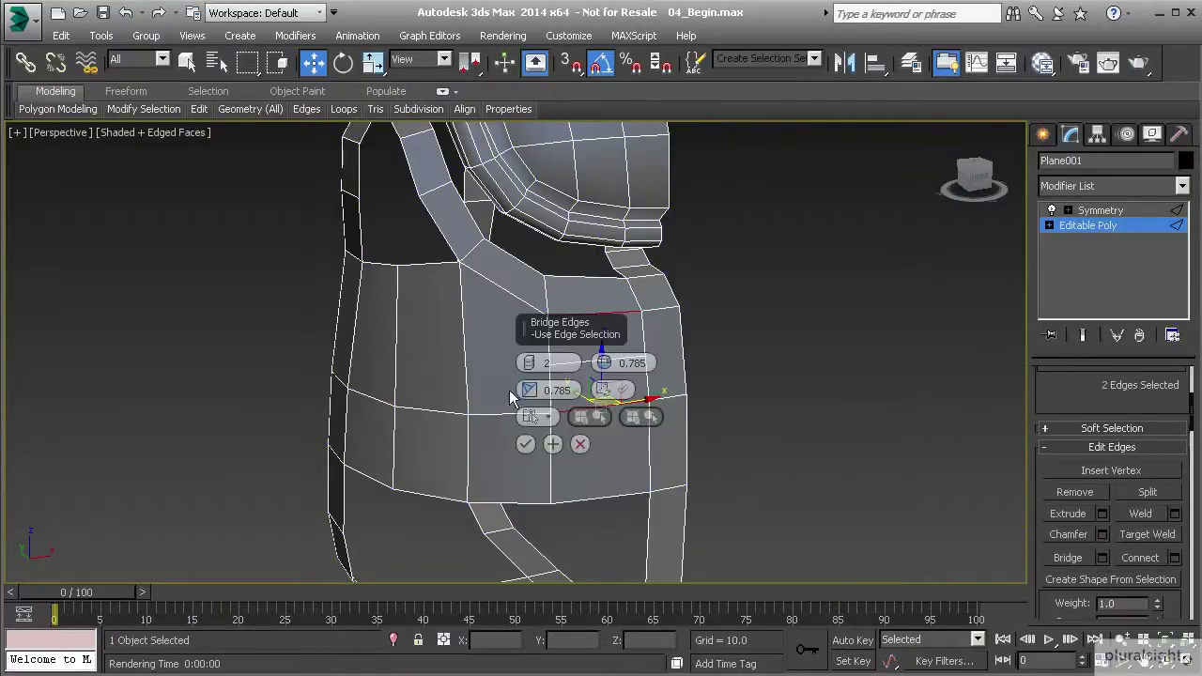
click(526, 444)
click(755, 362)
alt+middle_drag(754, 362, 478, 351)
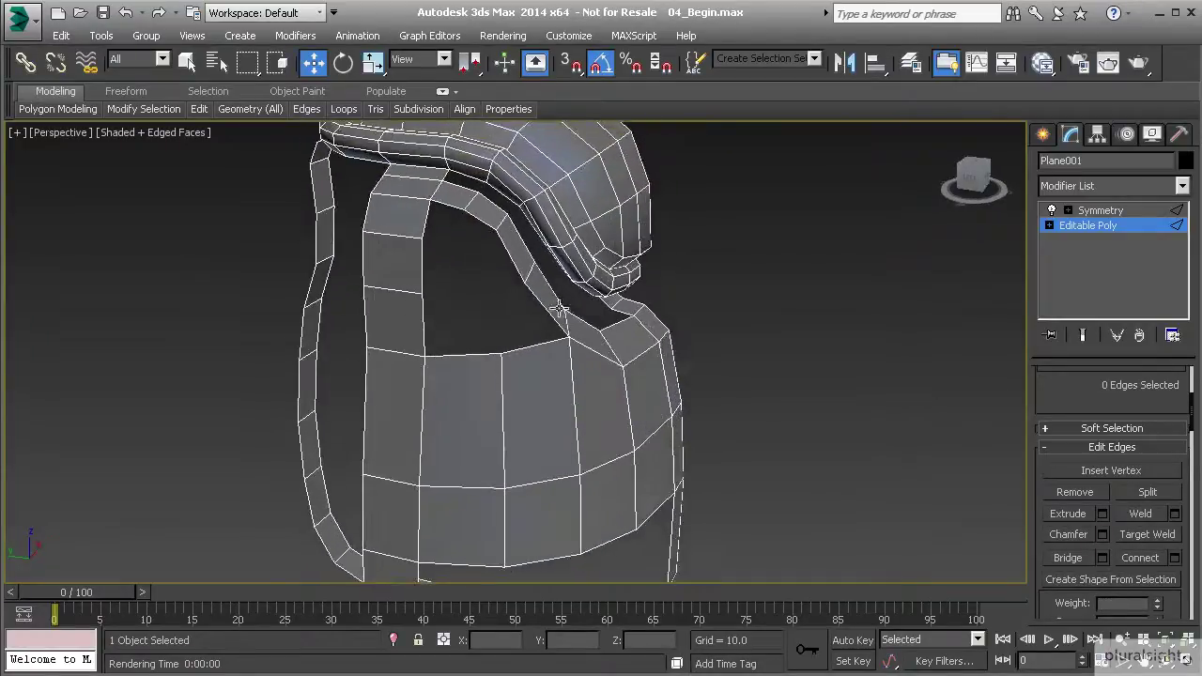
Cap the border of the opening between the vertical side strip, the curved upper strip and the panel below.
click(512, 268)
key(3)
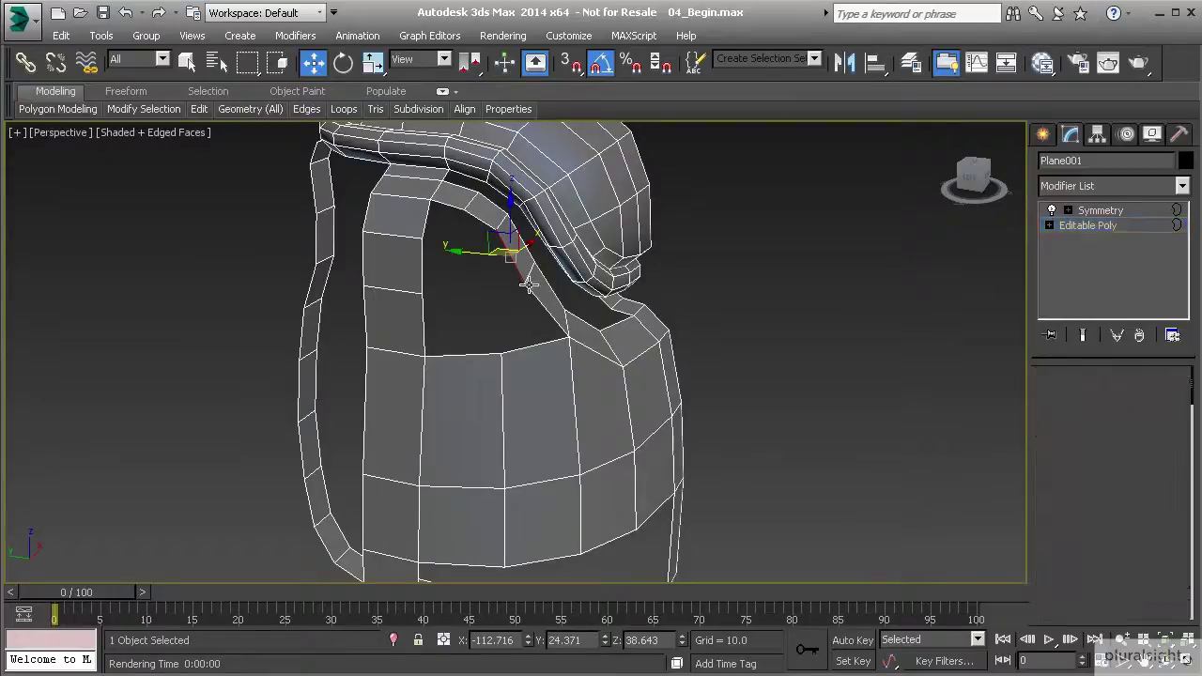
click(526, 285)
scroll(1041, 460, down, 4)
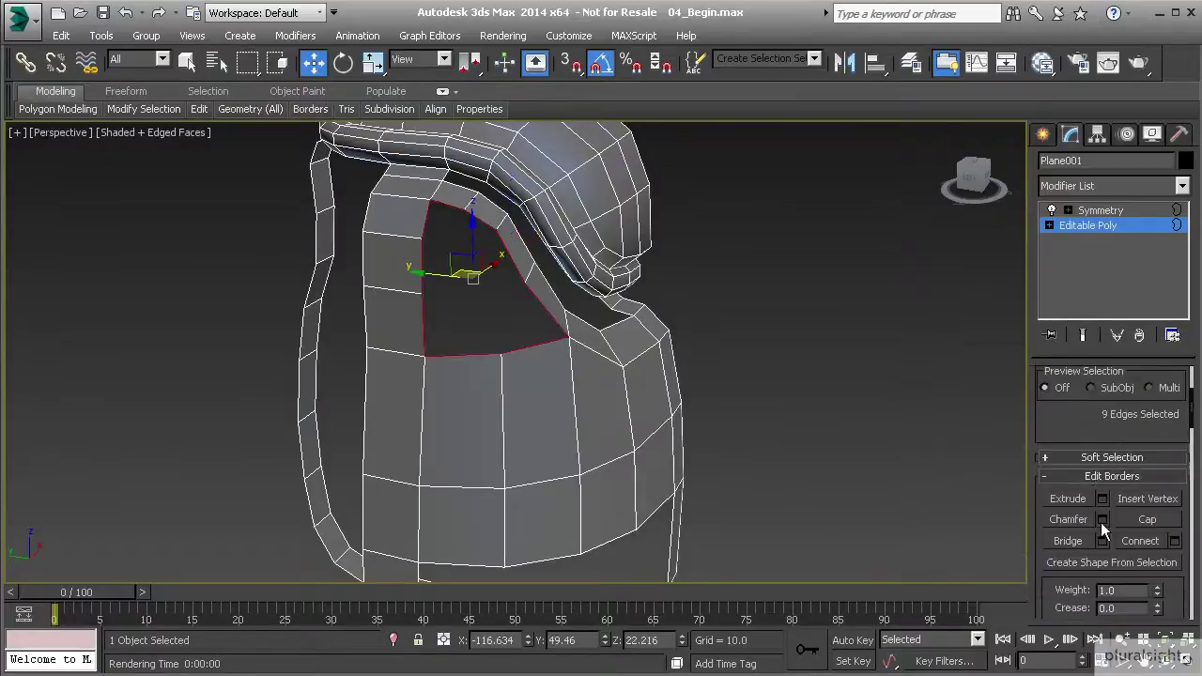
click(1144, 519)
Cut two horizontal edges across the capped polygon, joining the side strip's vertices to the curved strip's matching vertices.
key(1)
scroll(491, 236, up, 4)
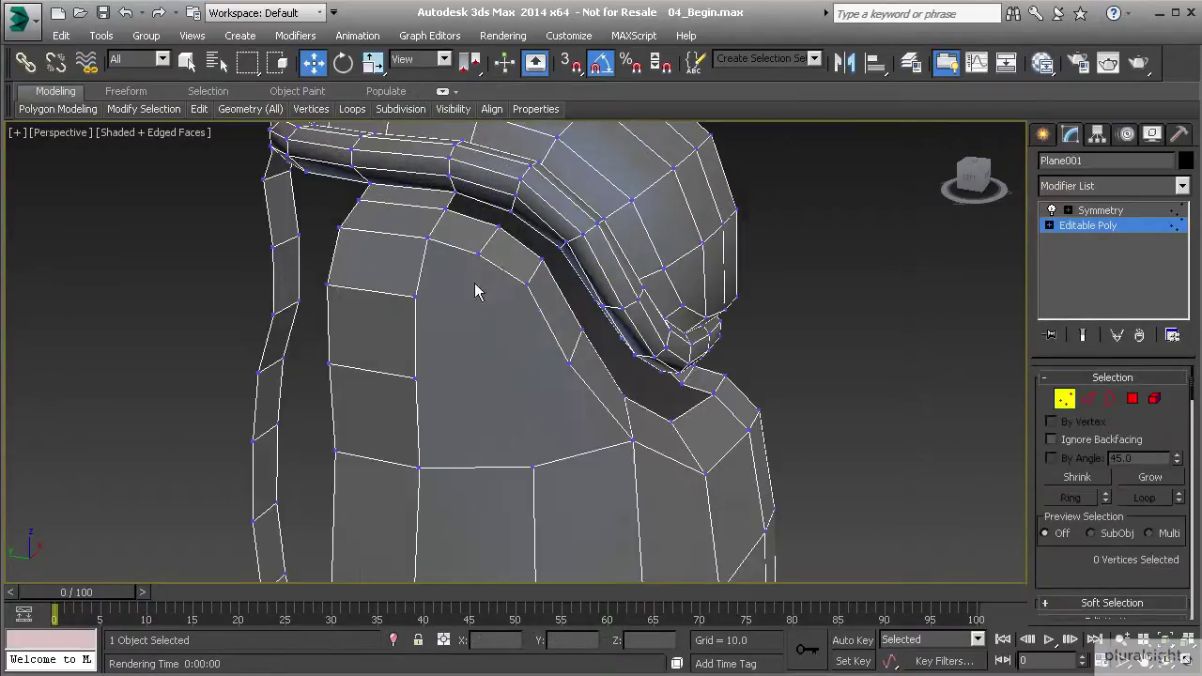
right_click(468, 290)
click(453, 136)
alt+middle_drag(461, 279, 465, 332)
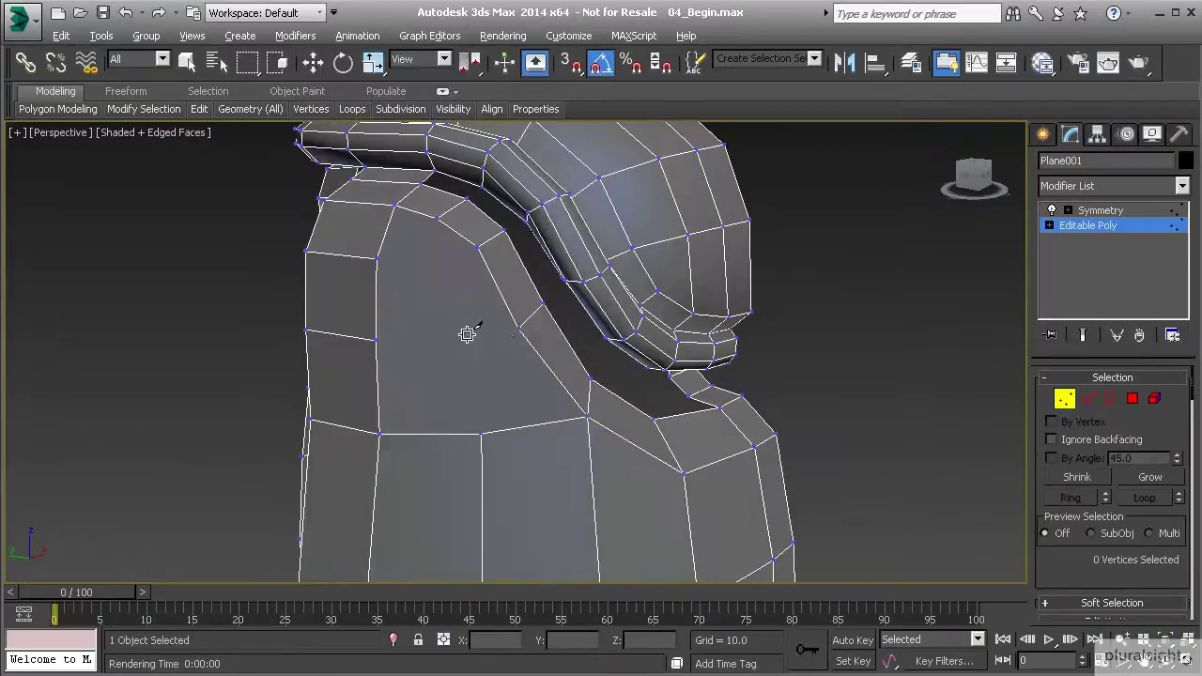
click(518, 329)
click(376, 259)
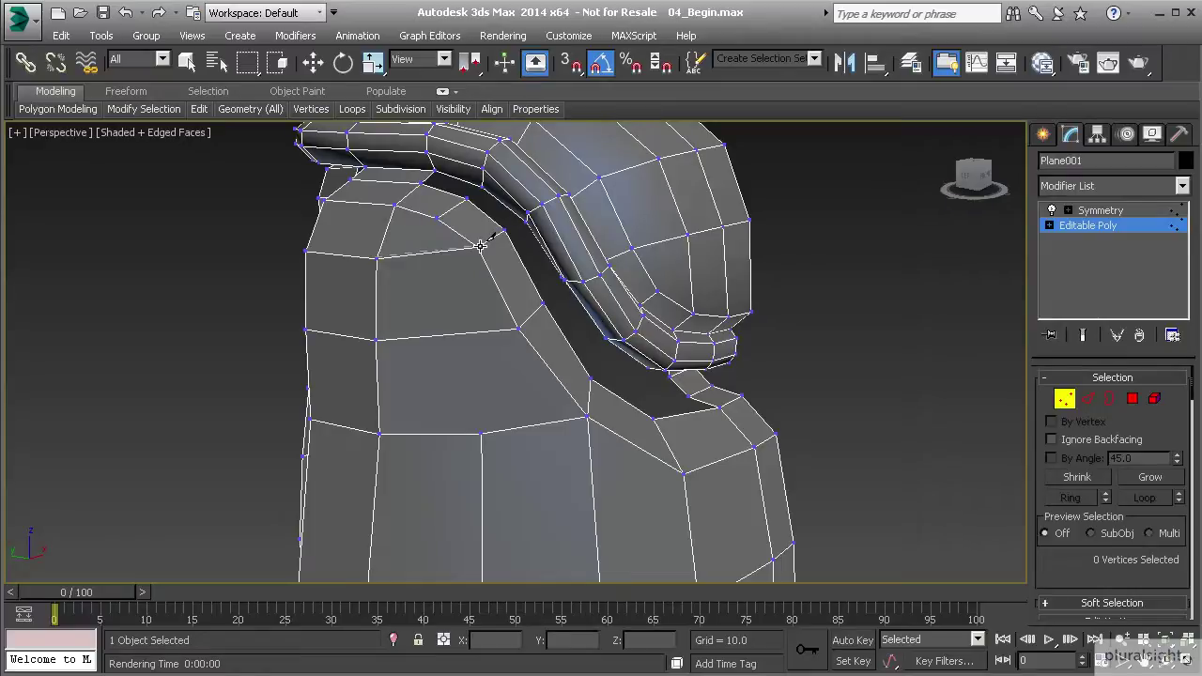
click(478, 247)
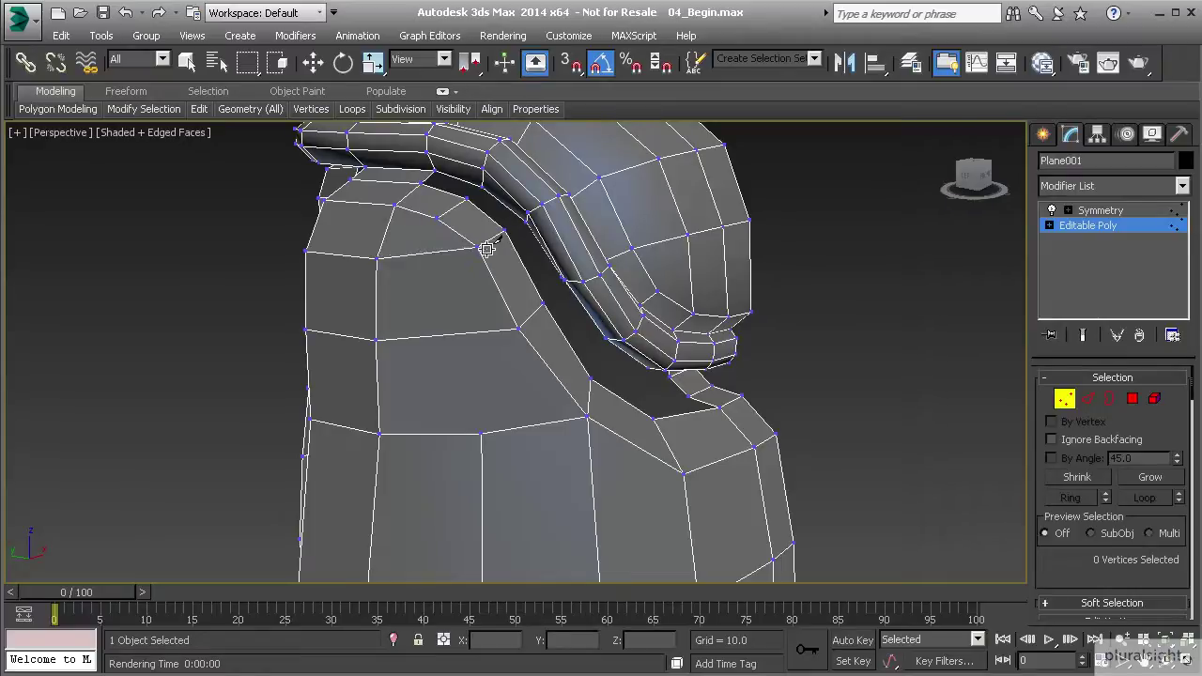
Cut a vertical edge line from the curved strip's middle vertex through both horizontal cuts down to the lower panel's vertex.
click(437, 218)
click(425, 253)
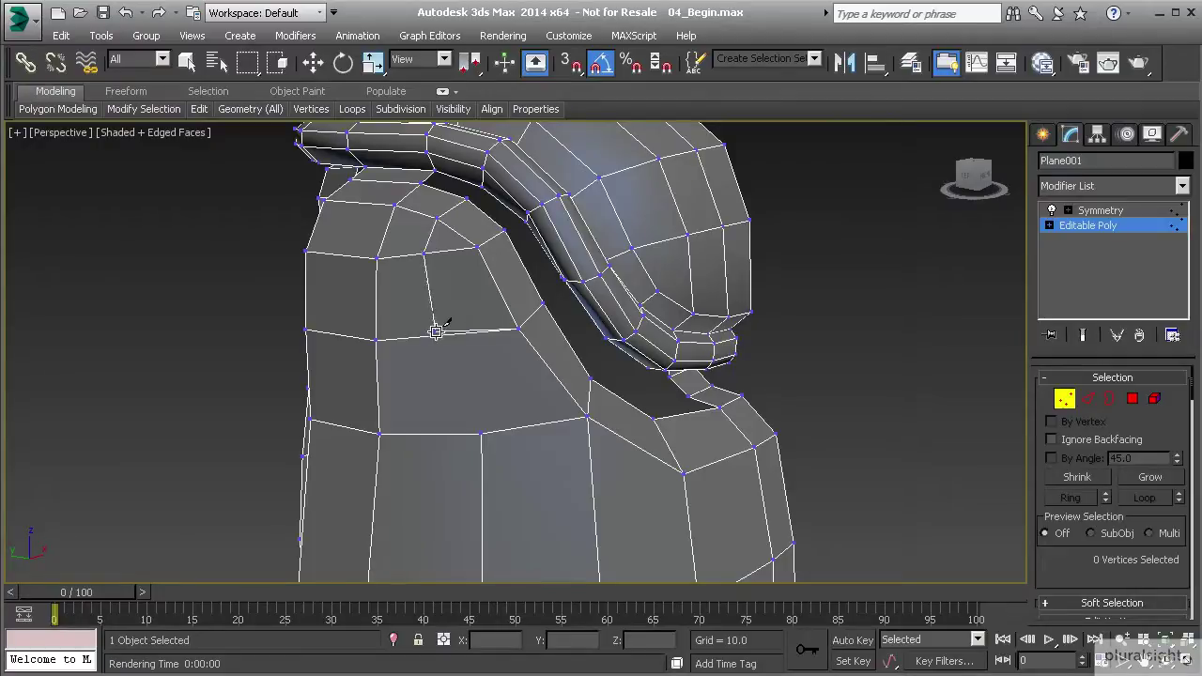
click(445, 332)
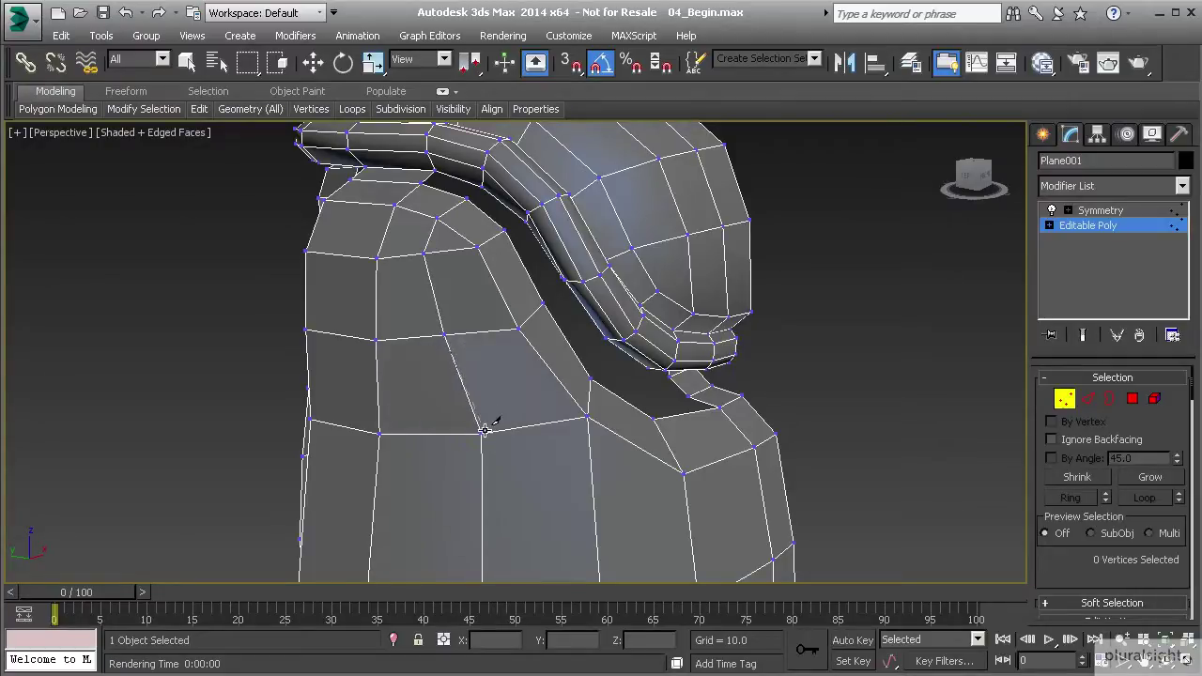
click(483, 433)
right_click(483, 433)
Lower the vertices along the upper horizontal cut, including those on the side strip, to even out the polygons.
key(w)
alt+middle_drag(430, 262, 454, 334)
scroll(430, 287, up, 2)
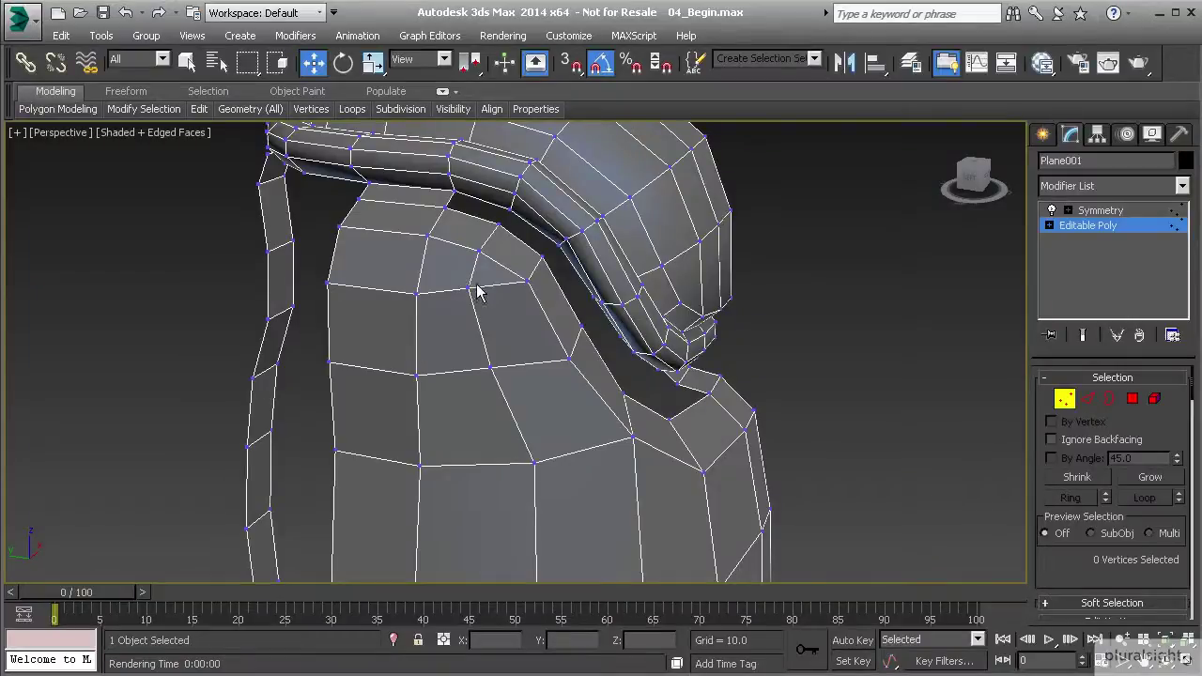
click(466, 286)
mouse_move(466, 285)
alt+middle_down()
mouse_move(451, 295)
mouse_move(469, 268)
mouse_move(460, 286)
alt+middle_up()
click(423, 291)
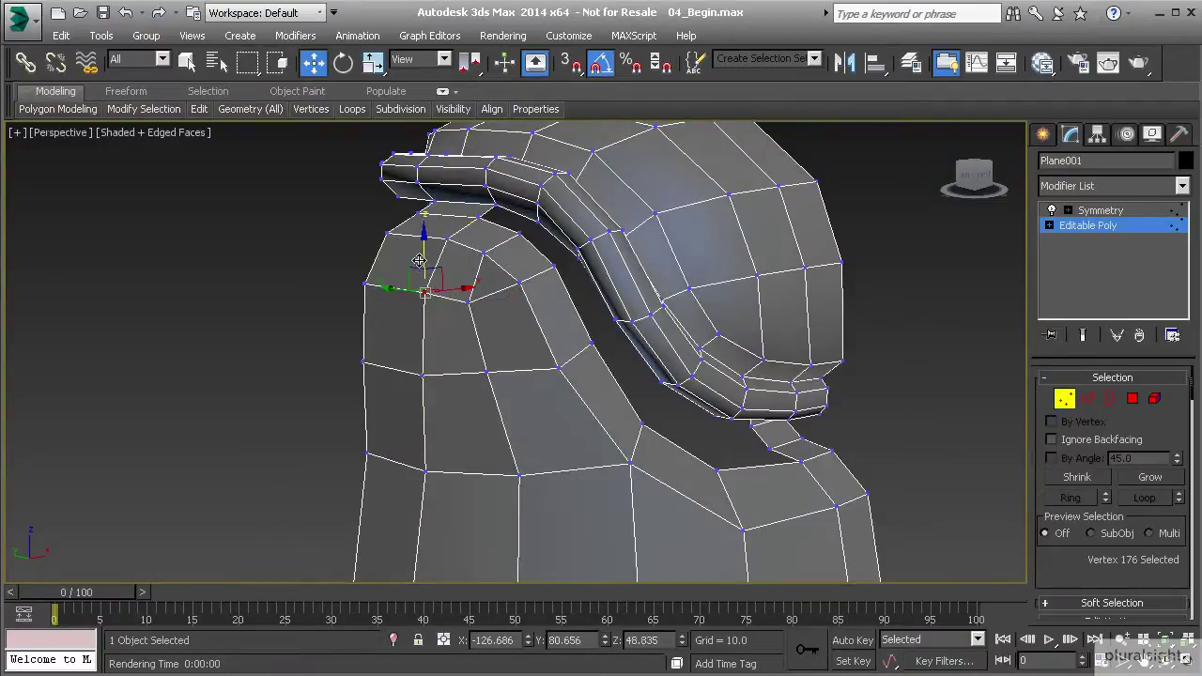
click(365, 286)
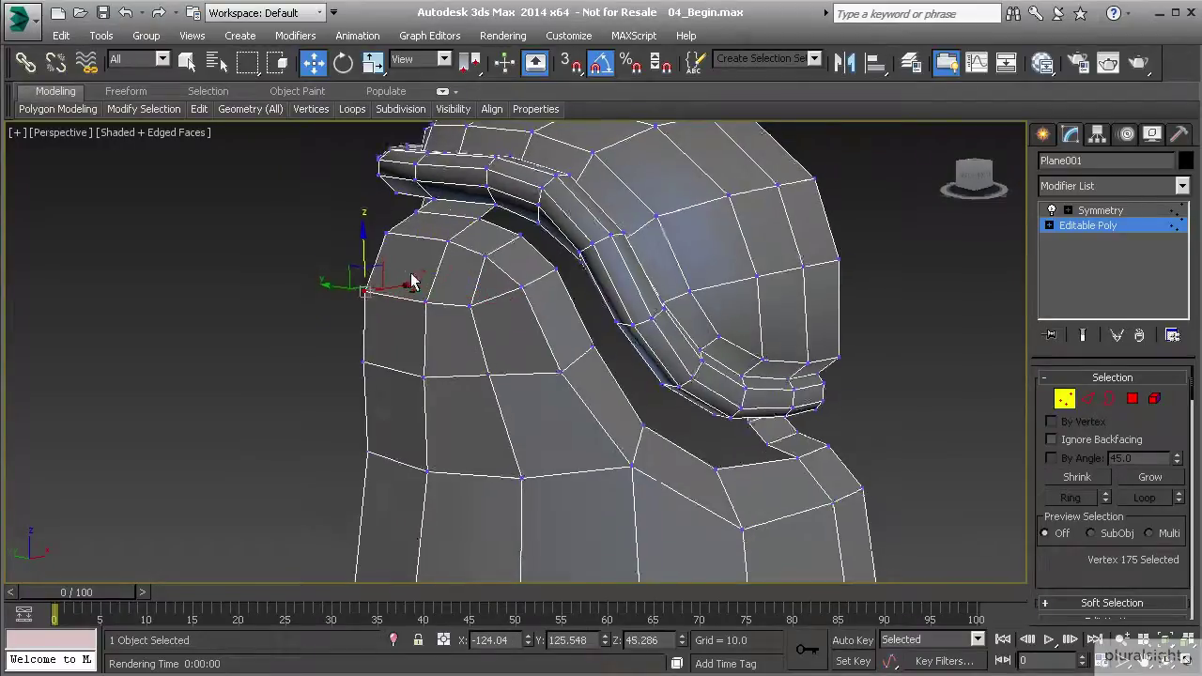
alt+middle_drag(408, 279, 505, 276)
alt+middle_drag(362, 263, 419, 288)
Connect the three vertical edges directly above the upper horizontal cut to add another horizontal edge row.
key(2)
click(461, 266)
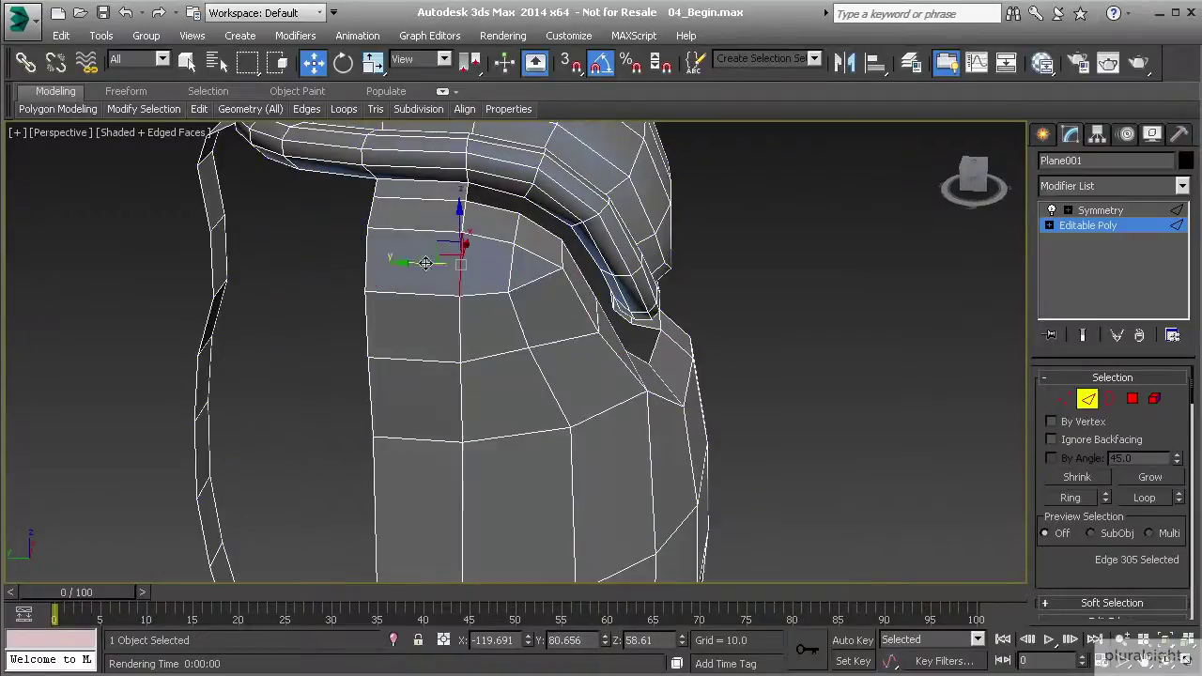
ctrl+click(365, 256)
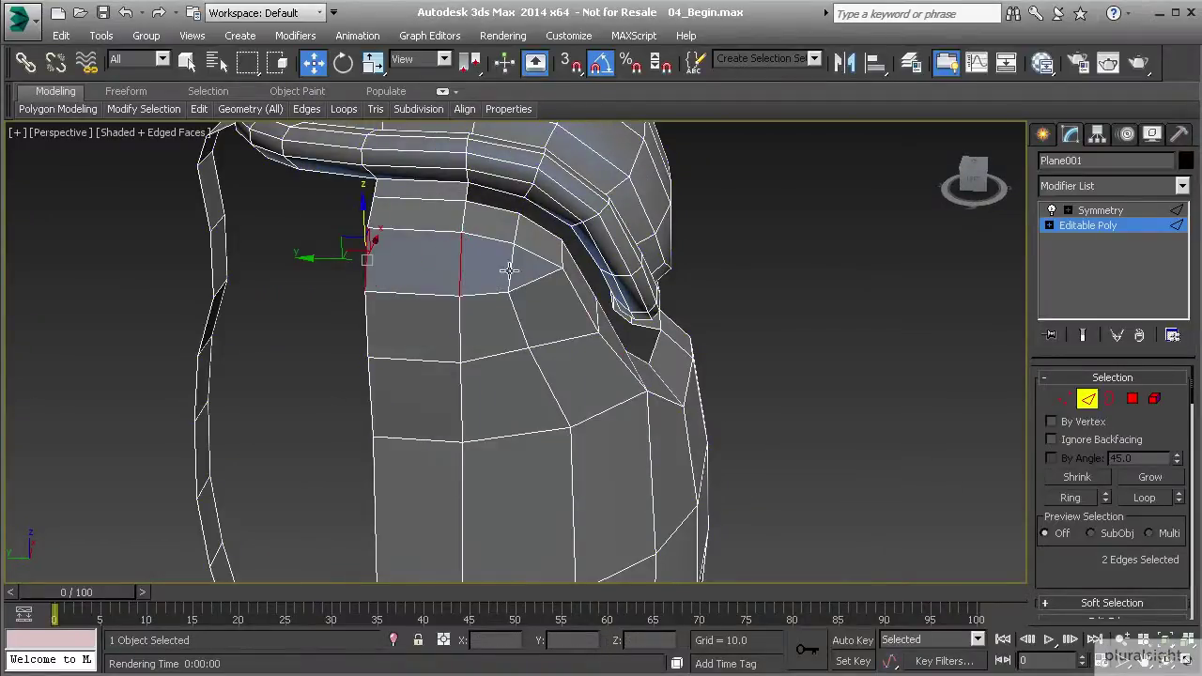
ctrl+click(512, 272)
scroll(1133, 515, down, 5)
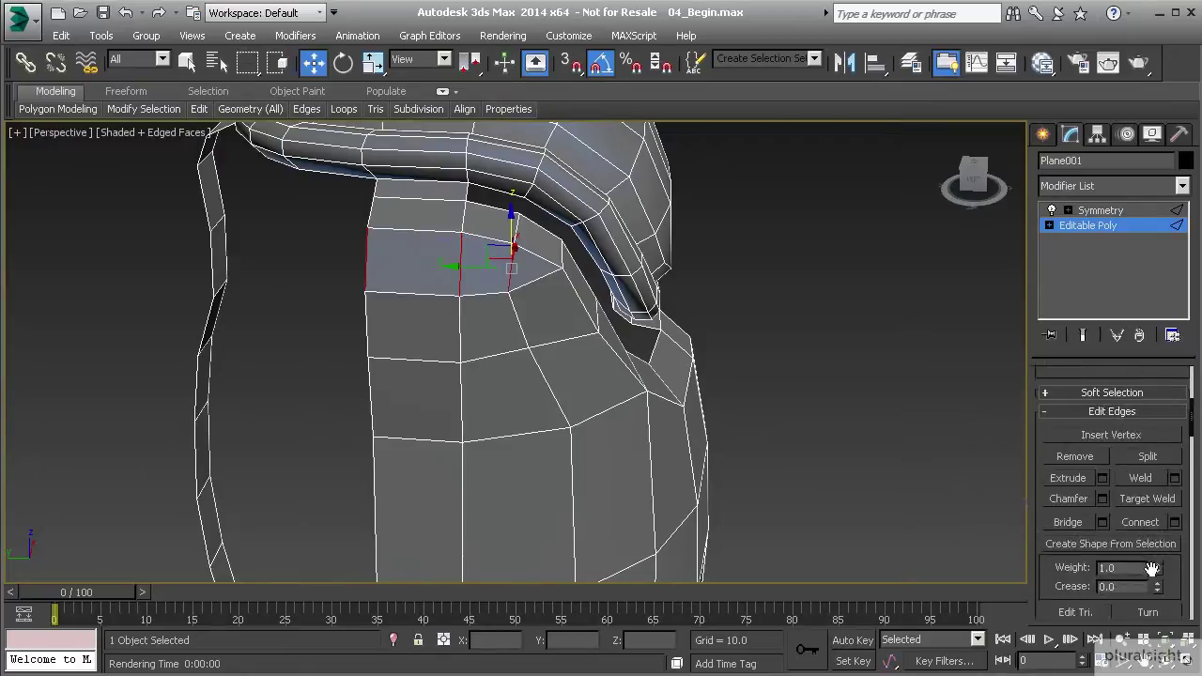
Reposition the vertices at the end of the added edge row so they round off beneath the curved strip.
key(1)
click(510, 247)
alt+middle_drag(464, 267, 437, 261)
alt+middle_drag(550, 353, 487, 284)
drag(533, 268, 488, 266)
click(482, 260)
mouse_move(475, 254)
alt+middle_down()
mouse_move(453, 255)
mouse_move(469, 249)
mouse_move(474, 263)
alt+middle_up()
Lower the side strip's horizontal edge just below the added row to space the rows more evenly.
click(425, 243)
key(2)
click(463, 275)
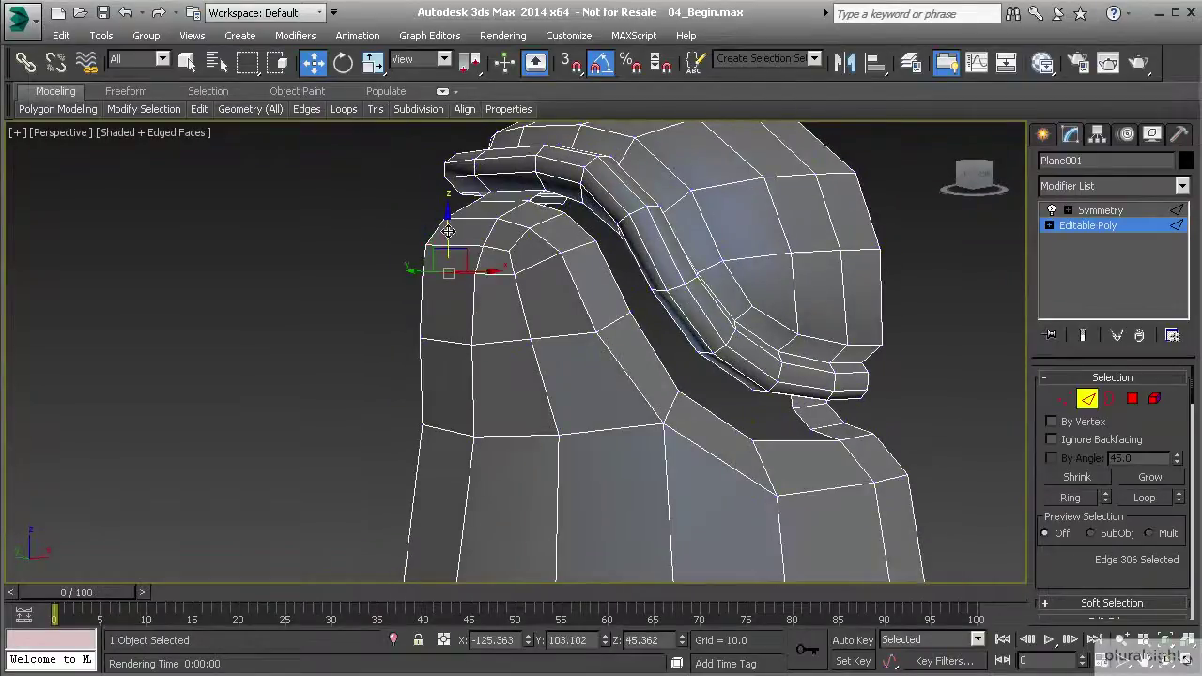
alt+middle_drag(446, 250, 571, 290)
Reposition the vertex where the vertical cut crosses the upper horizontal cut to smooth the surface's curvature.
key(1)
click(480, 287)
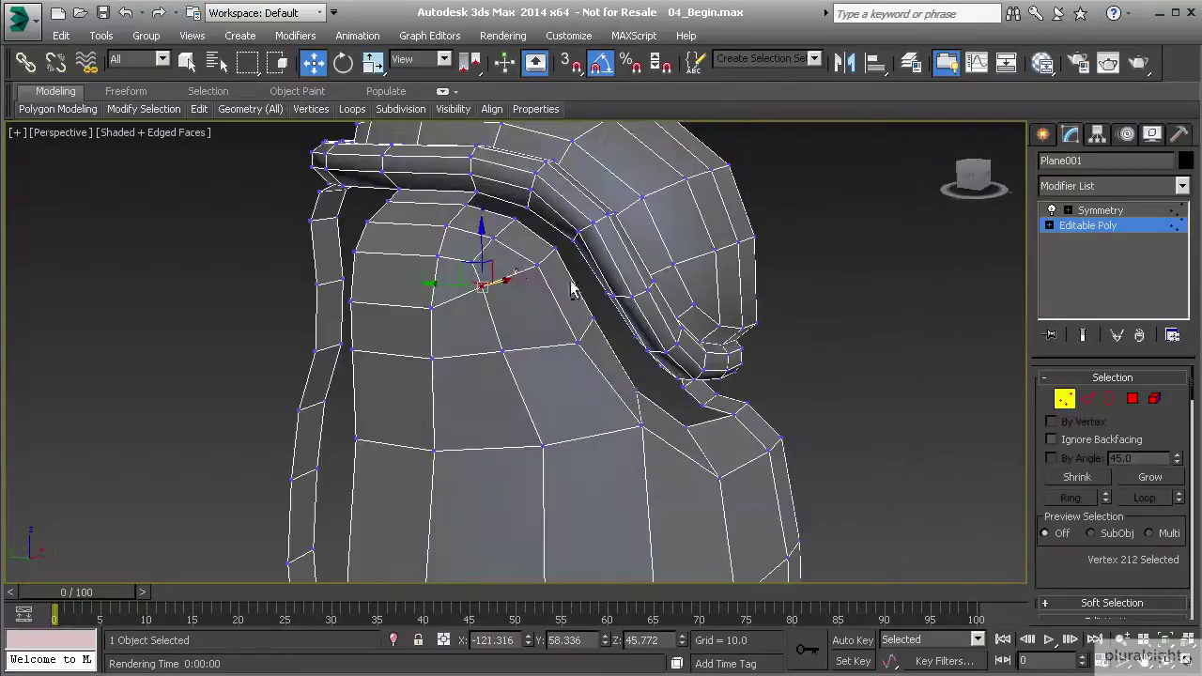
drag(467, 265, 480, 282)
alt+middle_drag(484, 281, 706, 322)
drag(458, 299, 467, 301)
Shift the lower cut's middle vertex about -3.44 along X and adjust the added row's end vertex along the same axis.
alt+middle_drag(487, 301, 422, 314)
click(509, 348)
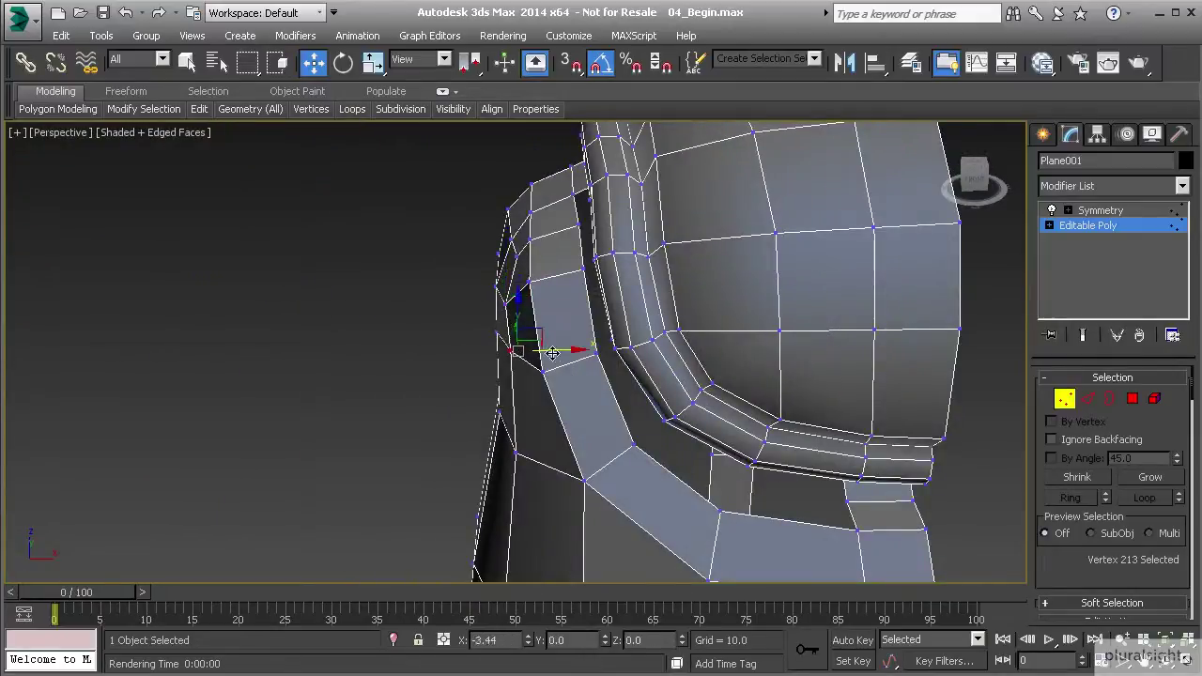
alt+middle_drag(537, 342, 546, 336)
click(511, 263)
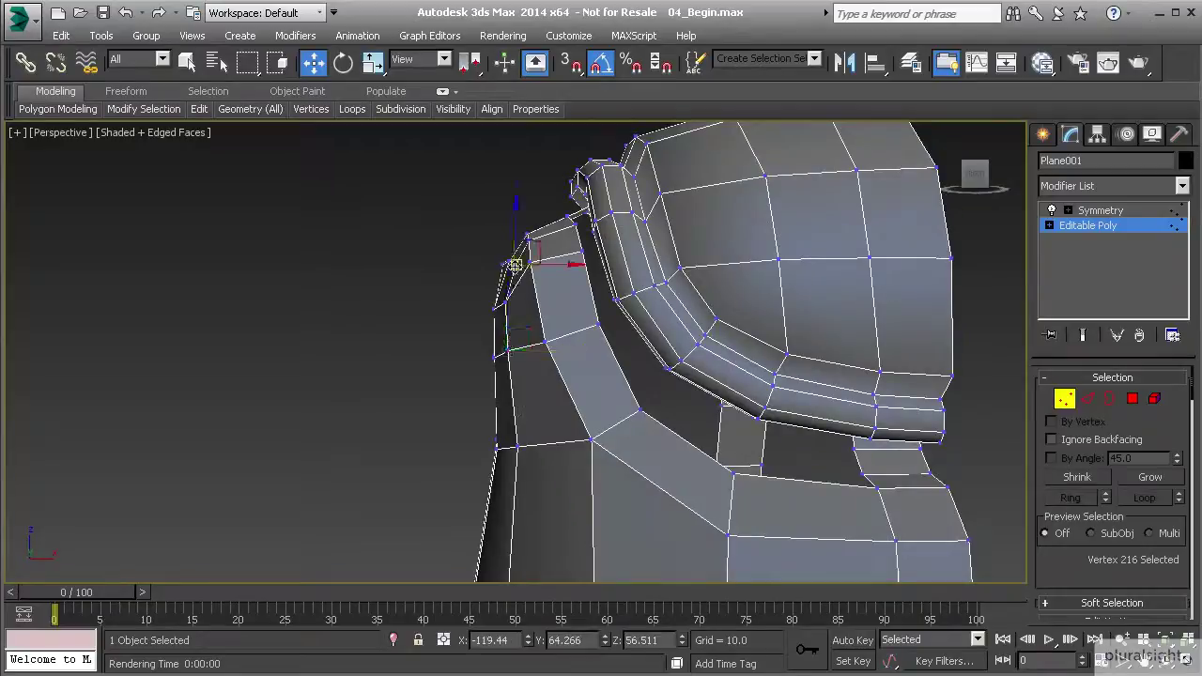
alt+middle_drag(513, 265, 516, 317)
drag(549, 263, 544, 264)
Move the curved strip's inner-edge vertex beside the added row along the Y axis to about Y 37.2.
alt+middle_drag(544, 265, 560, 287)
click(578, 269)
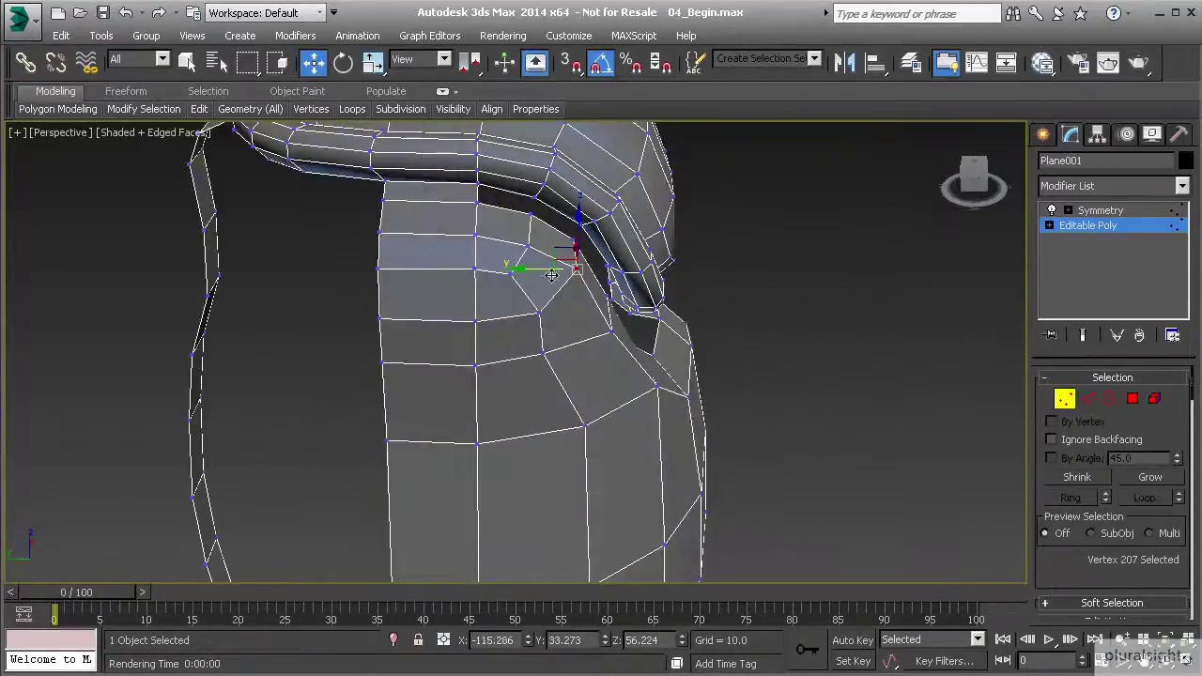
drag(538, 272, 541, 271)
alt+middle_drag(592, 295, 362, 307)
scroll(485, 310, down, 3)
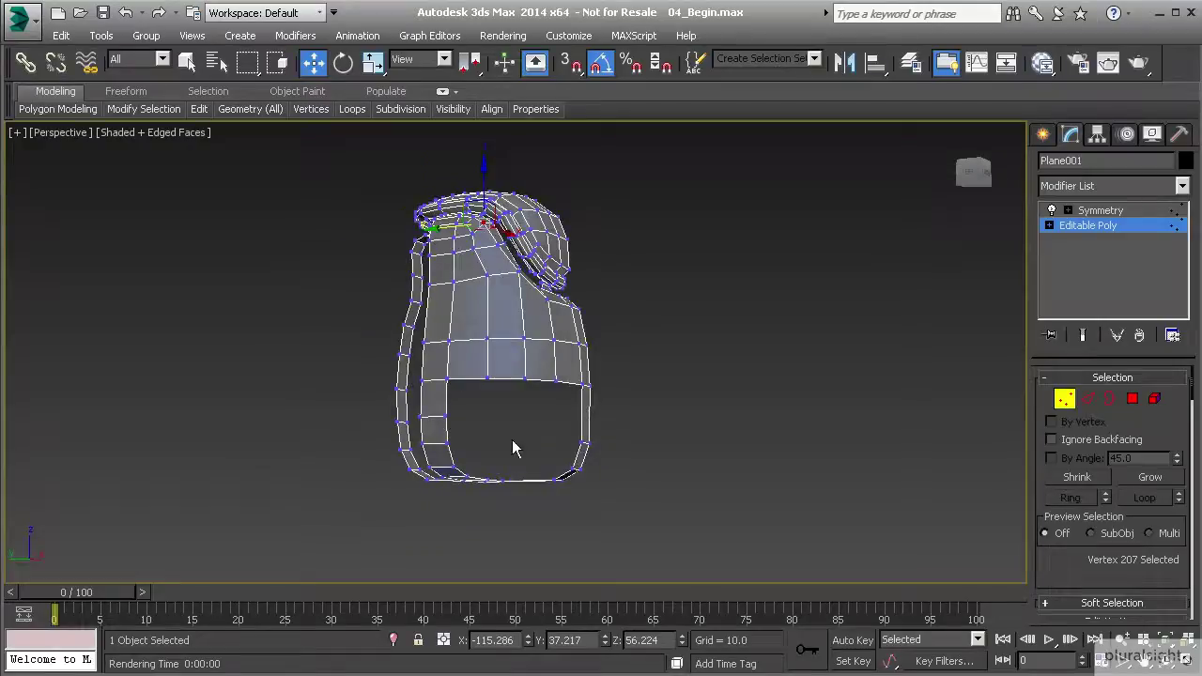
alt+middle_drag(478, 432, 504, 394)
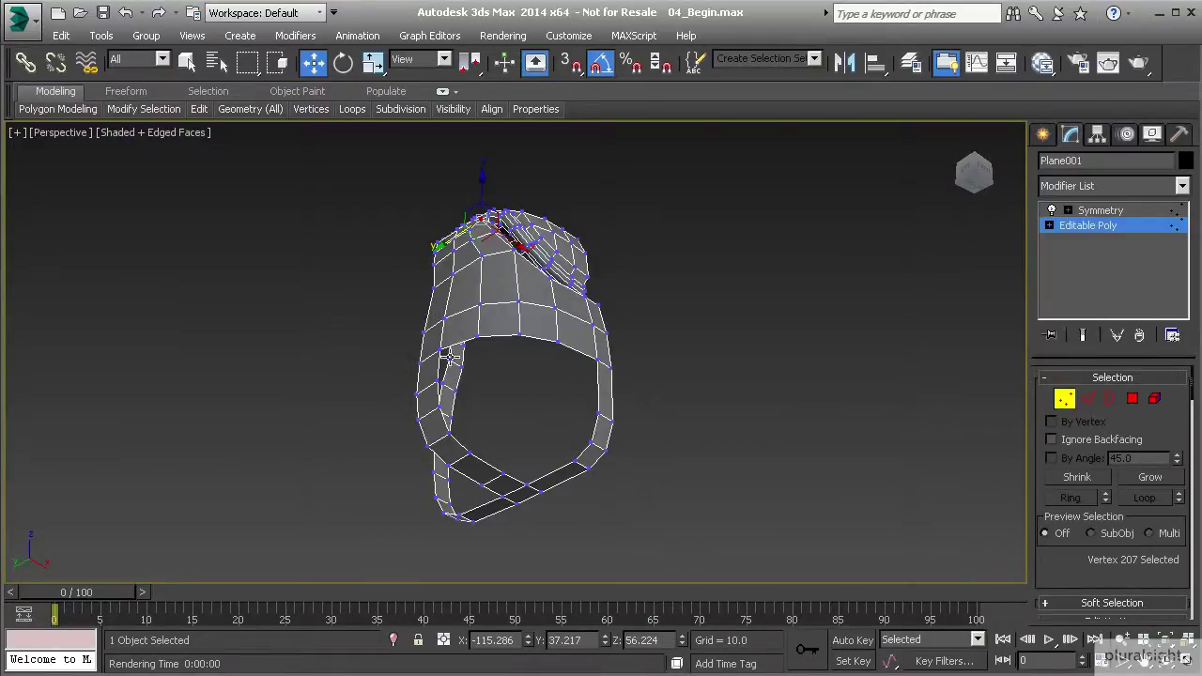
alt+middle_drag(480, 427, 460, 460)
alt+middle_drag(567, 463, 504, 373)
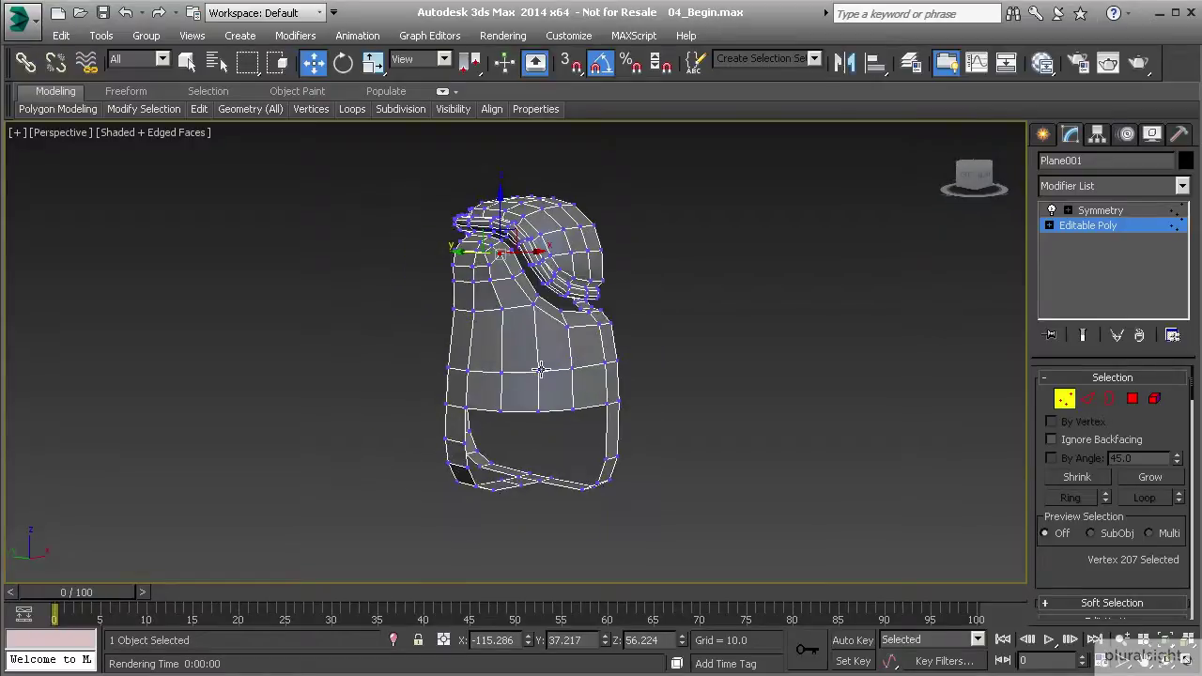